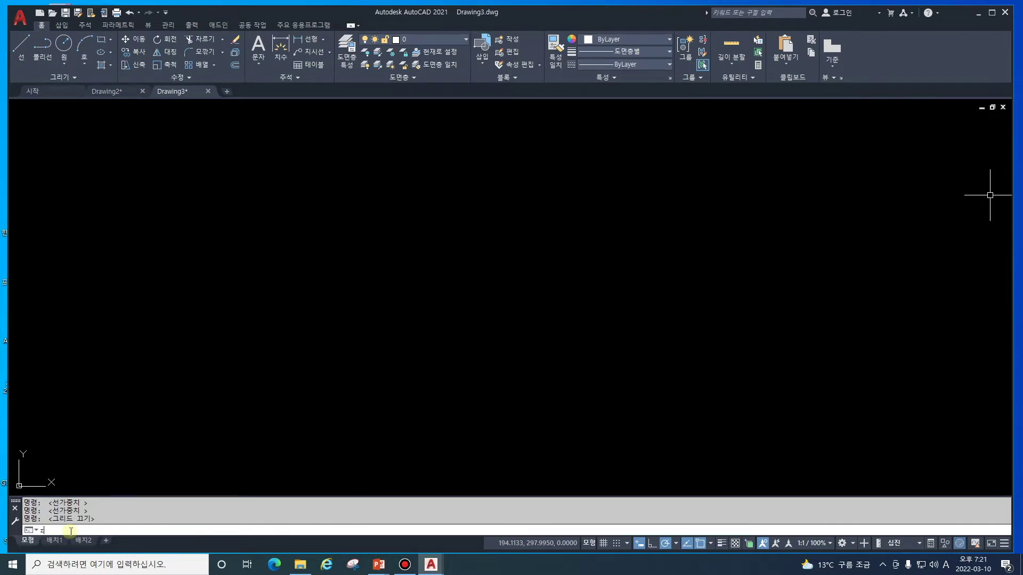
# Zoom to All so the full drawing extent is shown
pyautogui.write('z')
pyautogui.press('Return')
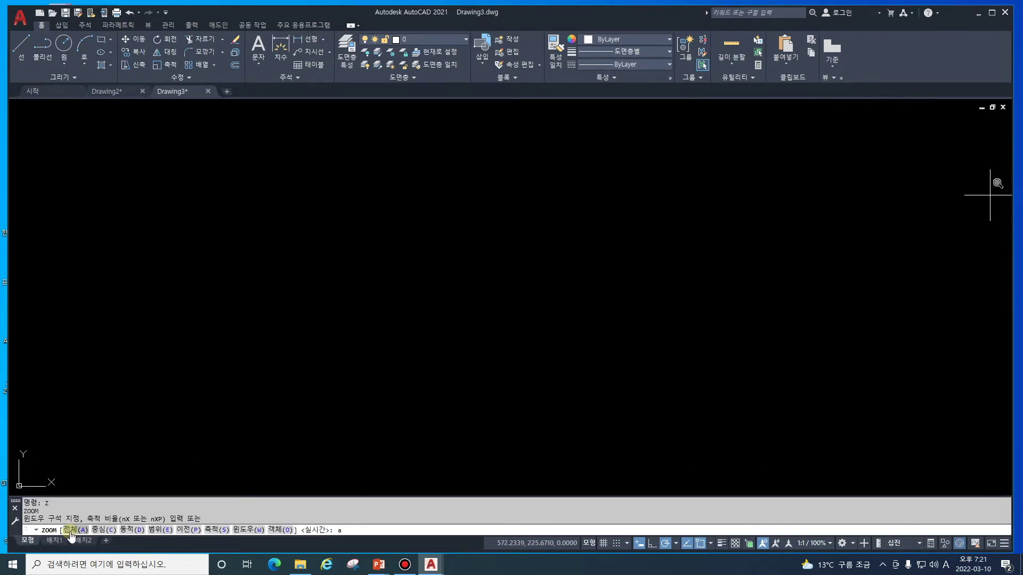
pyautogui.press('Return')
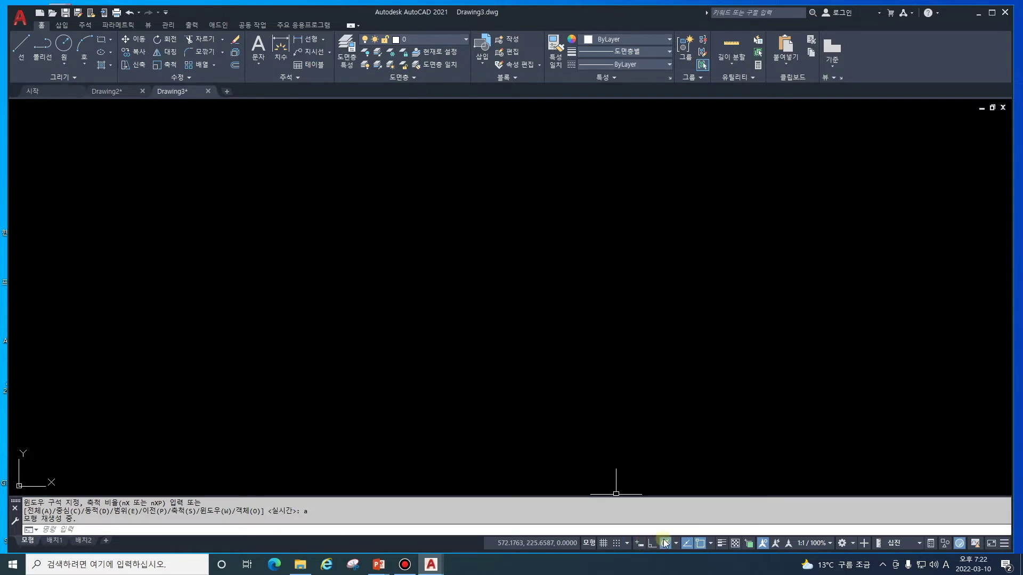
# Turn off polar tracking, object snap tracking and object snap on the status bar
pyautogui.click(665, 544)
pyautogui.click(687, 544)
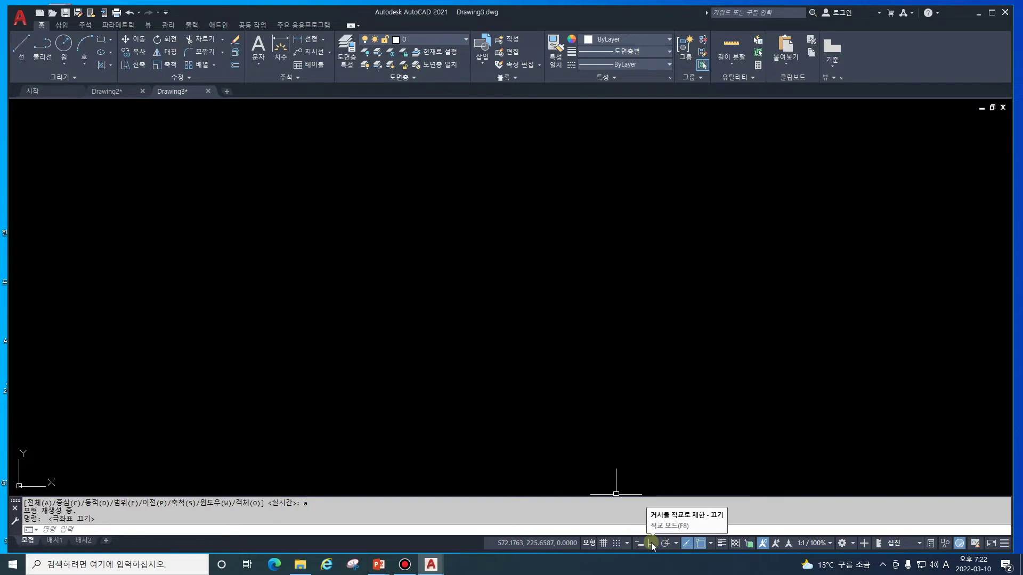
pyautogui.click(762, 543)
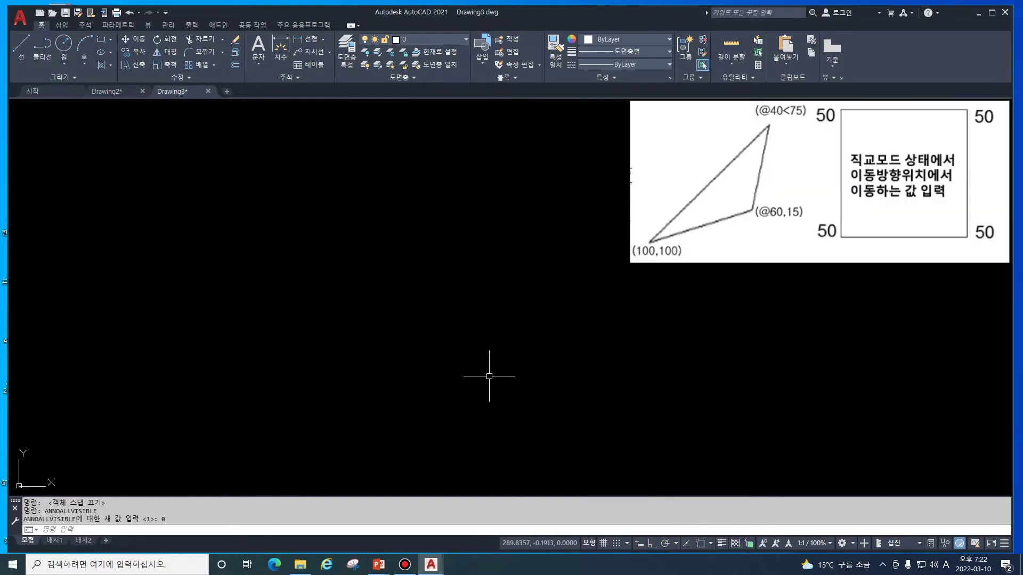
# Start the LINE command (L) from the command line
pyautogui.click(94, 526)
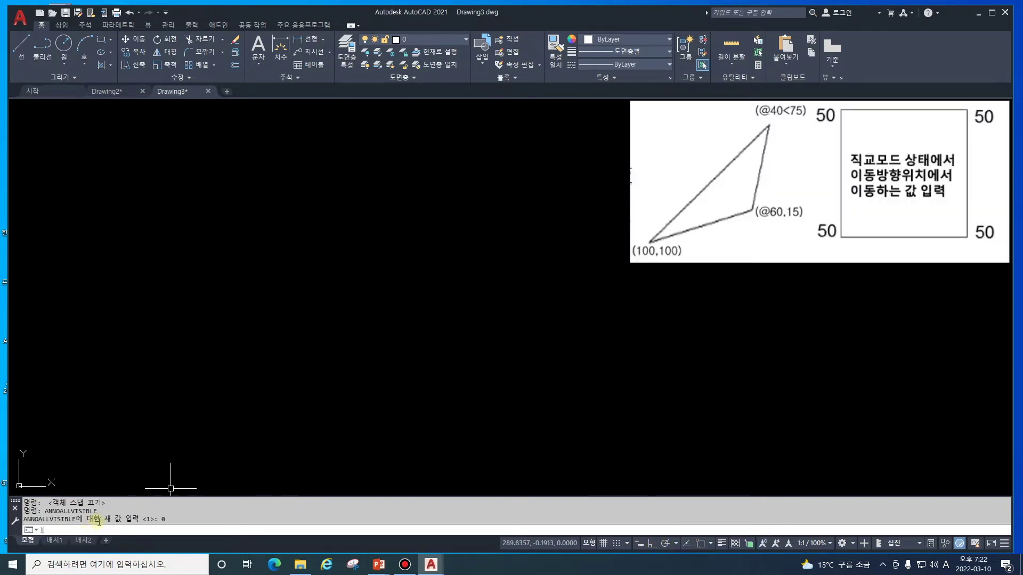
pyautogui.write('l')
pyautogui.press('Return')
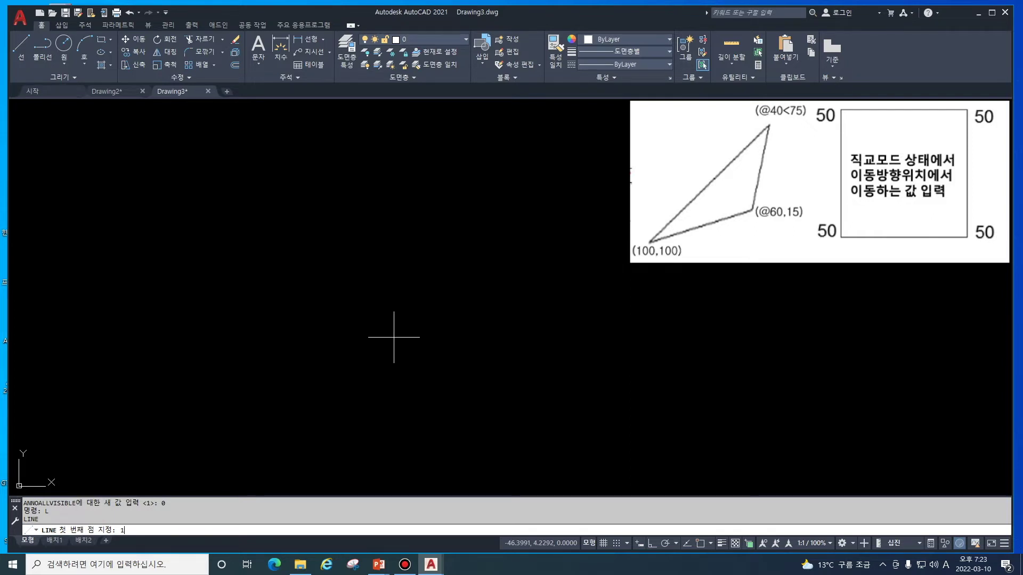
pyautogui.write('00')
pyautogui.write(',100')
pyautogui.press('Return')
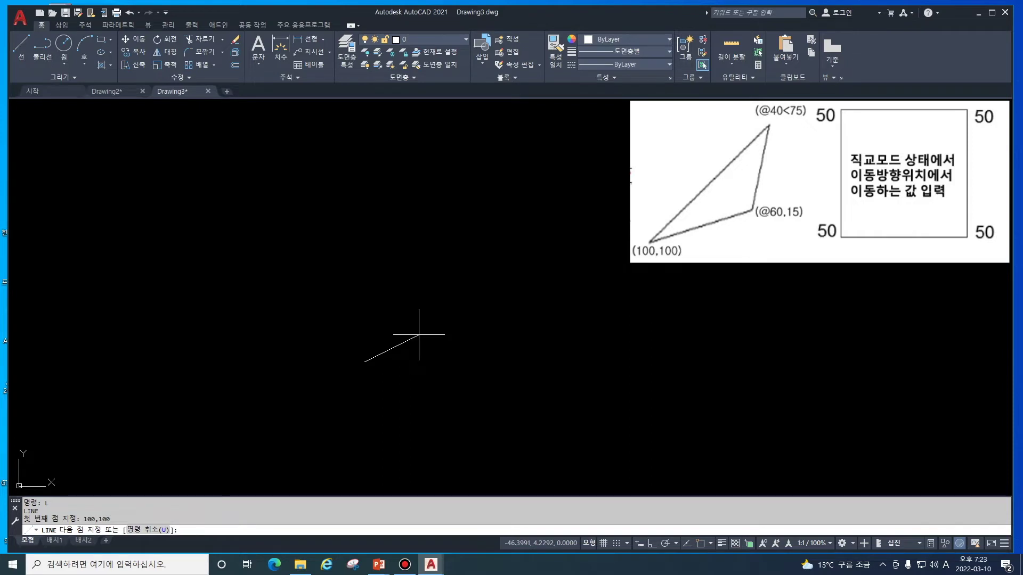
pyautogui.write('@')
pyautogui.write('6')
pyautogui.write('0,1')
pyautogui.write('5')
pyautogui.press('Return')
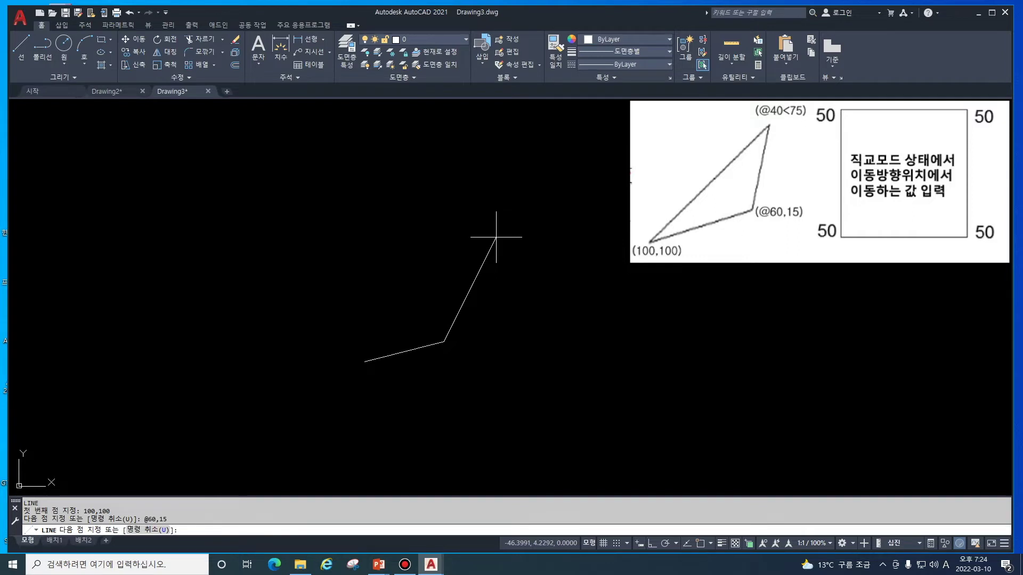
pyautogui.write('@4')
pyautogui.write('0<7')
pyautogui.write('5')
pyautogui.press('Return')
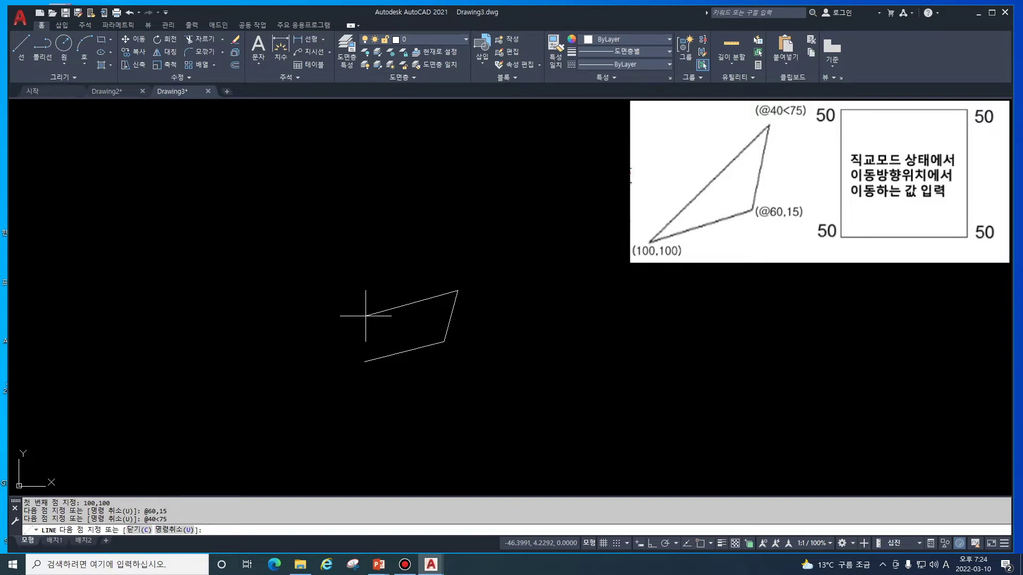
pyautogui.press('Return')
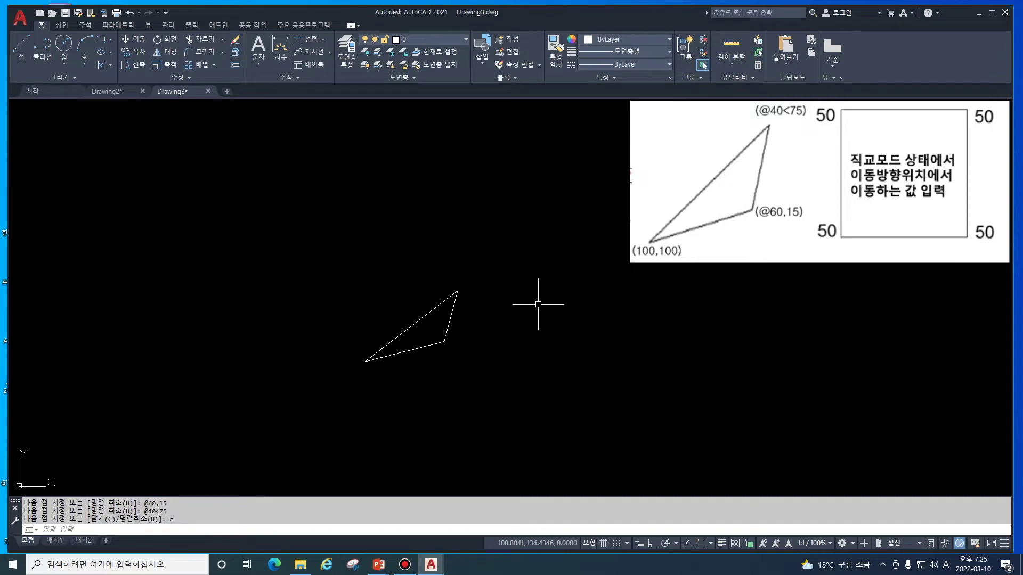
# Pan the view so the triangle moves up and to the left
pyautogui.moveTo(538, 334); pyautogui.dragTo(538, 337, button='middle')
pyautogui.moveTo(475, 250); pyautogui.dragTo(475, 250, button='middle')
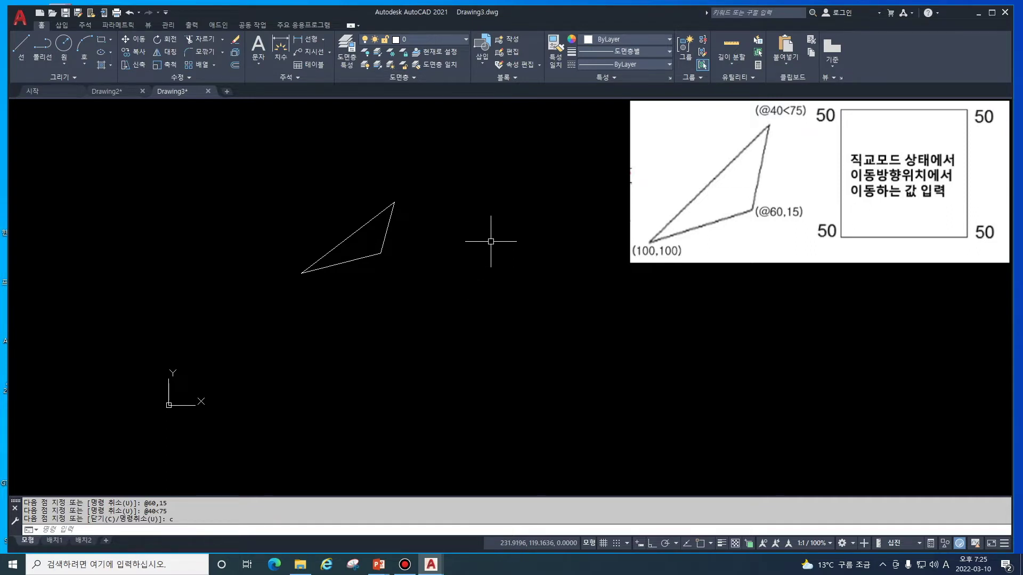
pyautogui.write('l')
pyautogui.press('Return')
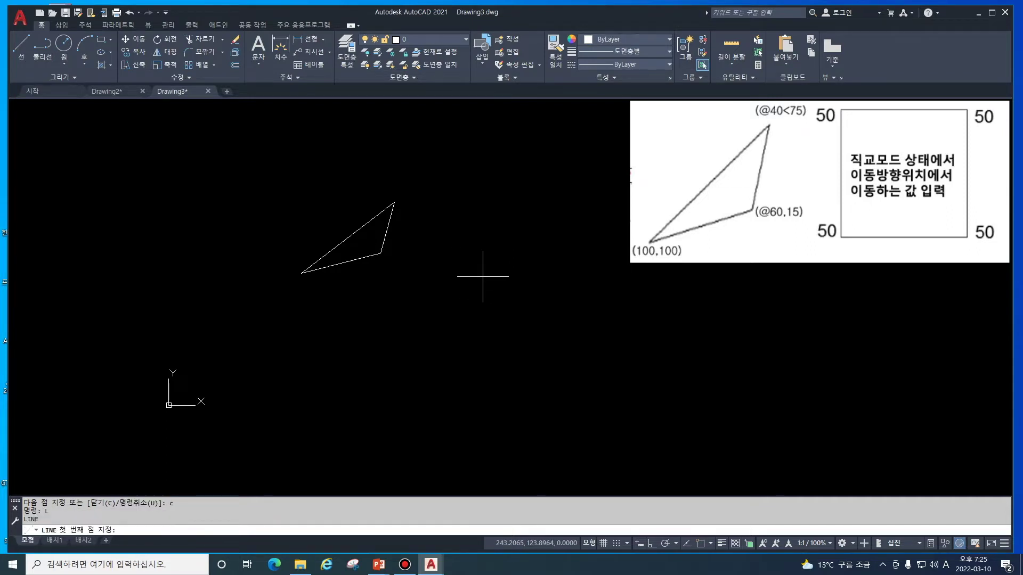
pyautogui.click(469, 258)
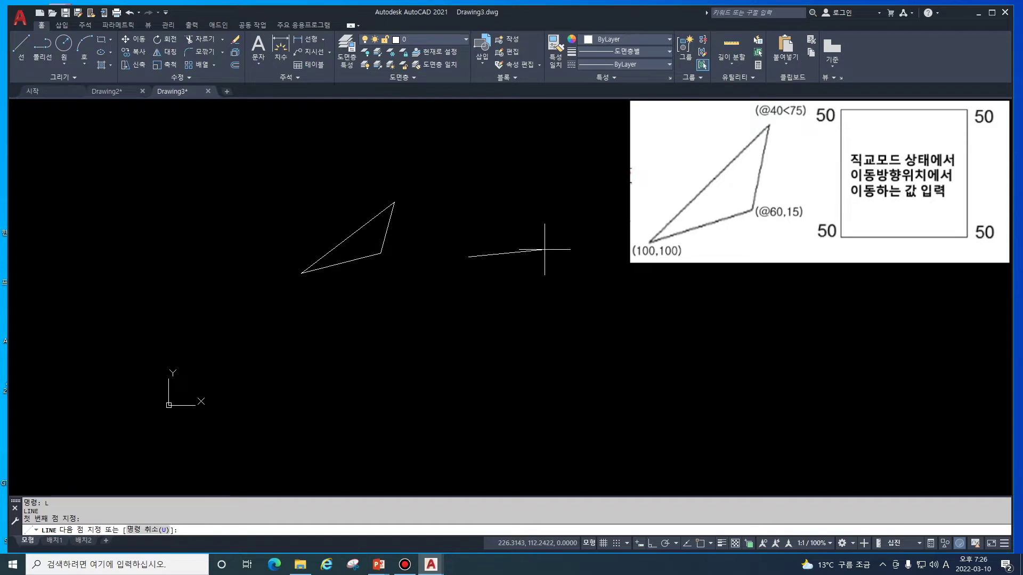
pyautogui.press('F8')
pyautogui.write('@')
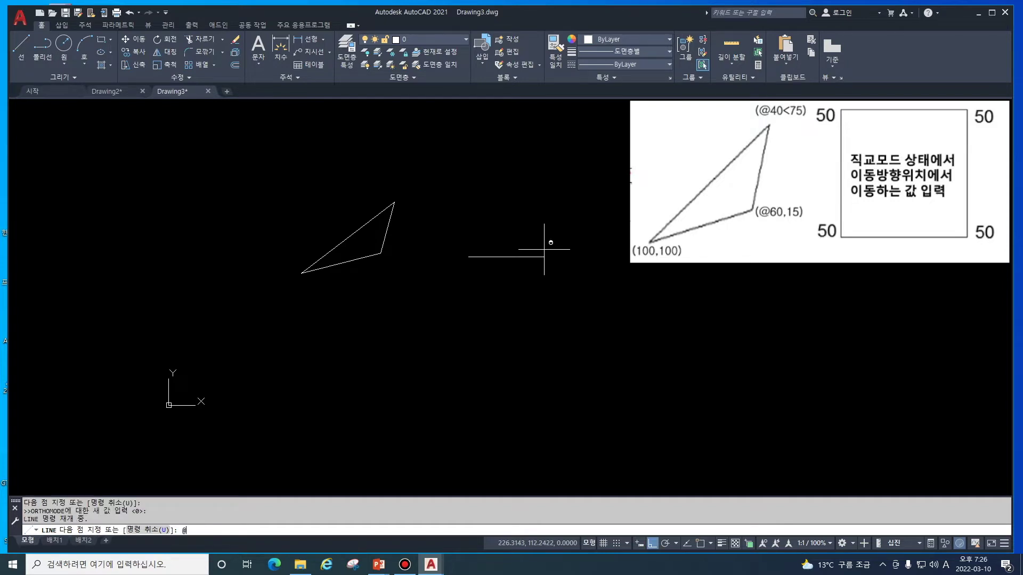
pyautogui.write('5')
pyautogui.write('0,0')
pyautogui.press('Return')
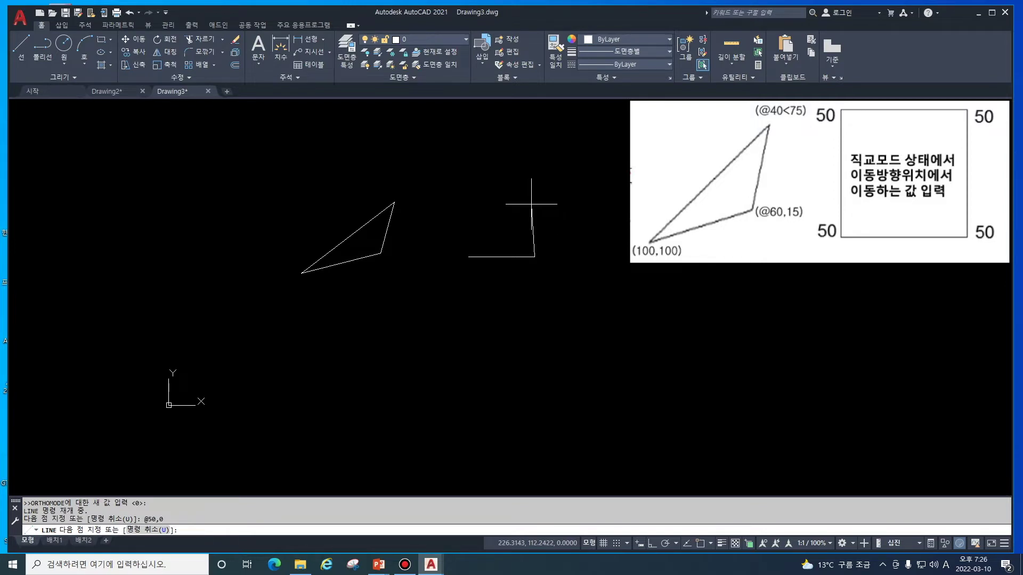
# Draw the @0,50, @-50,0 and @0,-50 edges to complete the square
pyautogui.write('#')
pyautogui.write('@')
pyautogui.write('0,')
pyautogui.write('5')
pyautogui.write('0')
pyautogui.press('Return')
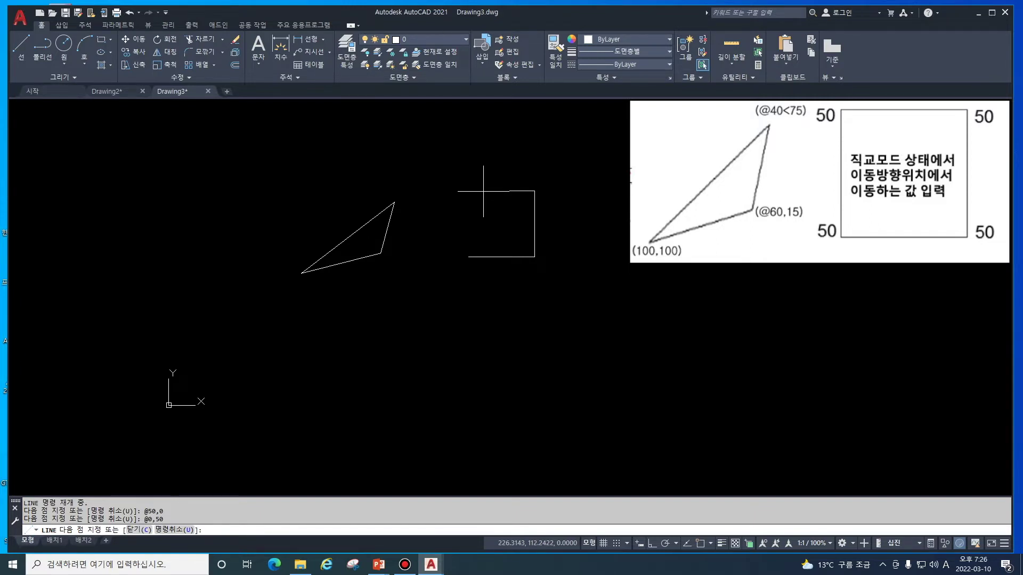
pyautogui.write('@-')
pyautogui.write('50')
pyautogui.write(',0')
pyautogui.press('Return')
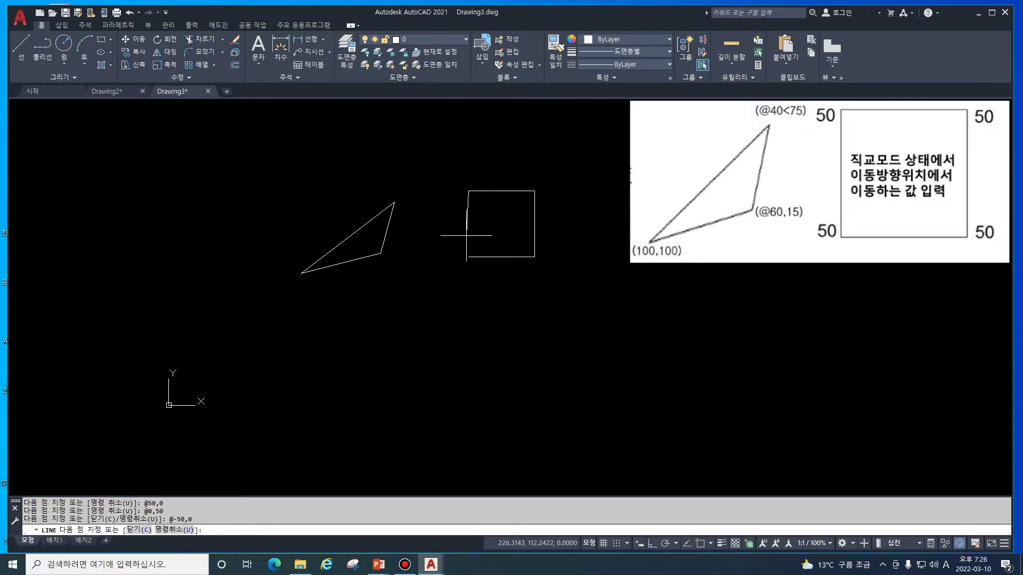
pyautogui.write('@')
pyautogui.write('0,')
pyautogui.write('-50')
pyautogui.press('Return')
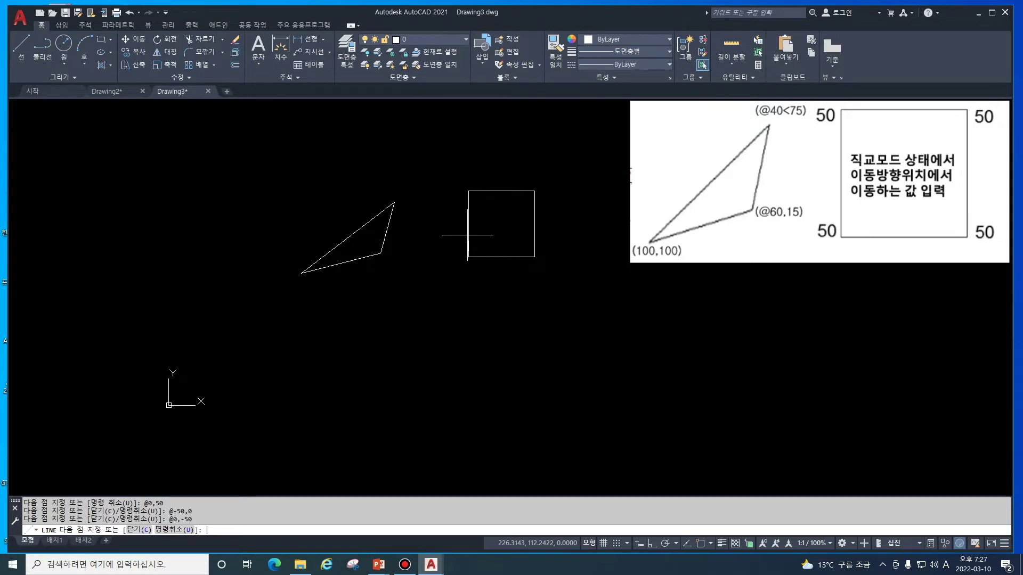
pyautogui.press('Return')
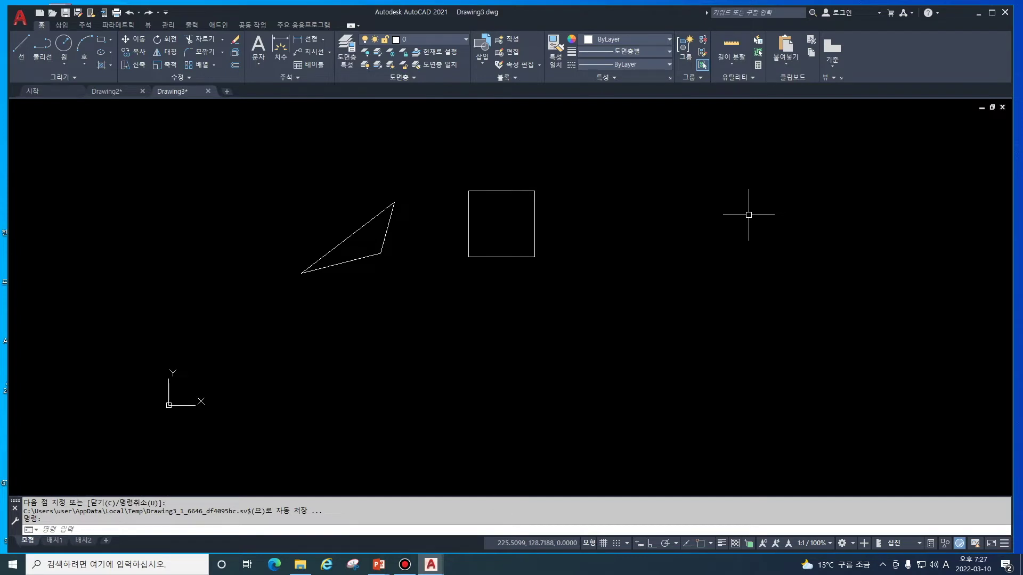
# Zoom out and pan so the triangle and square are both visible
pyautogui.scroll(2, 448, 314)
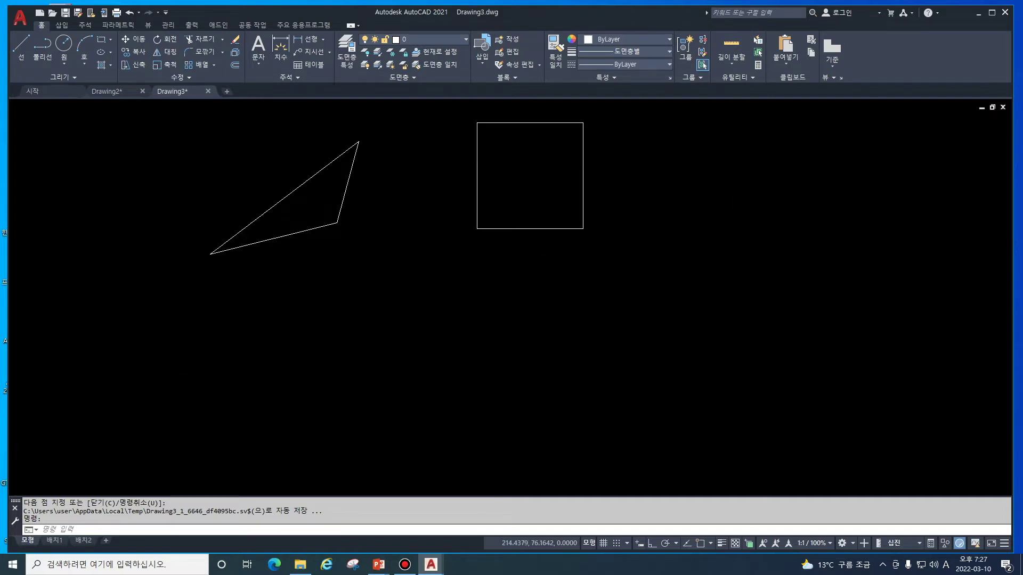
pyautogui.scroll(-2, 461, 305)
pyautogui.scroll(4, 465, 306)
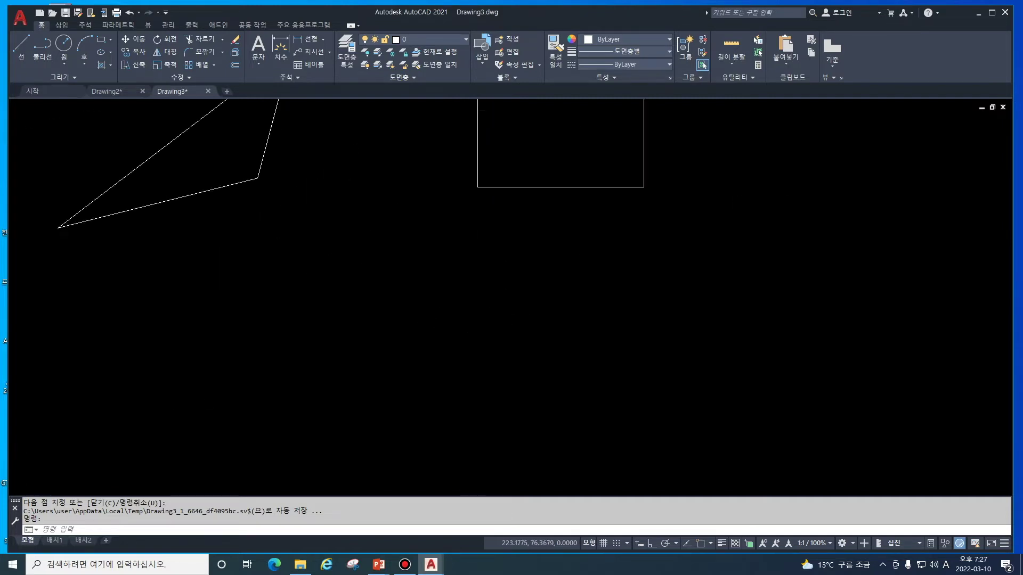
pyautogui.scroll(2, 467, 306)
pyautogui.scroll(-6, 467, 307)
pyautogui.scroll(2, 467, 307)
pyautogui.scroll(-2, 467, 306)
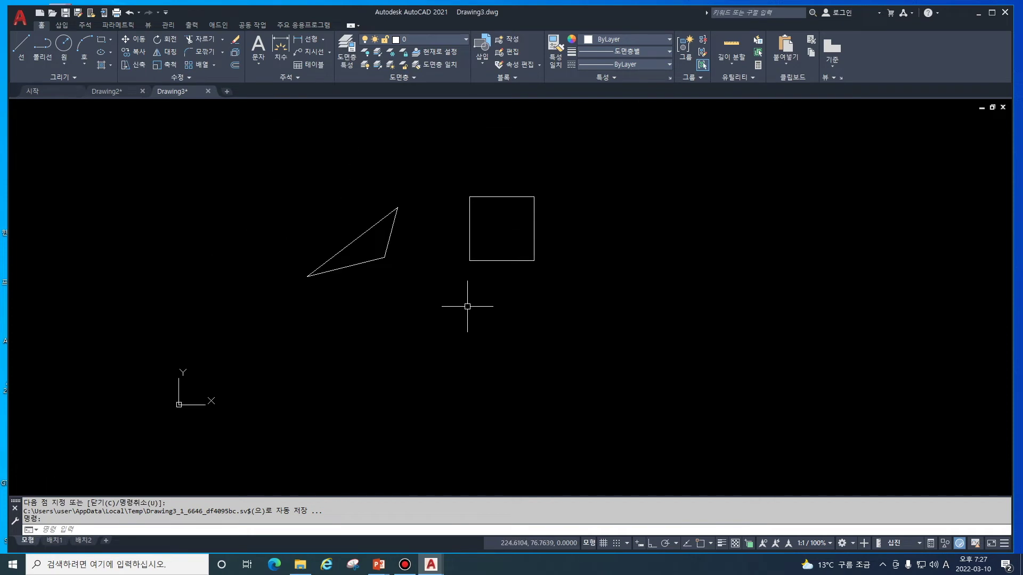
pyautogui.scroll(6, 467, 307)
pyautogui.scroll(-2, 468, 305)
pyautogui.scroll(-4, 469, 307)
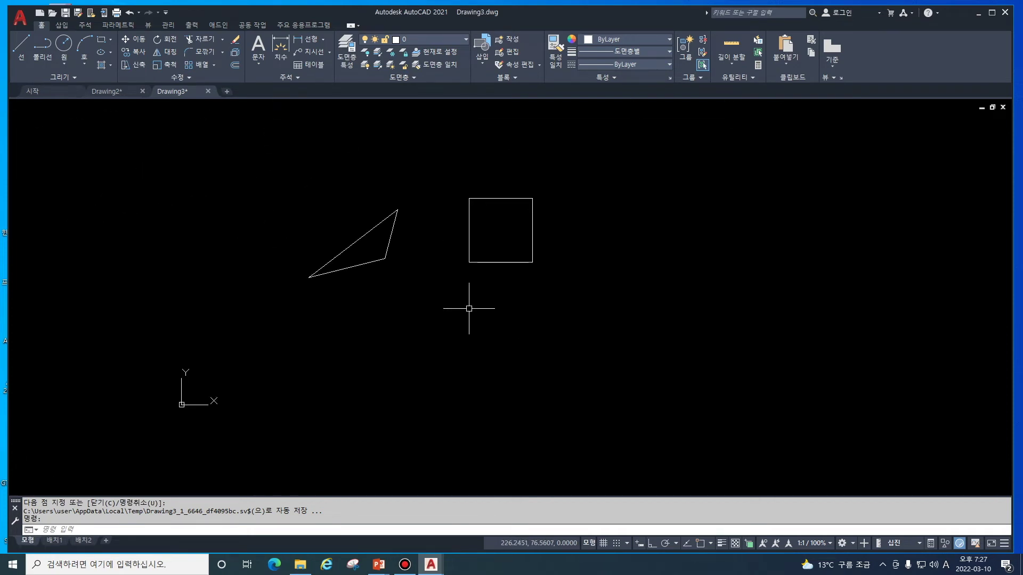
pyautogui.scroll(2, 451, 299)
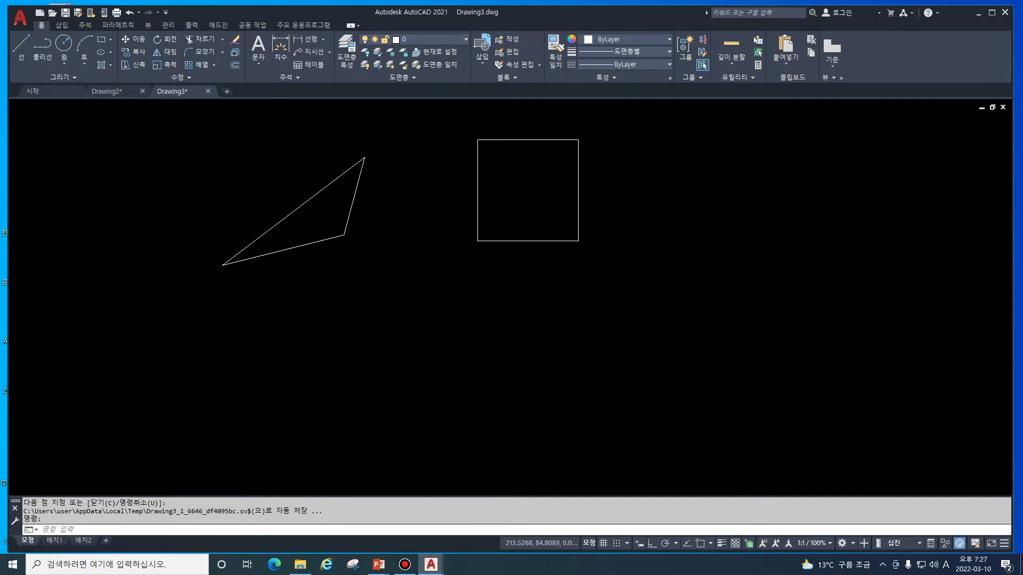
pyautogui.scroll(-4, 451, 297)
pyautogui.scroll(4, 450, 296)
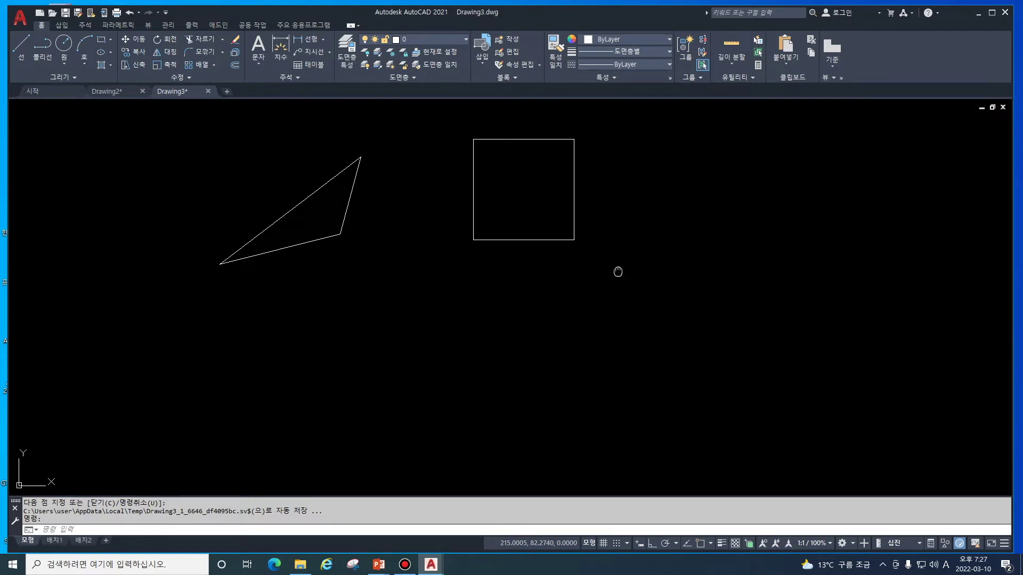
pyautogui.moveTo(618, 271); pyautogui.dragTo(618, 272, button='middle')
pyautogui.middleClick(618, 271)
pyautogui.moveTo(618, 270)
pyautogui.mouseDown(button='middle')
pyautogui.moveTo(671, 325)
pyautogui.moveTo(731, 331)
pyautogui.mouseUp(button='middle')
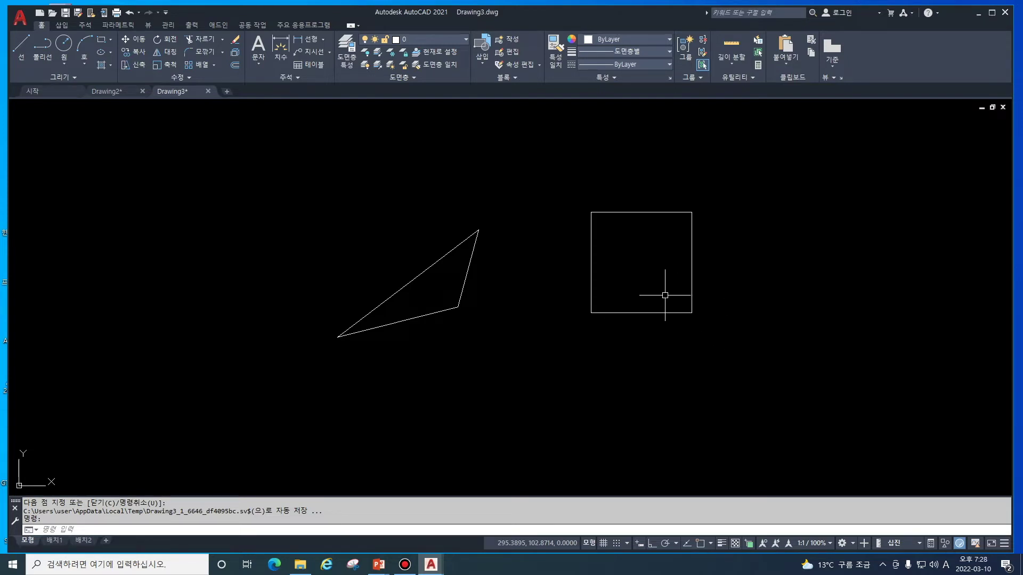
pyautogui.moveTo(665, 295); pyautogui.dragTo(598, 293, button='middle')
# Adjust zoom and pan the triangle and square toward the left of the screen
pyautogui.scroll(2, 599, 295)
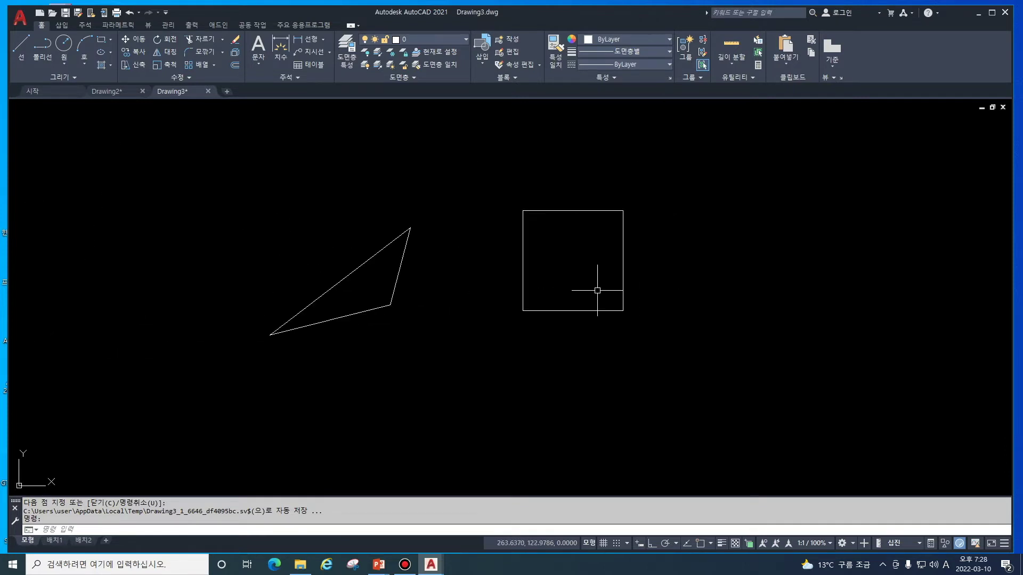
pyautogui.scroll(2, 604, 287)
pyautogui.scroll(-1, 603, 288)
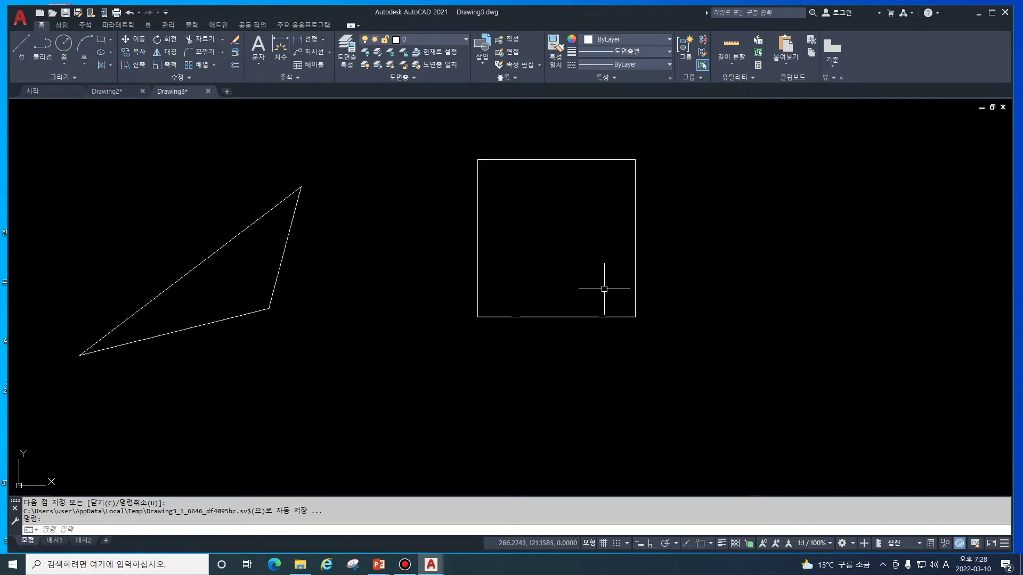
pyautogui.scroll(-1, 604, 288)
pyautogui.scroll(2, 606, 289)
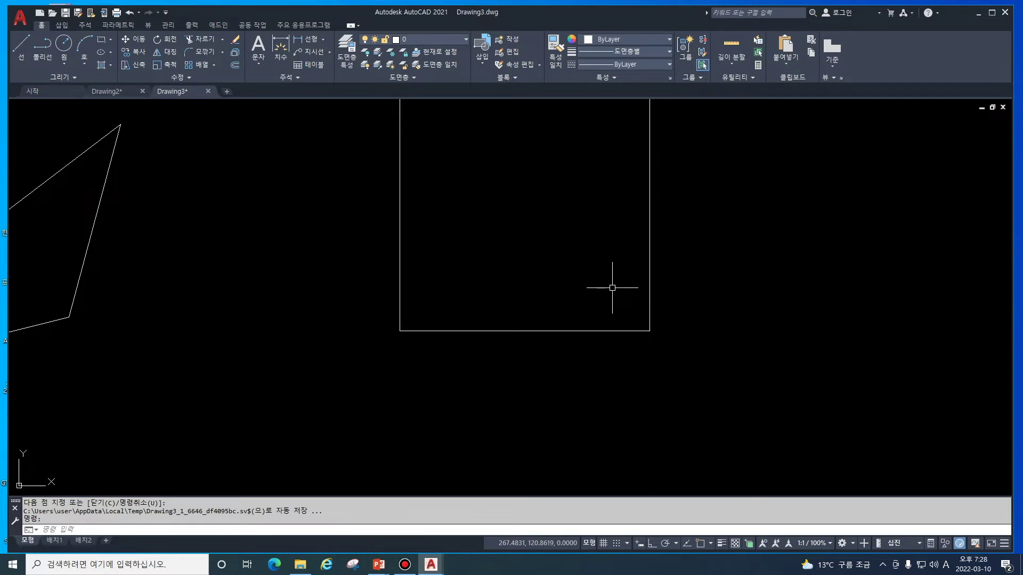
pyautogui.scroll(-2, 612, 290)
pyautogui.scroll(-2, 607, 296)
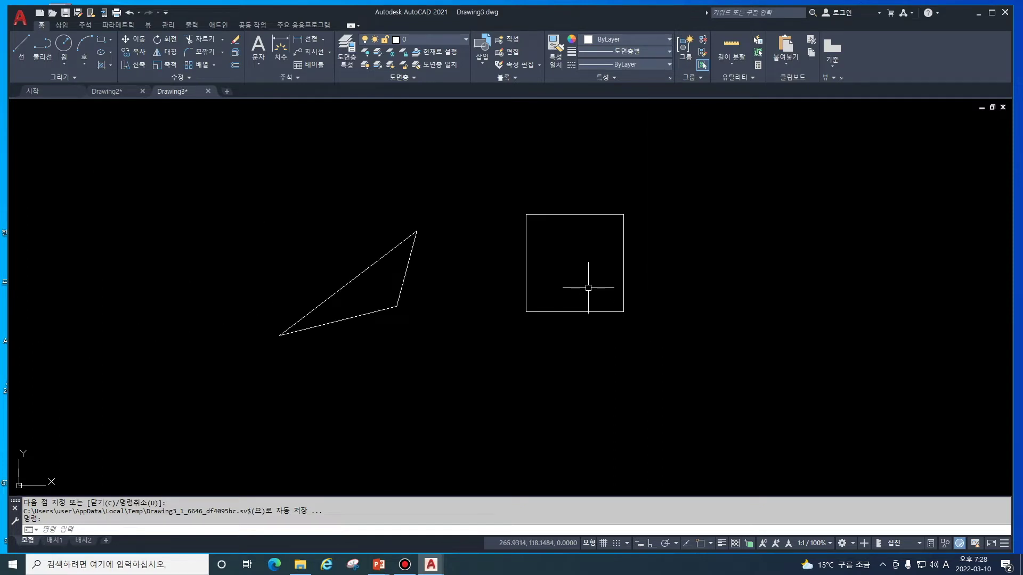
pyautogui.moveTo(588, 287); pyautogui.dragTo(459, 270, button='middle')
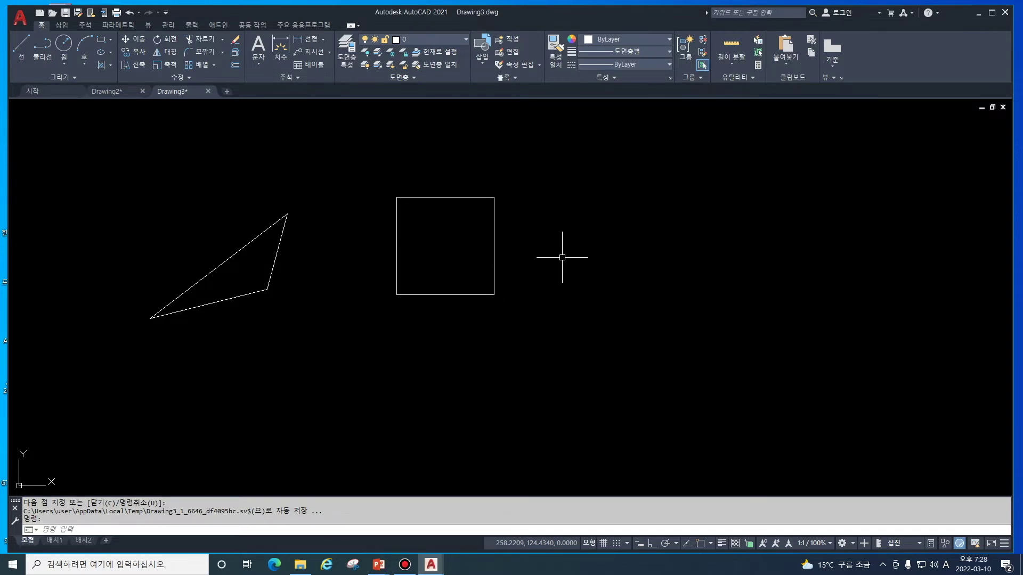
pyautogui.moveTo(572, 255); pyautogui.dragTo(485, 251, button='middle')
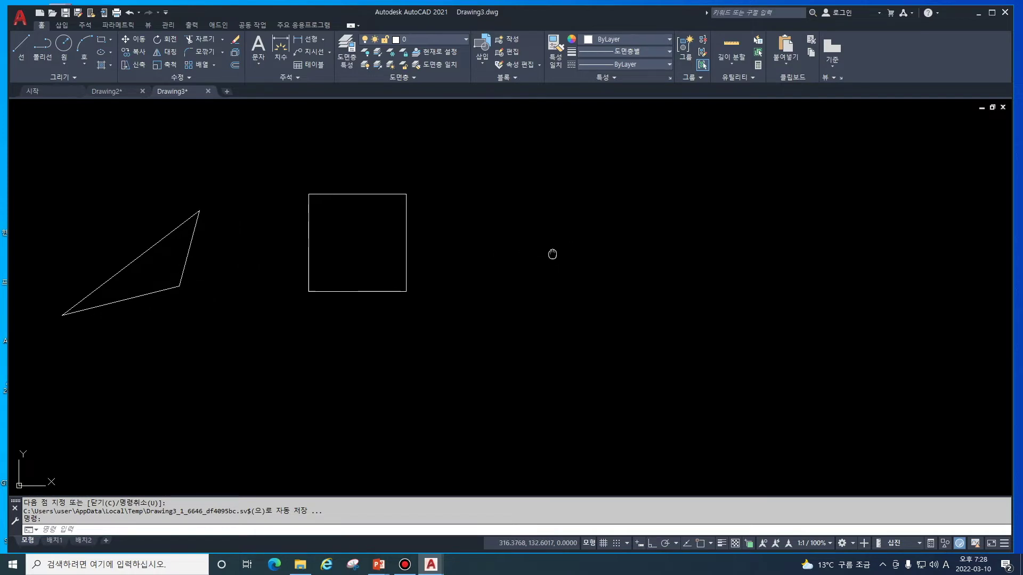
pyautogui.moveTo(552, 253); pyautogui.dragTo(530, 253, button='middle')
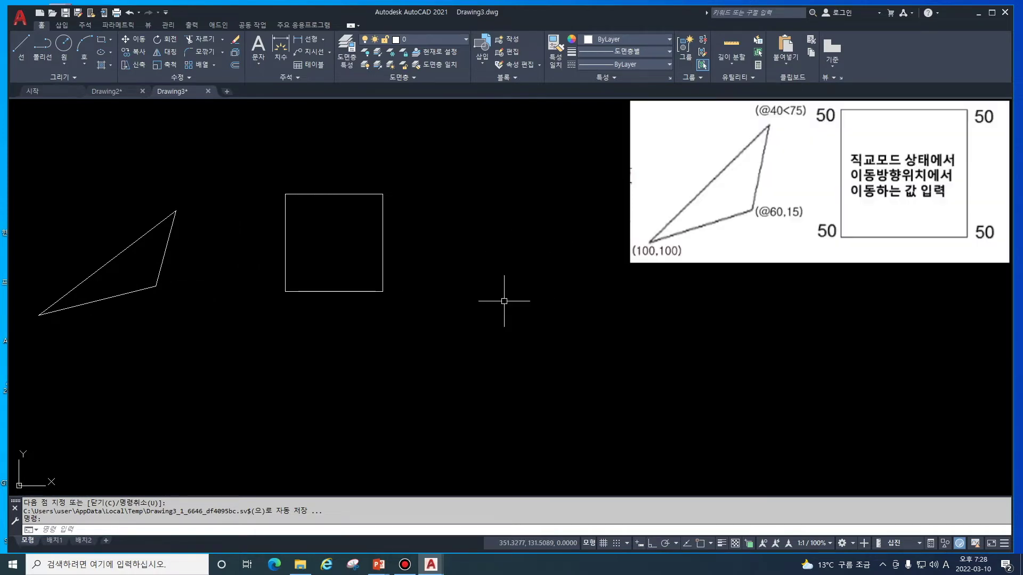
# Start a line right of the first square, turn Ortho on, and draw a 50-unit bottom edge
pyautogui.write('l')
pyautogui.press('Return')
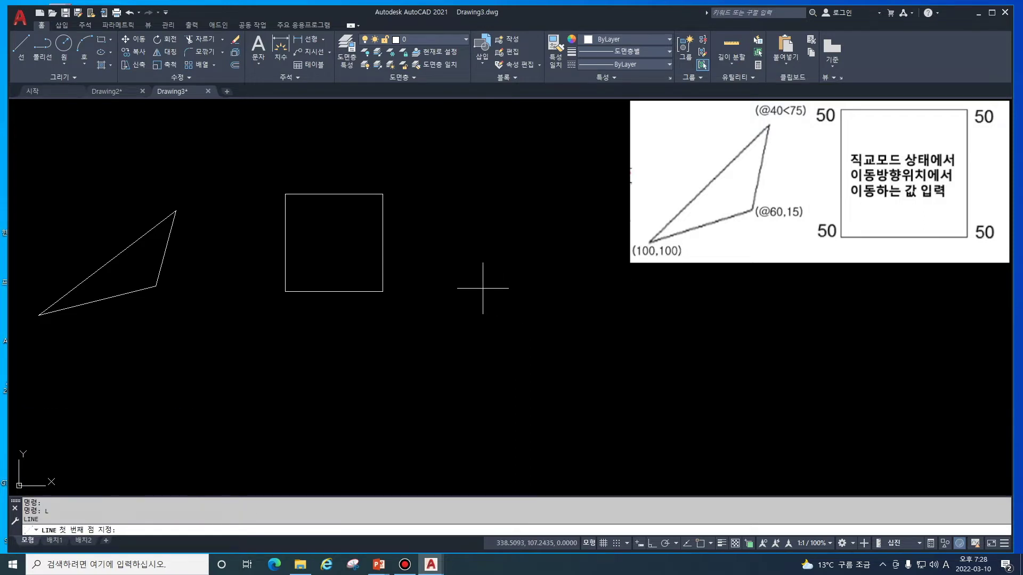
pyautogui.click(452, 291)
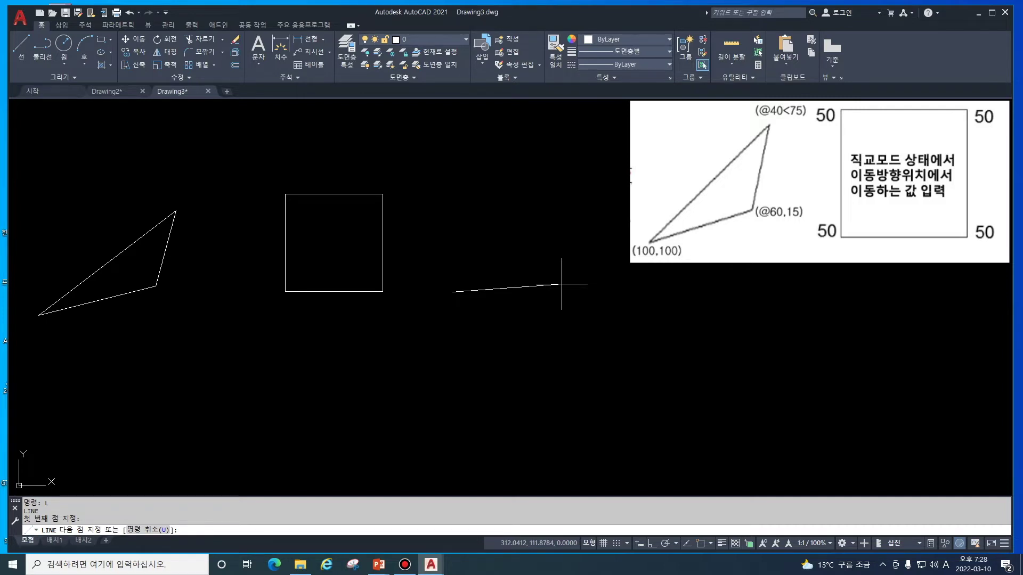
pyautogui.press('F8')
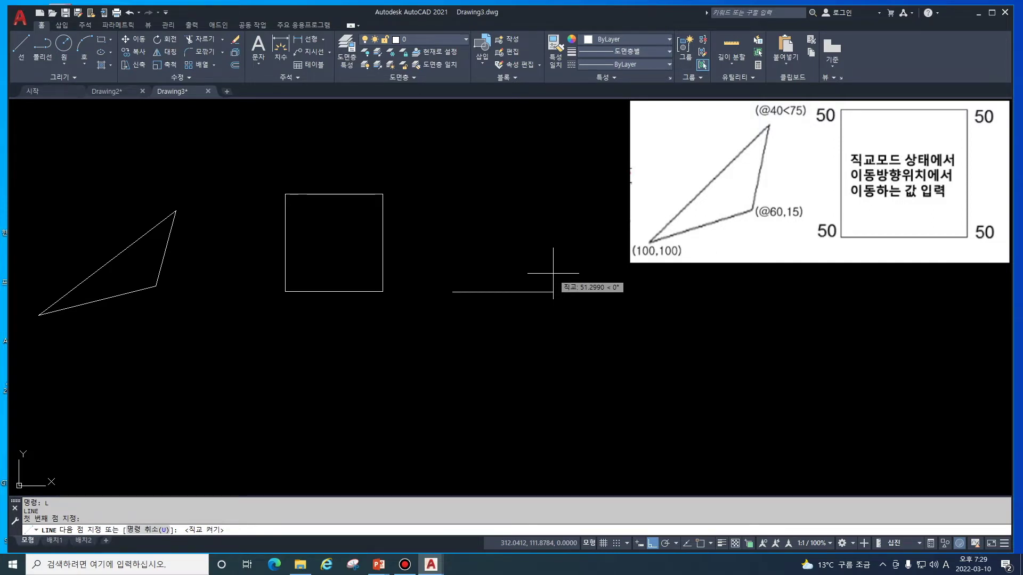
pyautogui.write('50')
pyautogui.press('Return')
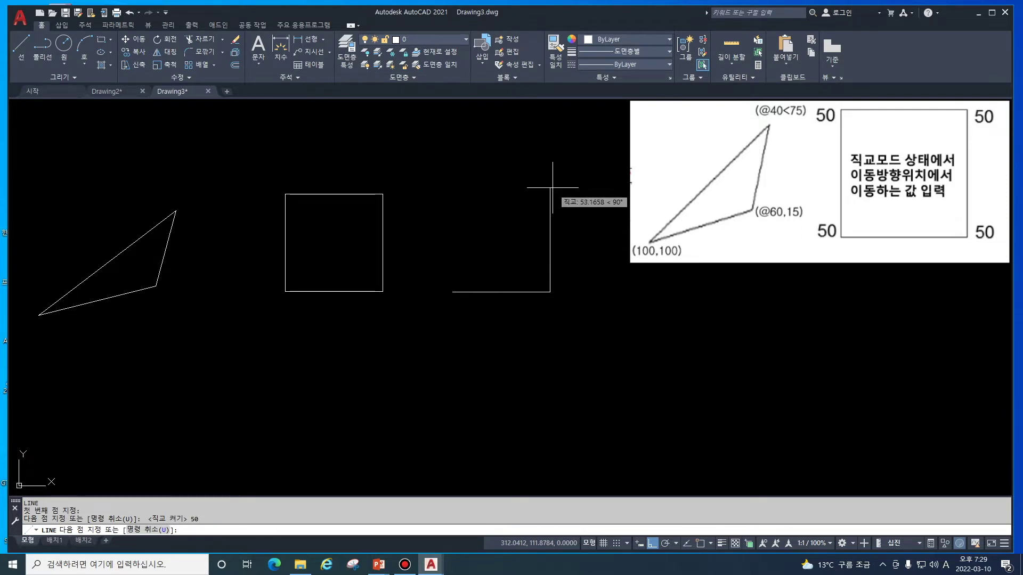
# Draw the 50-unit right, top and left edges to finish the second square
pyautogui.write('50')
pyautogui.press('Return')
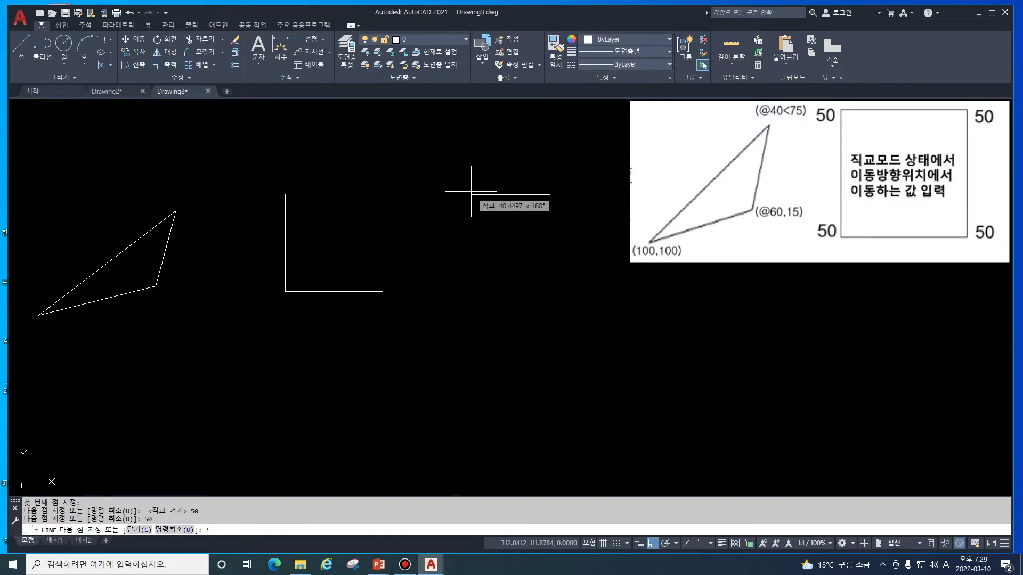
pyautogui.write('50')
pyautogui.press('Return')
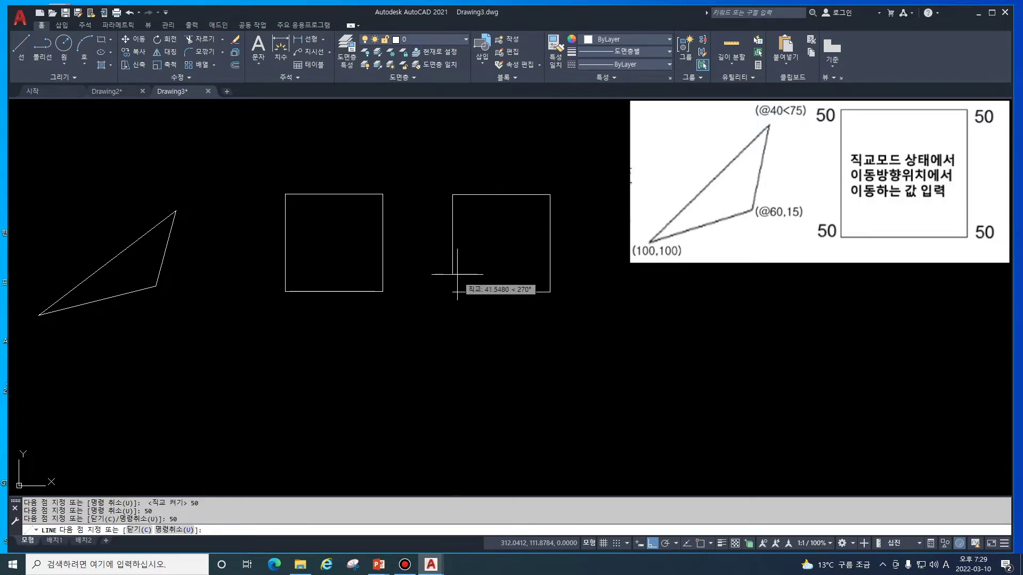
pyautogui.write('50')
pyautogui.press('Return')
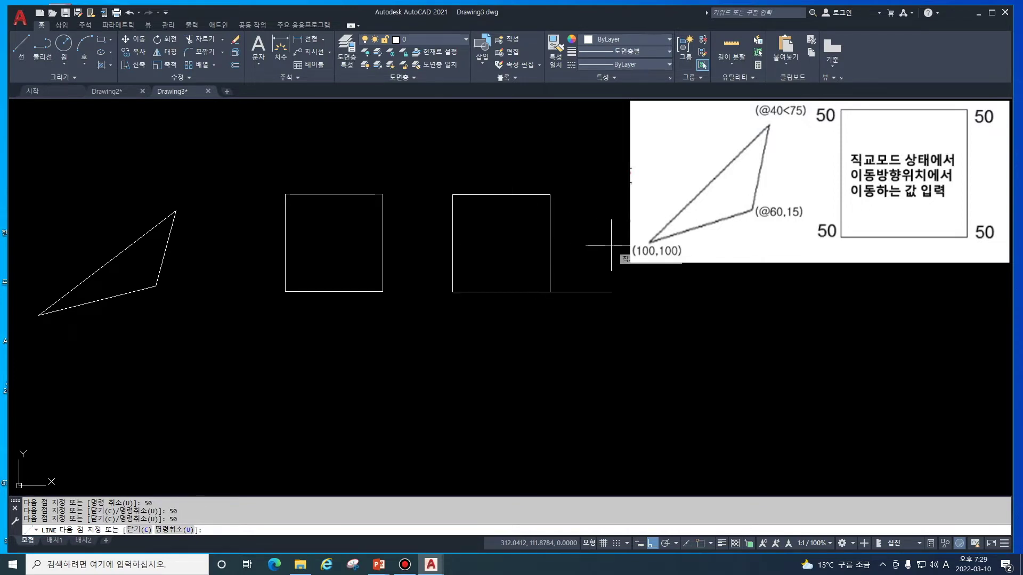
pyautogui.press('Return')
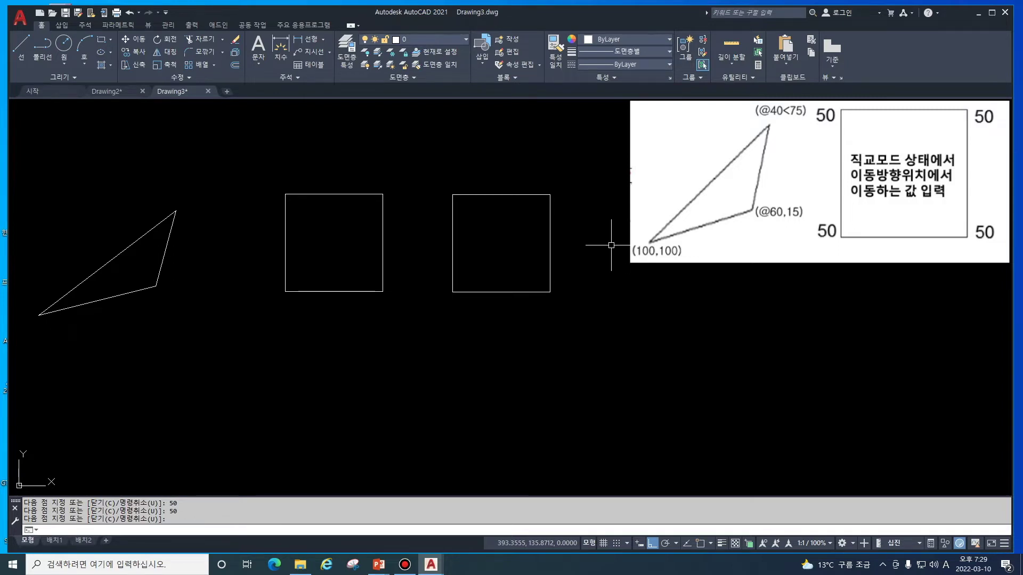
pyautogui.press('Return')
# Turn Ortho off, enable polar tracking and dynamic input, and start a new LINE
pyautogui.moveTo(627, 309)
pyautogui.mouseDown(button='middle')
pyautogui.moveTo(534, 316)
pyautogui.moveTo(697, 255)
pyautogui.mouseUp(button='middle')
pyautogui.moveTo(326, 364); pyautogui.dragTo(372, 339, button='middle')
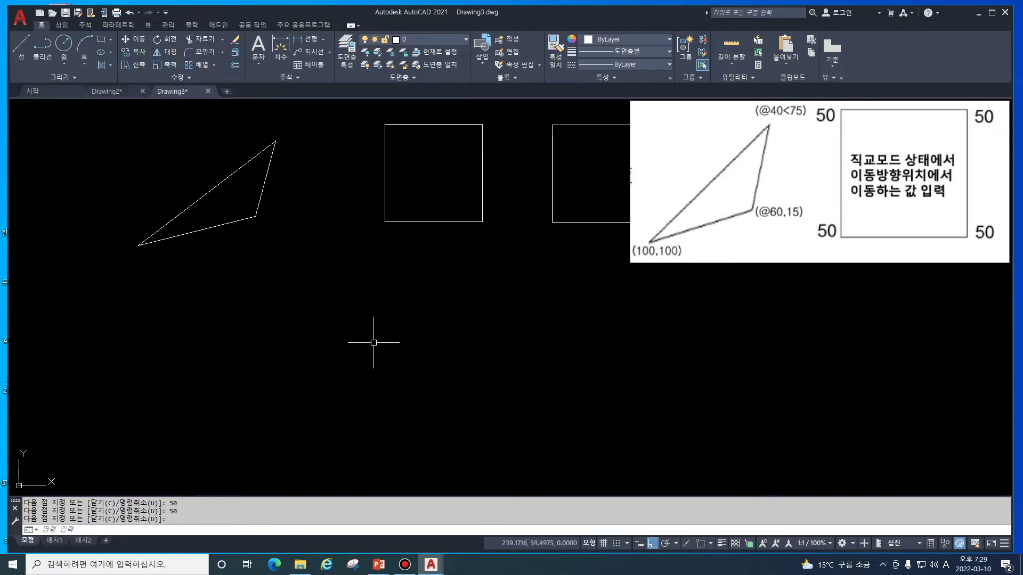
pyautogui.press('F8')
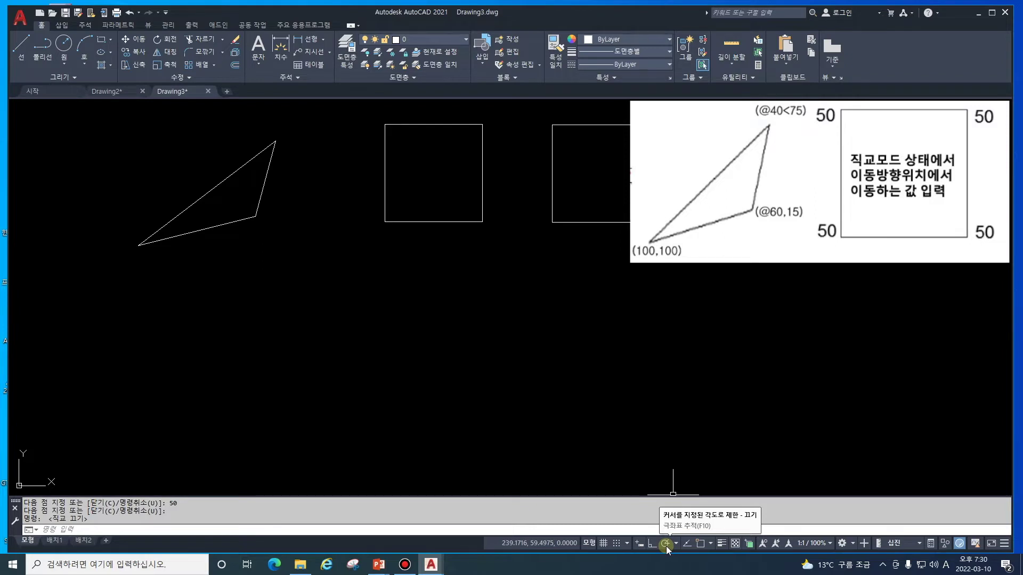
pyautogui.click(667, 545)
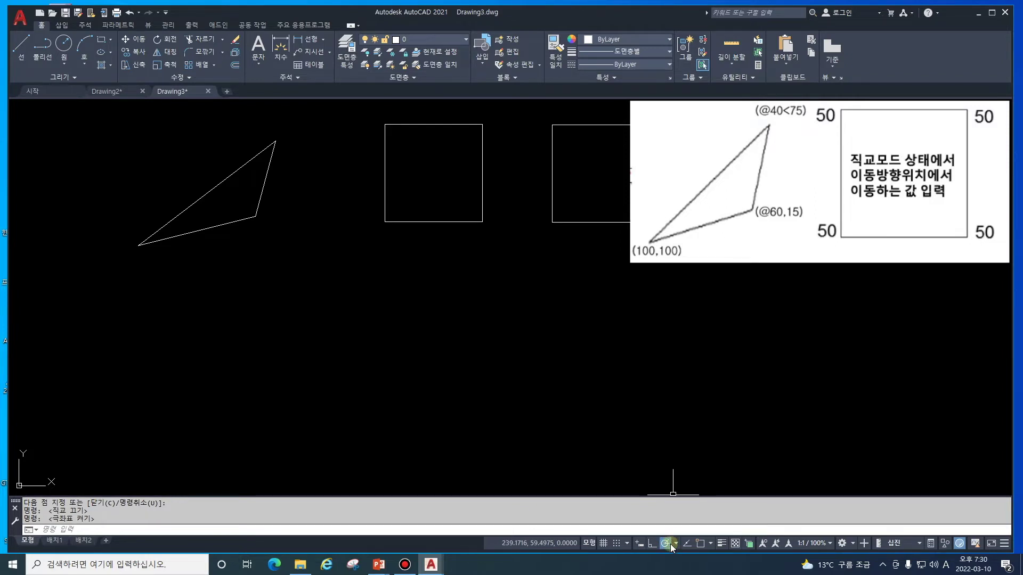
pyautogui.click(637, 543)
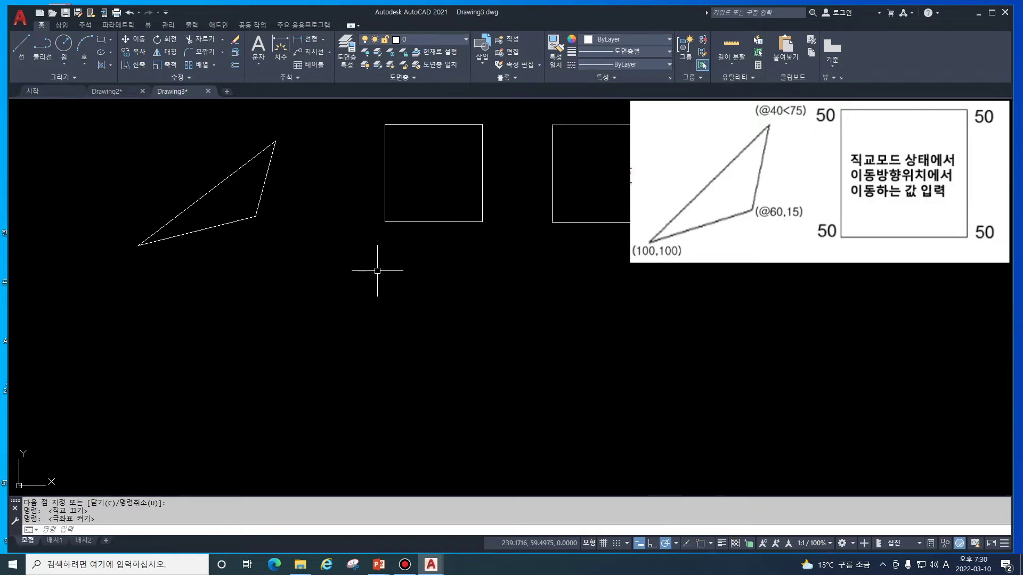
pyautogui.write('l')
pyautogui.press('Return')
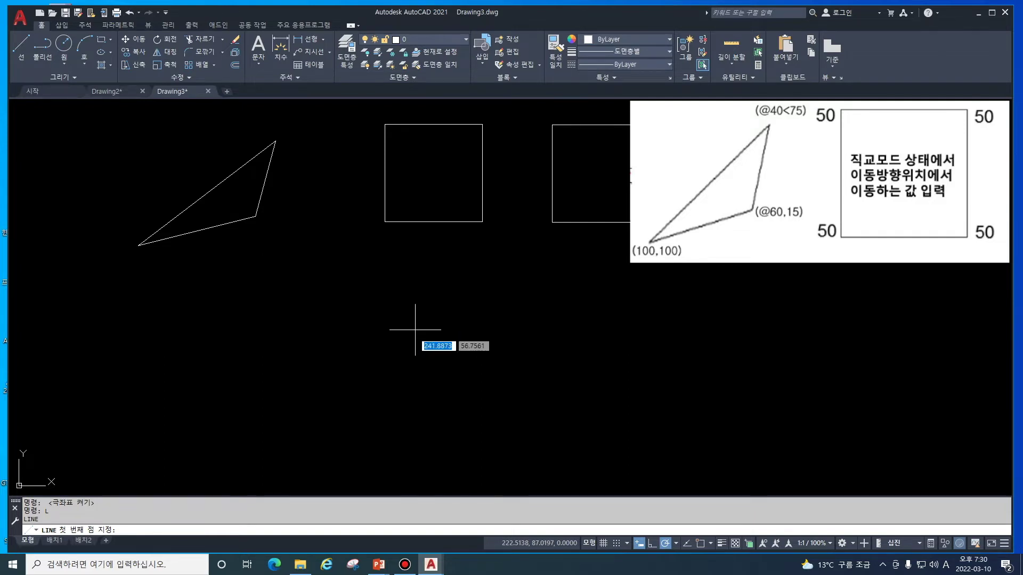
# Draw a 50-unit square below the first square using polar tracking, closing it with C
pyautogui.click(387, 360)
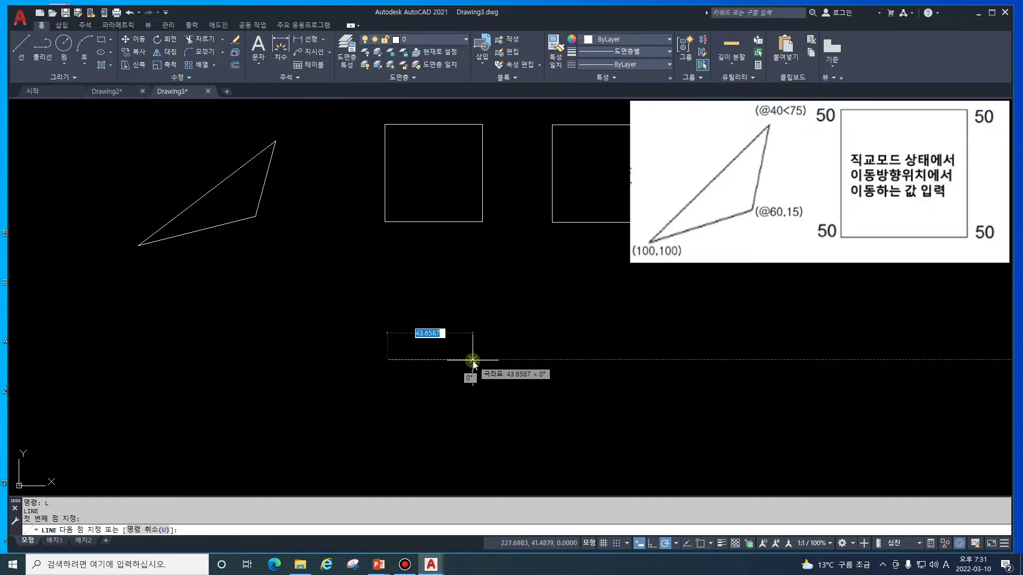
pyautogui.write('50')
pyautogui.press('Return')
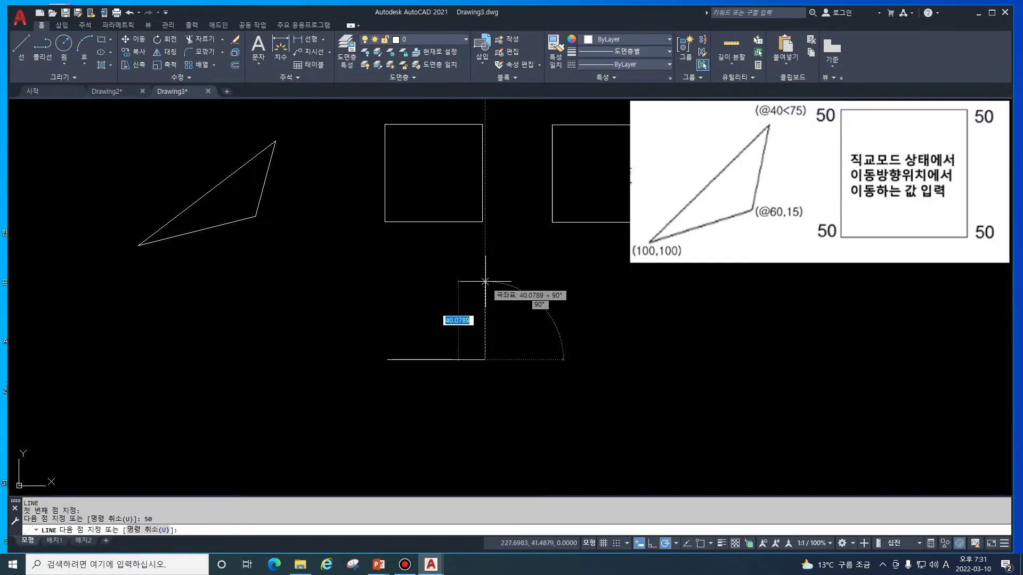
pyautogui.write('50')
pyautogui.press('Return')
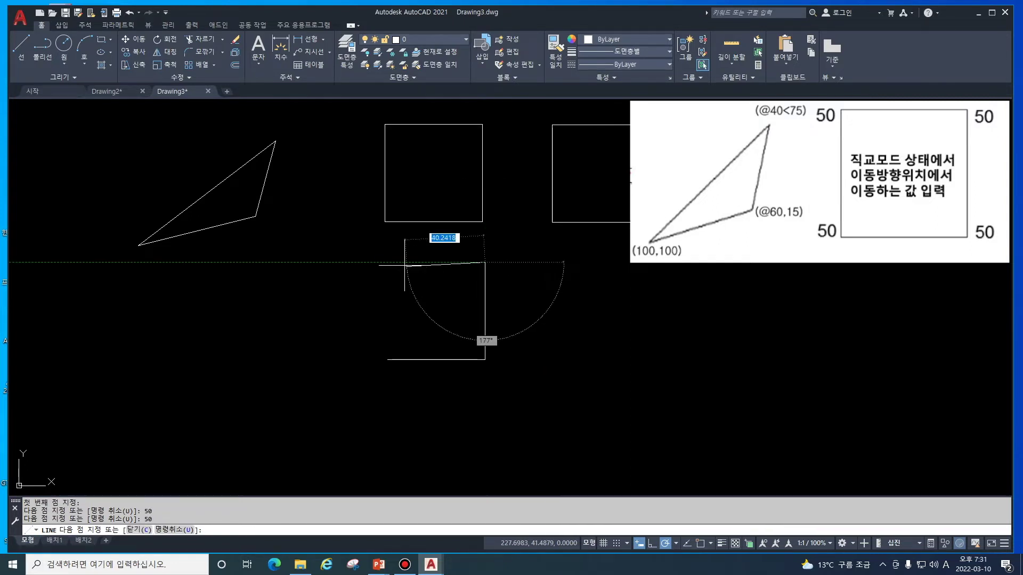
pyautogui.write('50')
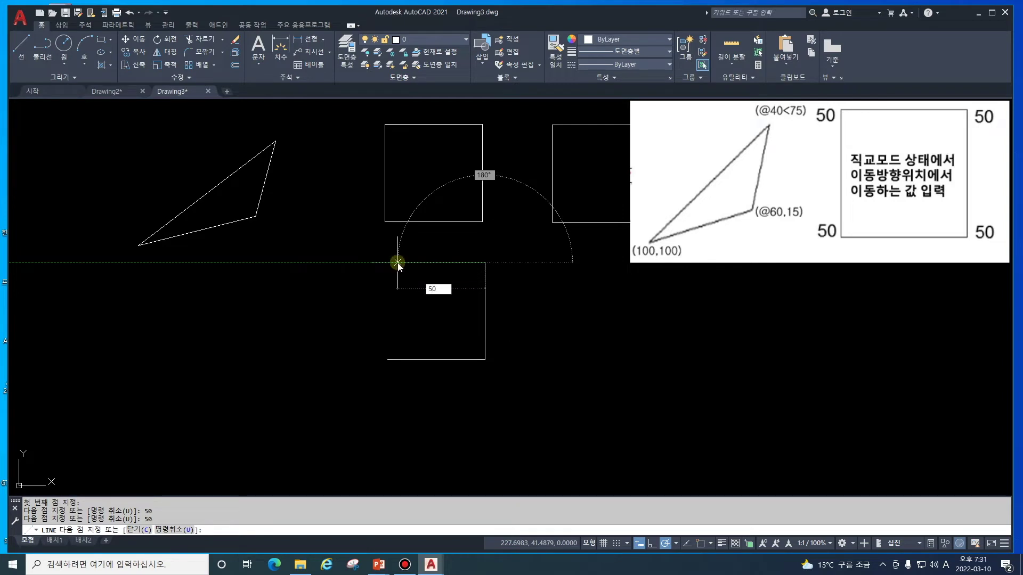
pyautogui.press('Return')
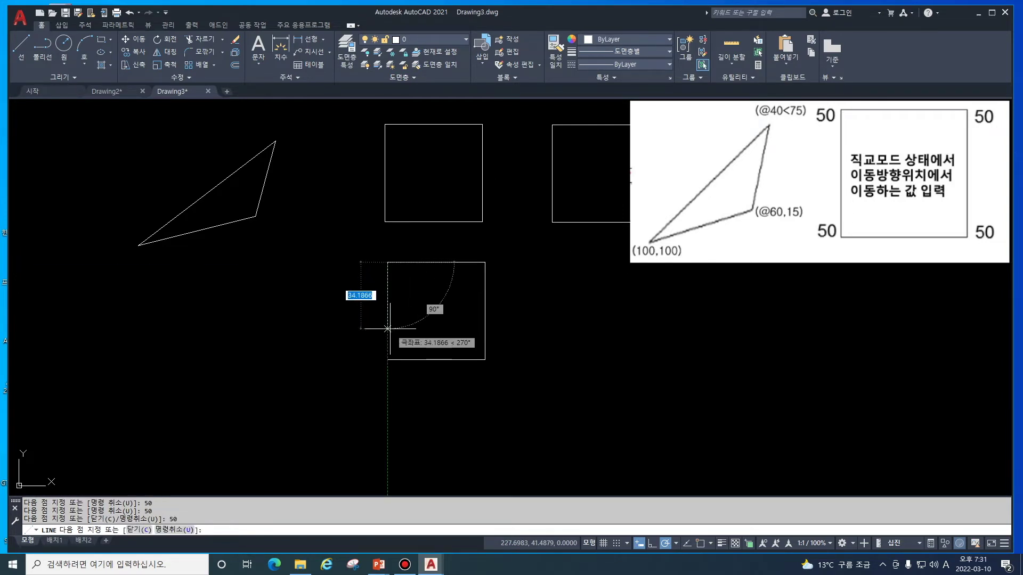
pyautogui.write('c')
pyautogui.press('Return')
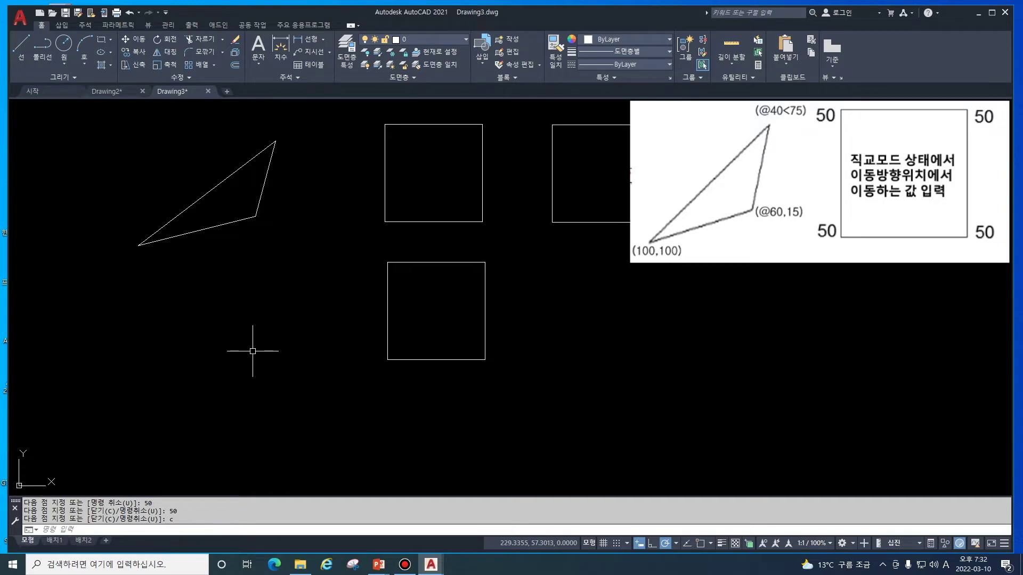
# Pan left and start a new line below the first triangle
pyautogui.moveTo(255, 353); pyautogui.dragTo(342, 346, button='middle')
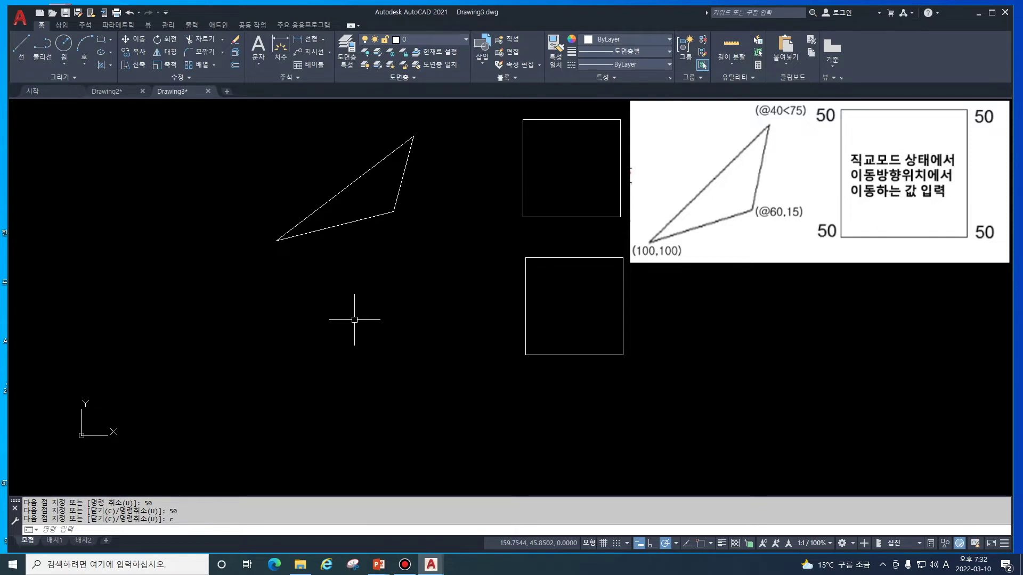
pyautogui.write('l')
pyautogui.press('Return')
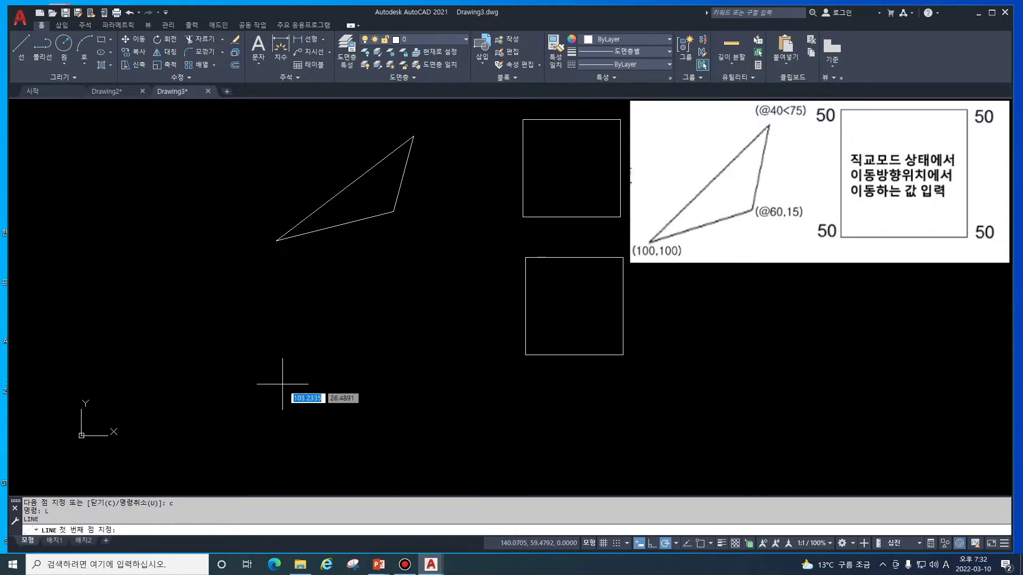
pyautogui.click(281, 386)
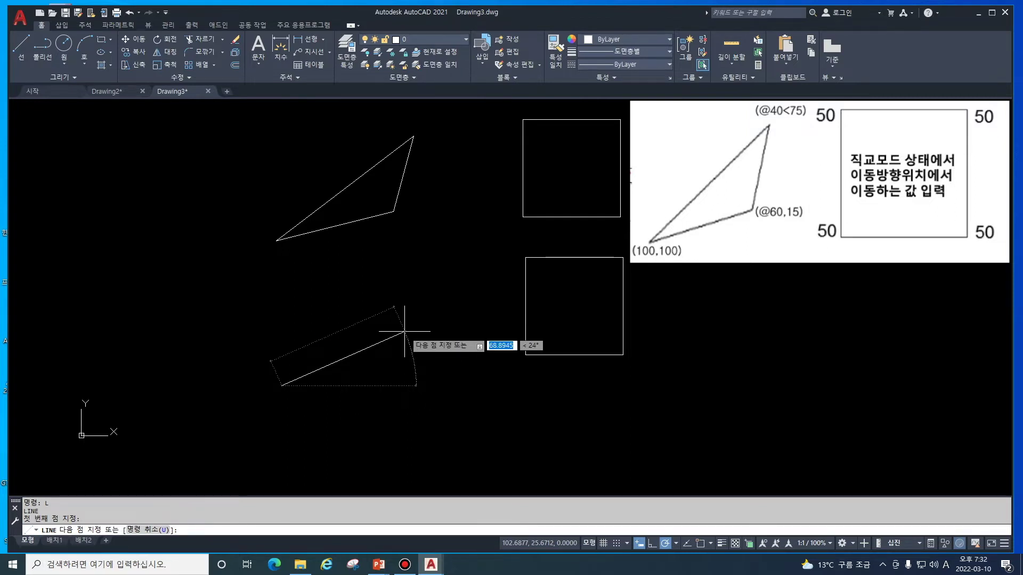
# Draw sides 60,15 and 40 at 75°, then close the triangle with C
pyautogui.write('60')
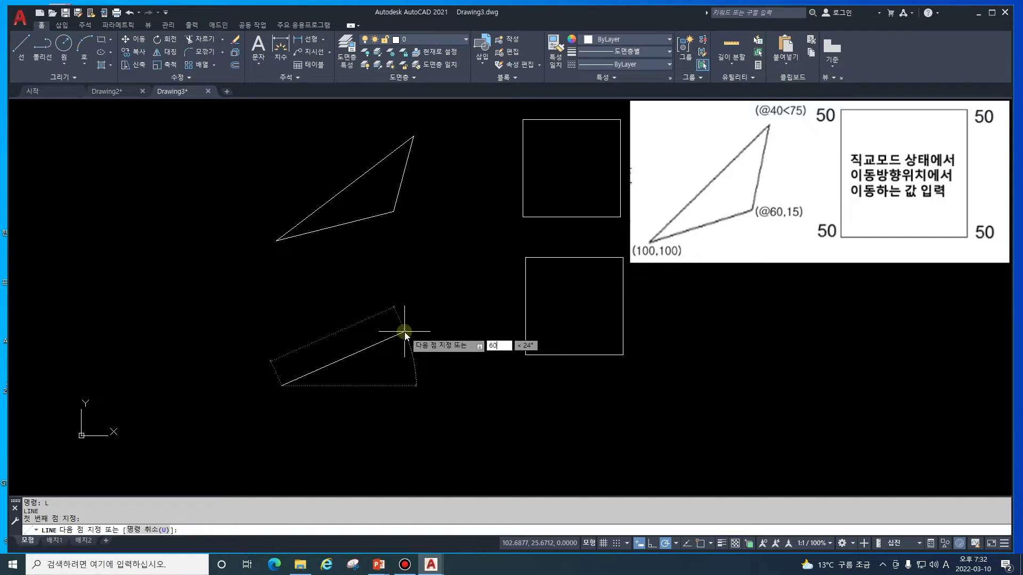
pyautogui.write(',1')
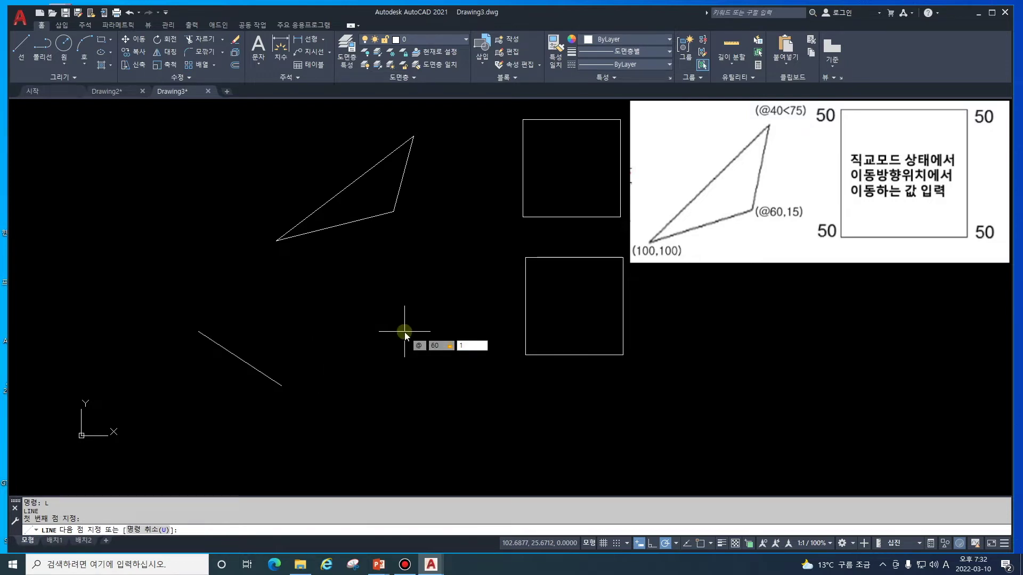
pyautogui.write('5')
pyautogui.press('Return')
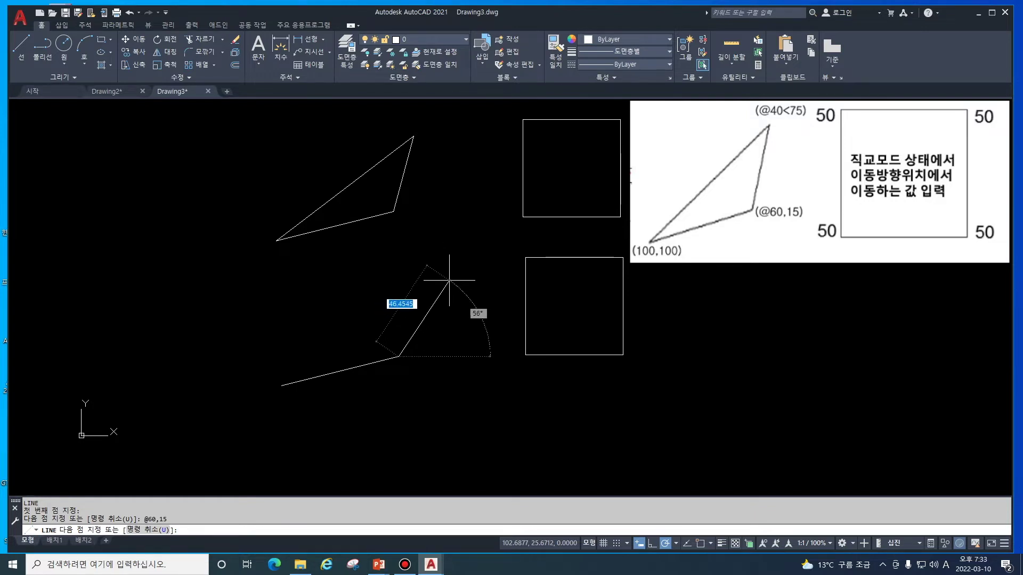
pyautogui.write('4')
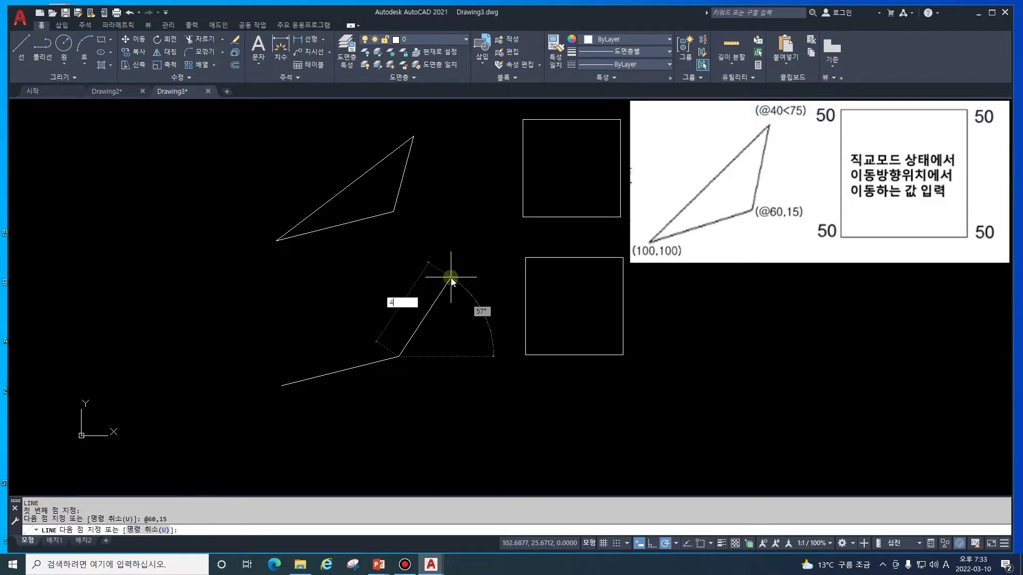
pyautogui.write('0')
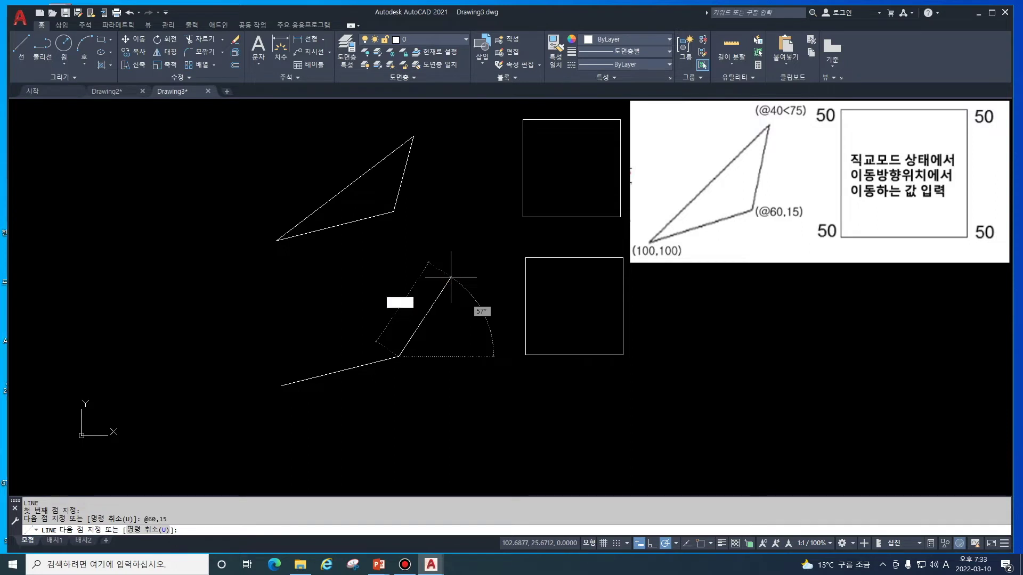
pyautogui.press('Tab')
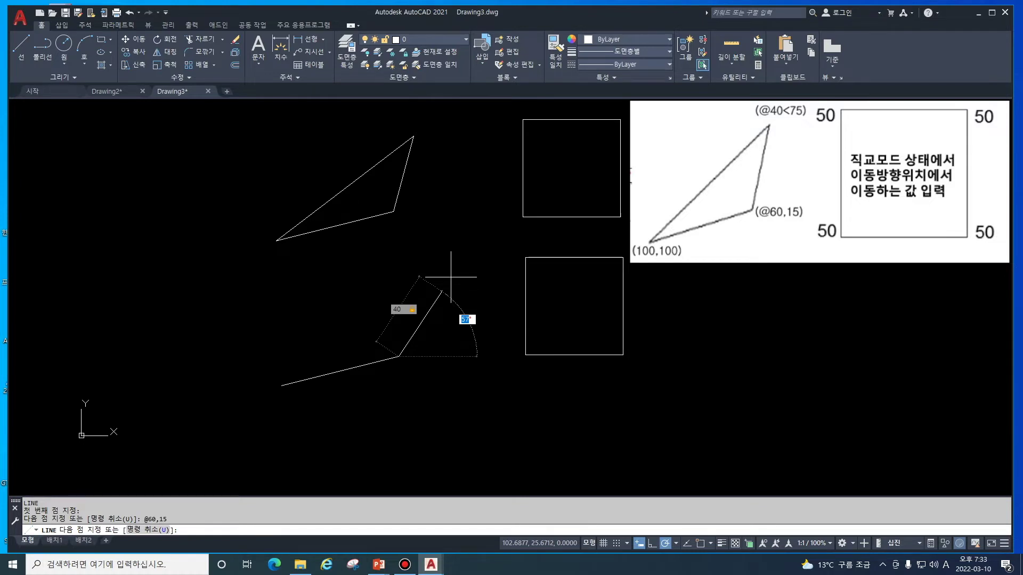
pyautogui.write('75')
pyautogui.press('Return')
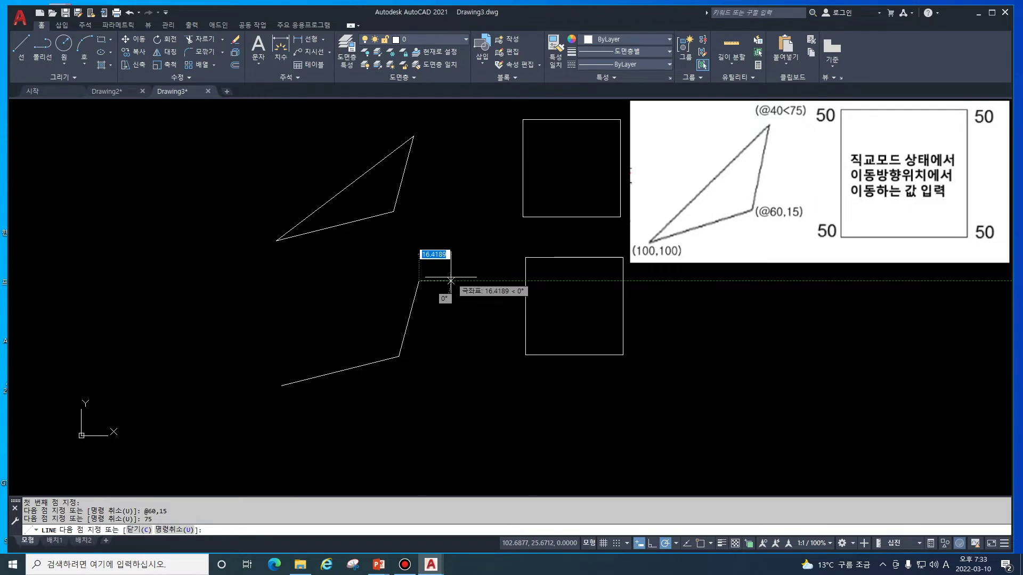
pyautogui.write('c')
pyautogui.press('Return')
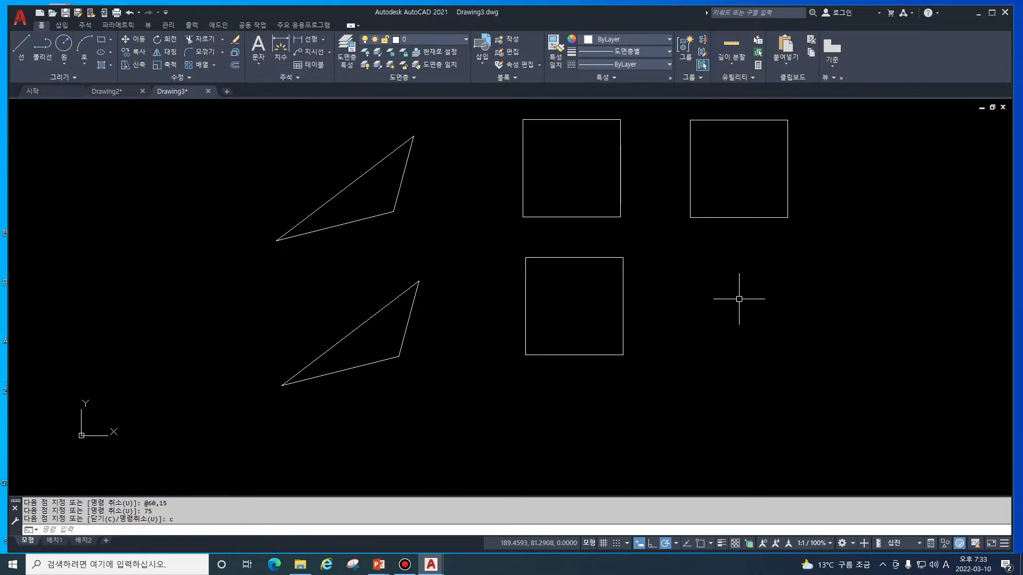
# Turn on polar tracking with 45° angle increments
pyautogui.moveTo(752, 297)
pyautogui.mouseDown(button='middle')
pyautogui.moveTo(618, 299)
pyautogui.moveTo(600, 329)
pyautogui.mouseUp(button='middle')
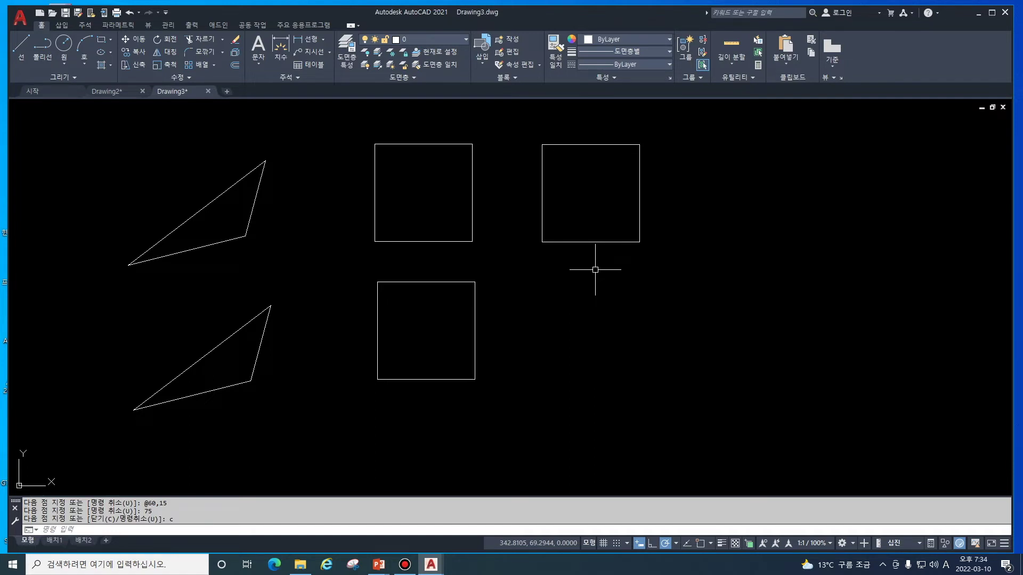
pyautogui.click(666, 543)
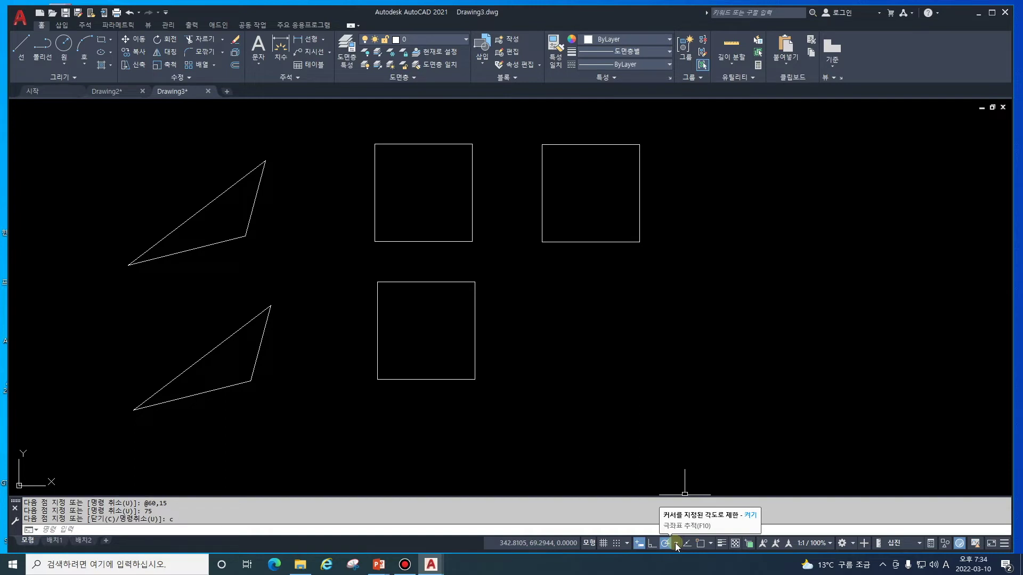
pyautogui.click(676, 544)
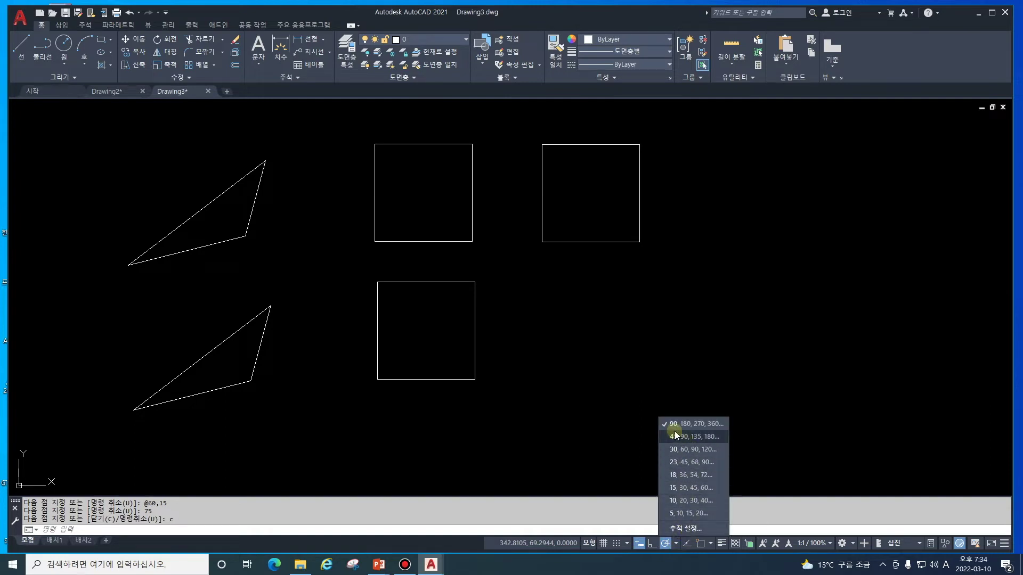
pyautogui.click(709, 438)
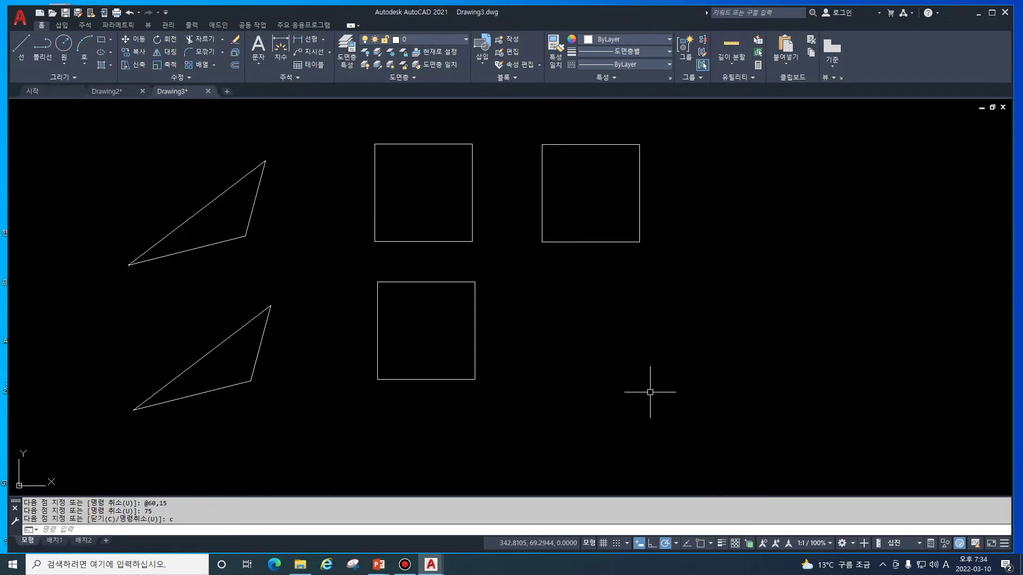
# Draw a diamond of four 50-unit sides right of the lower square
pyautogui.write('l')
pyautogui.press('Return')
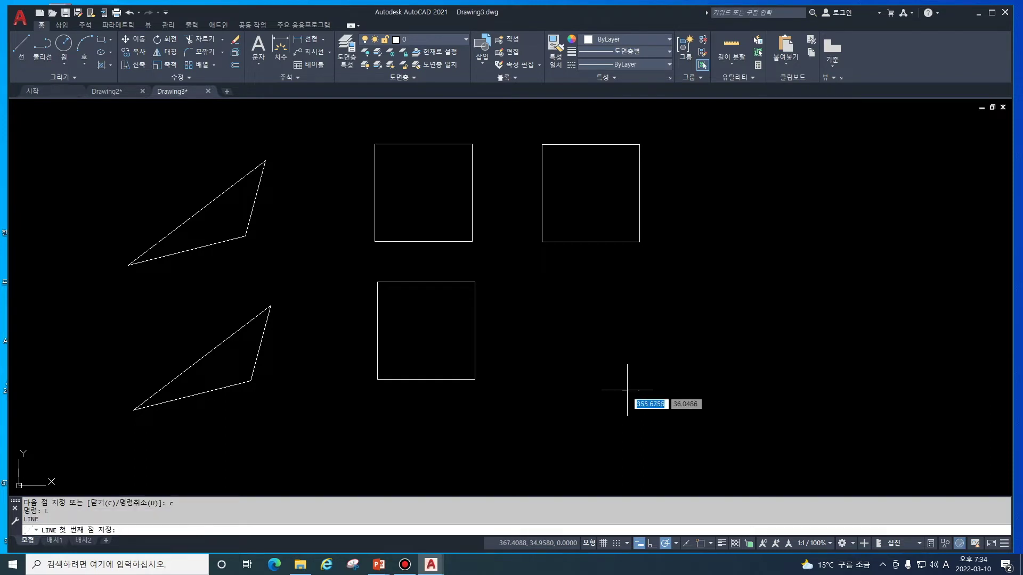
pyautogui.click(622, 388)
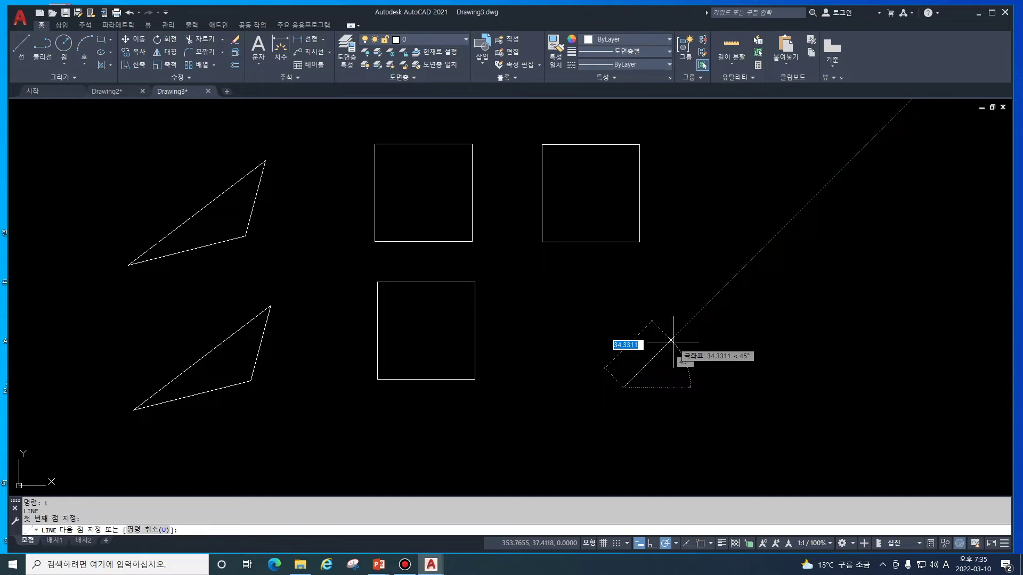
pyautogui.write('50')
pyautogui.press('Return')
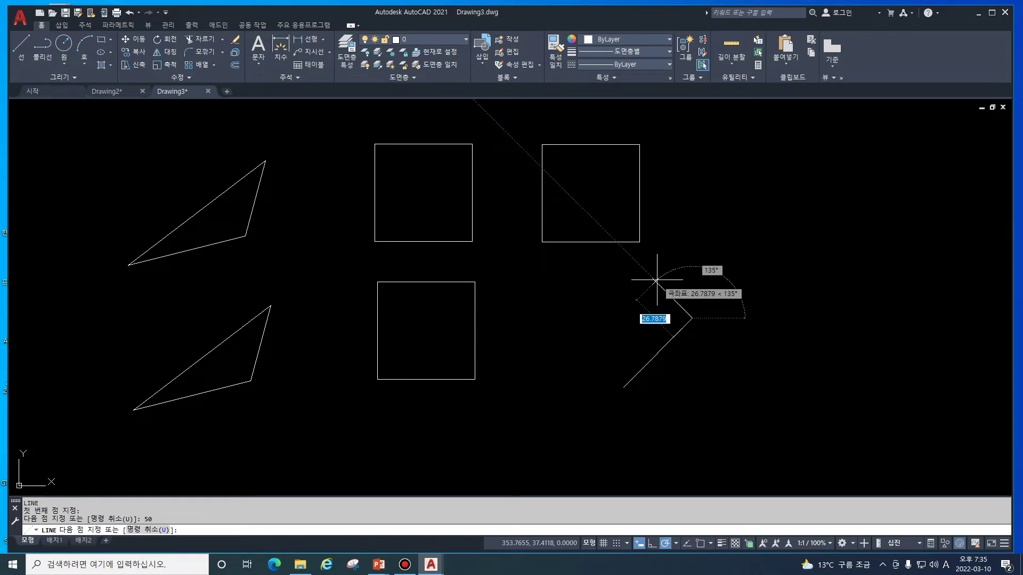
pyautogui.write('50')
pyautogui.press('Return')
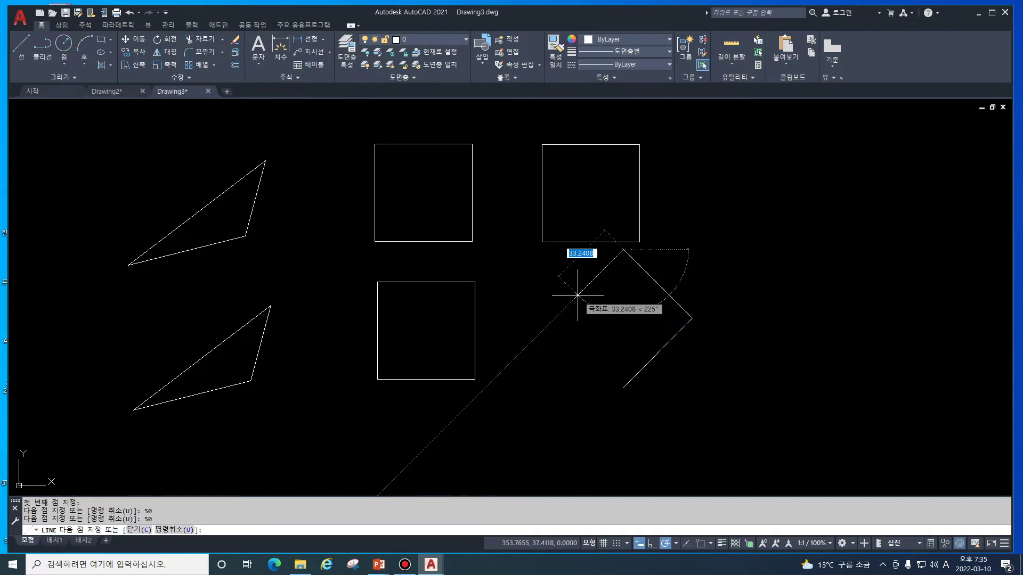
pyautogui.write('50')
pyautogui.press('Return')
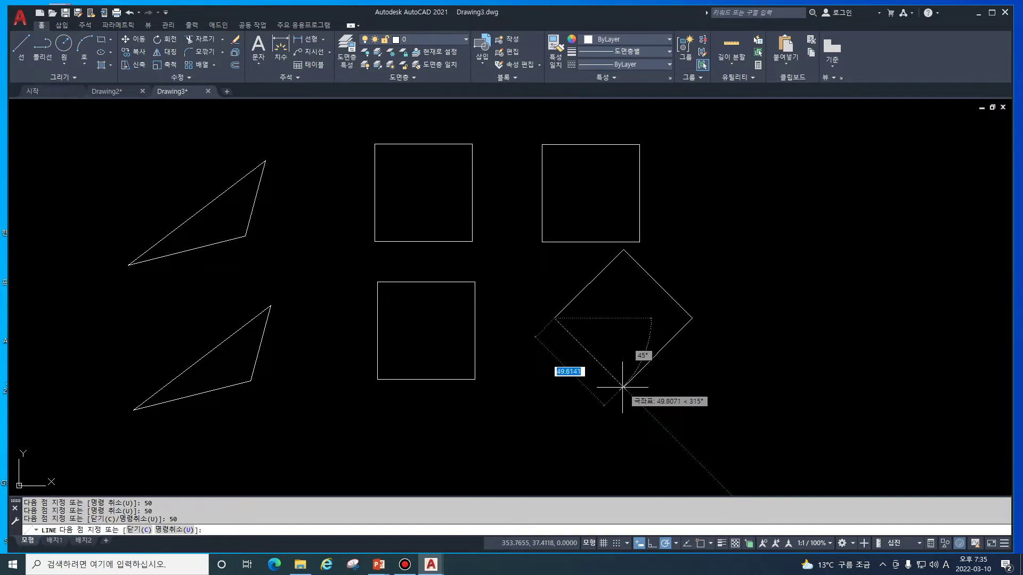
pyautogui.write('50')
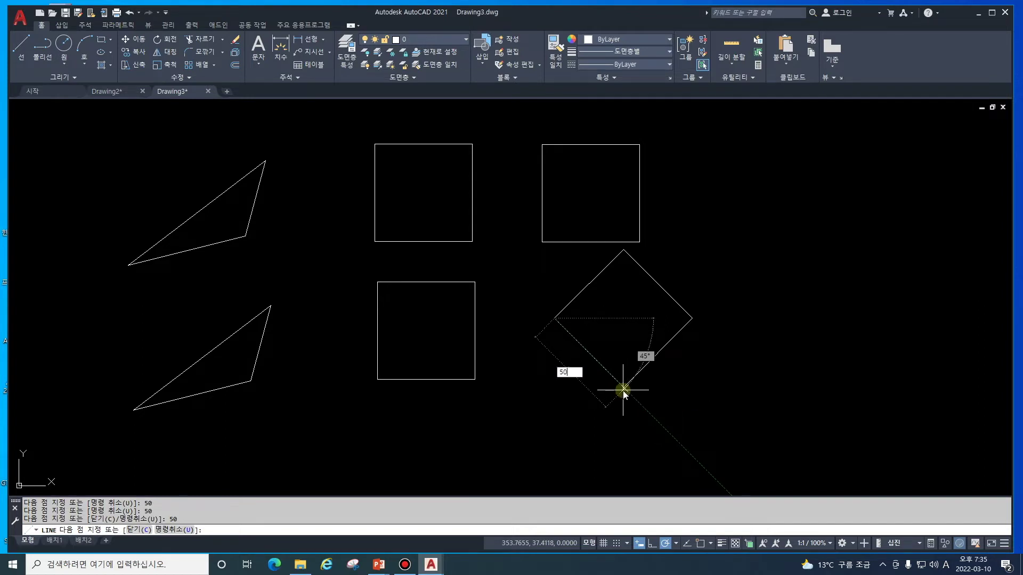
pyautogui.press('Return')
pyautogui.press('Return')
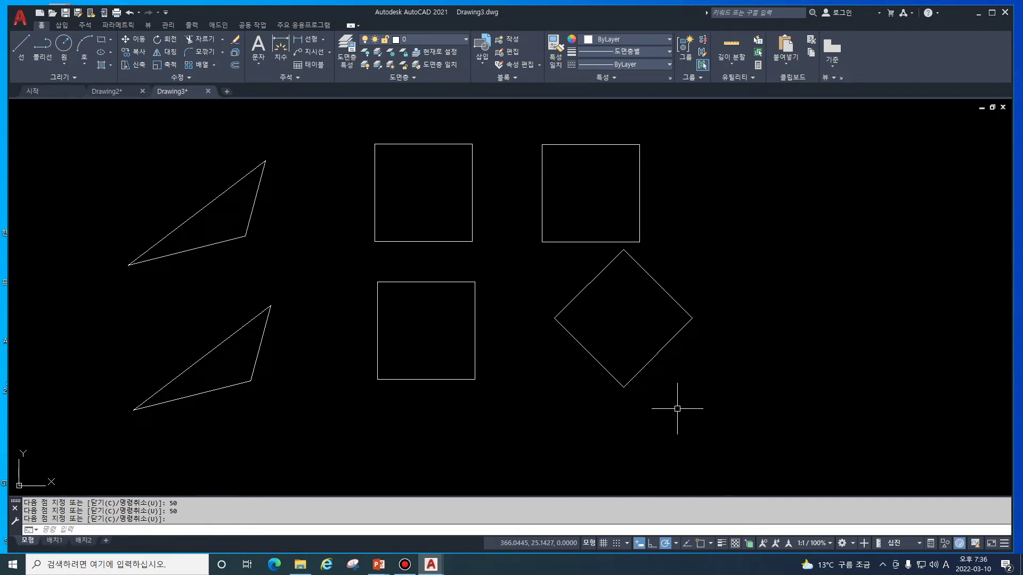
# Switch polar tracking to 90° increments and pan to free space on the right
pyautogui.click(666, 543)
pyautogui.click(676, 544)
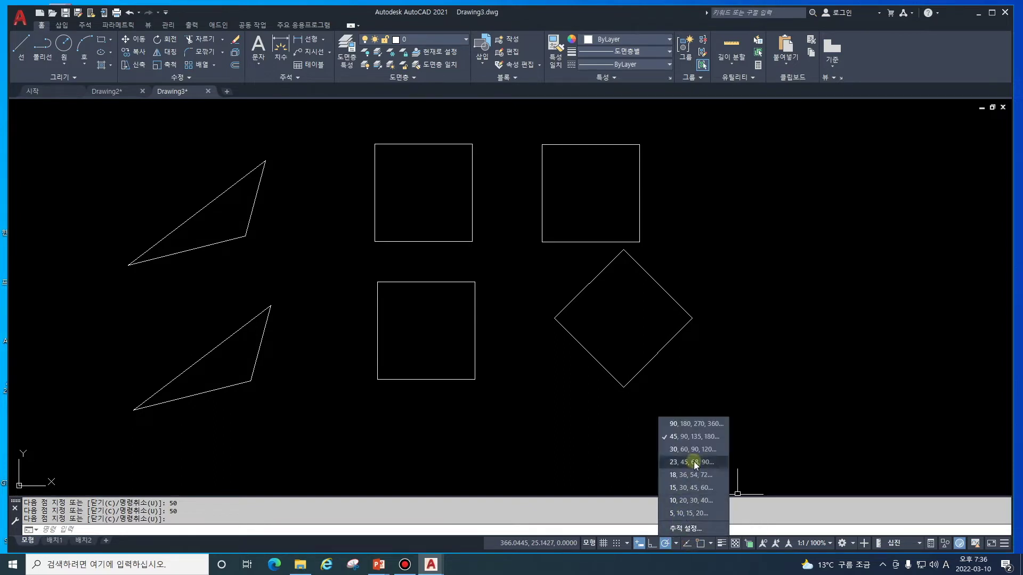
pyautogui.click(692, 425)
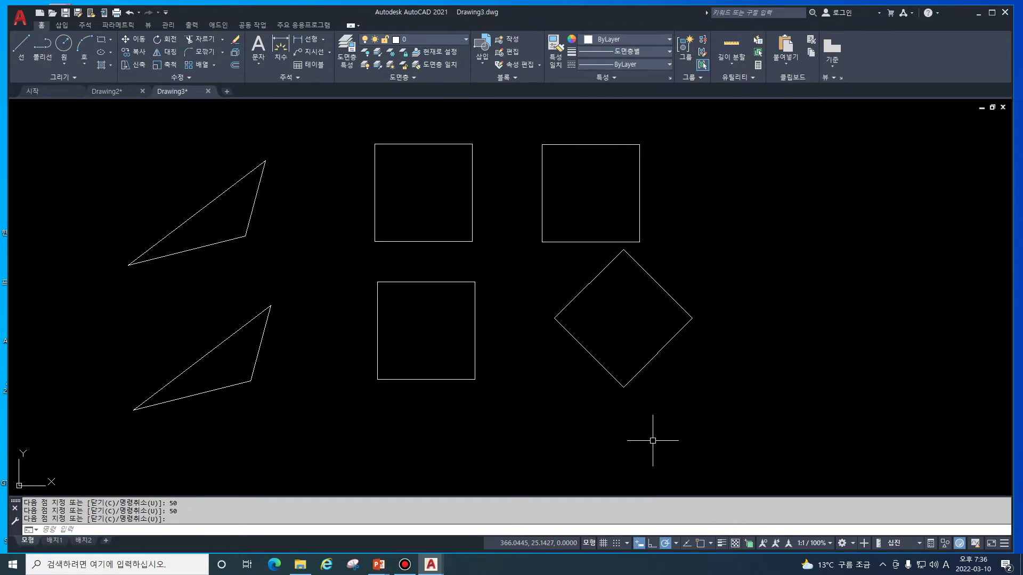
pyautogui.moveTo(706, 329); pyautogui.dragTo(529, 373, button='middle')
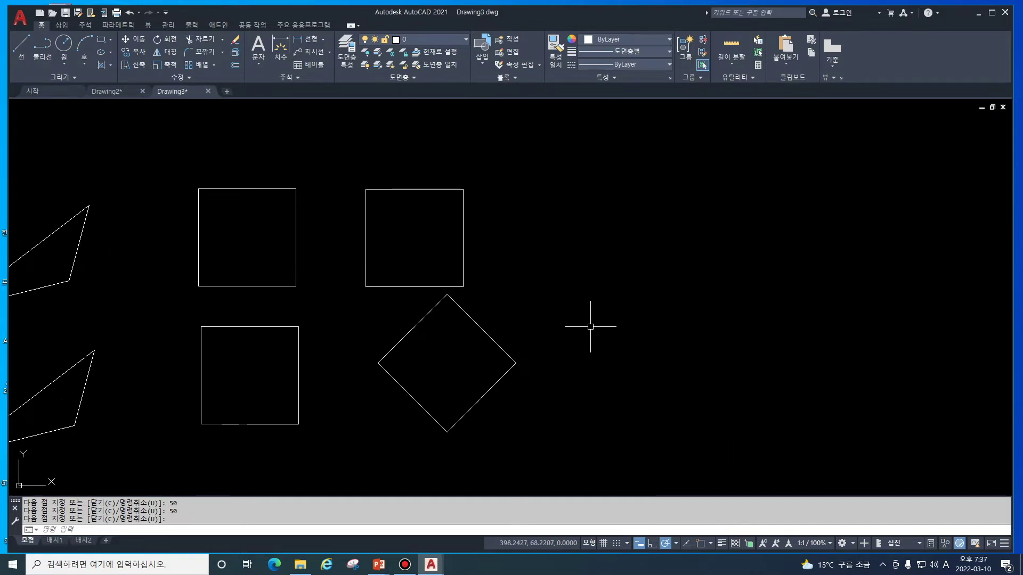
# Draw a 50-unit horizontal line right of the diamond
pyautogui.write('l')
pyautogui.press('Return')
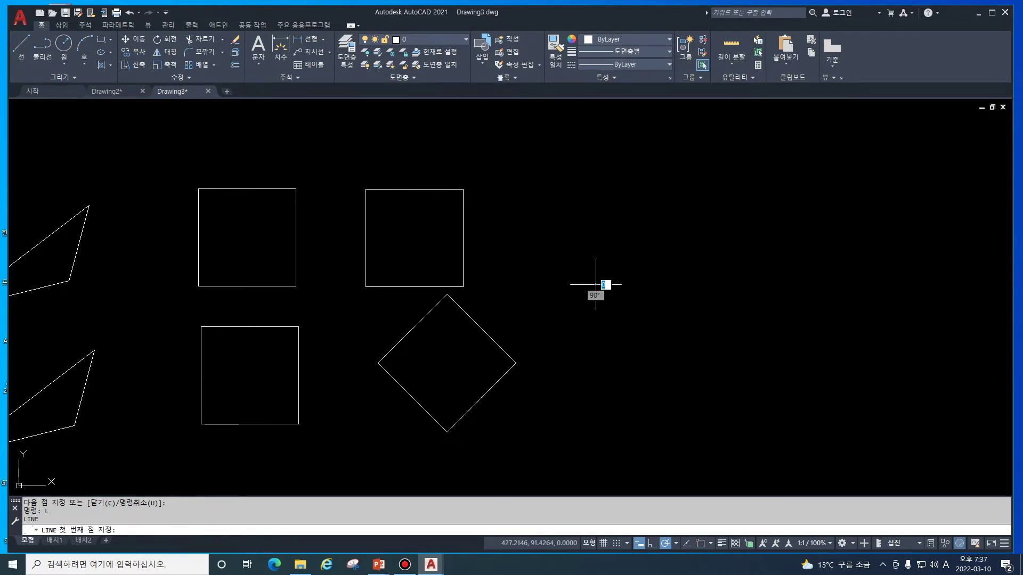
pyautogui.click(595, 284)
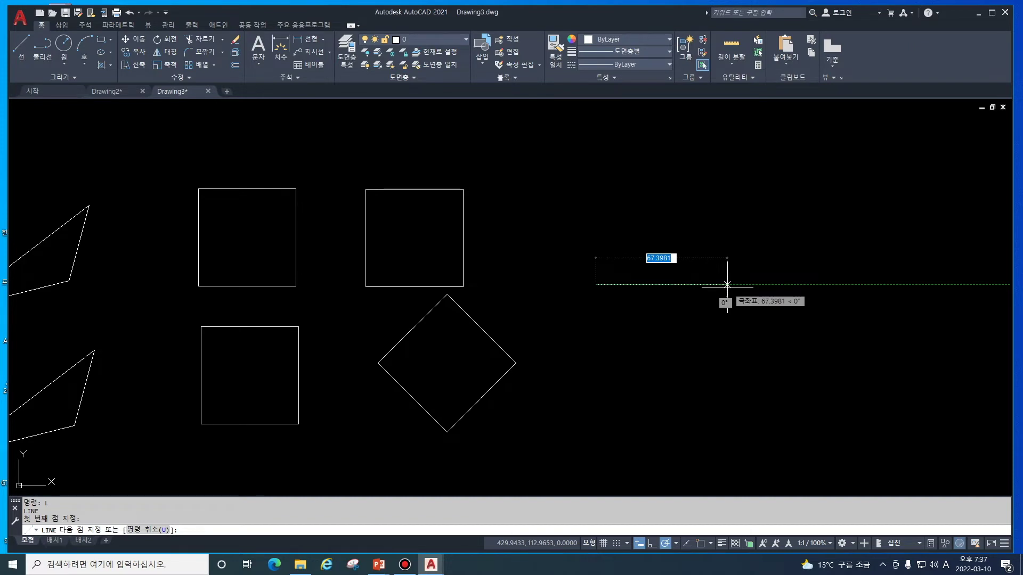
pyautogui.write('50')
pyautogui.press('Return')
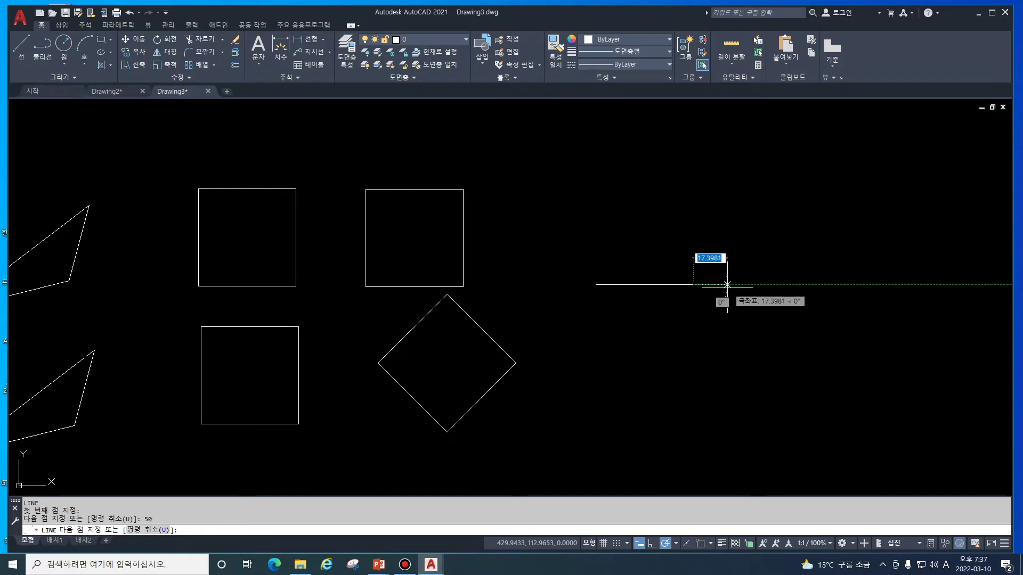
pyautogui.press('Return')
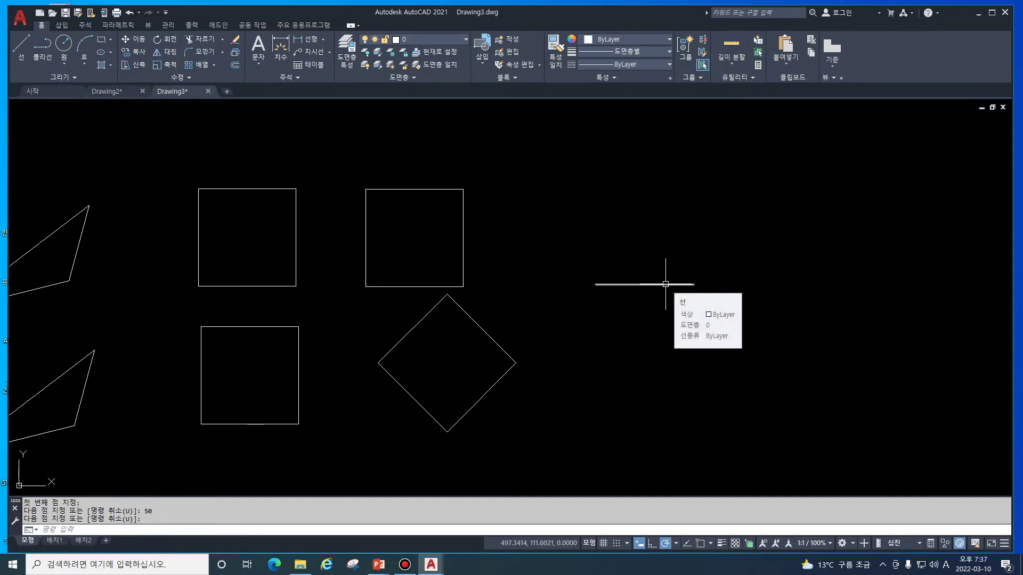
# Show the horizontal line in the Properties palette, running from X 429.9433 to X 479.9433
pyautogui.press('Escape')
pyautogui.click(665, 284)
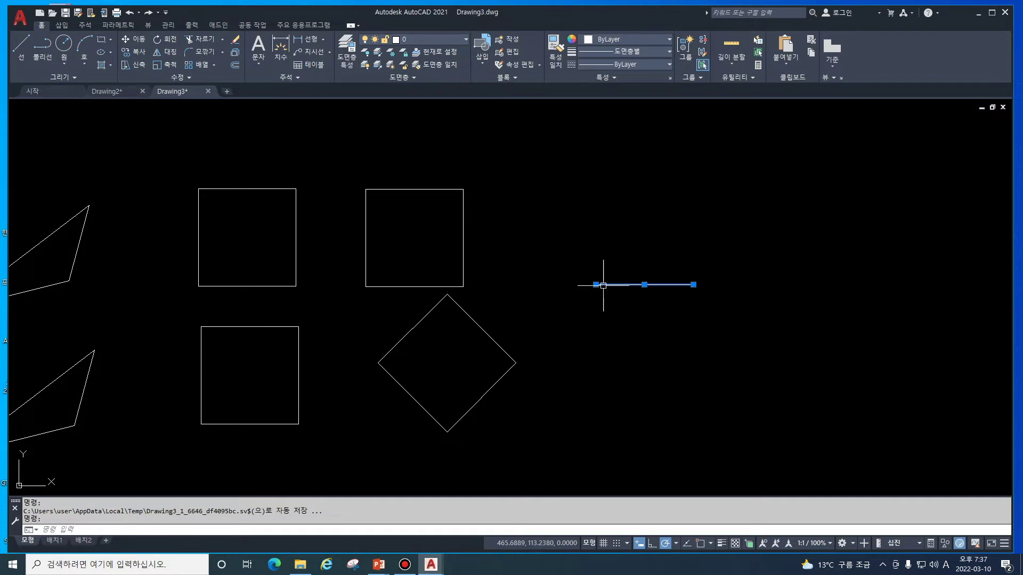
pyautogui.click(693, 284)
pyautogui.press('Escape')
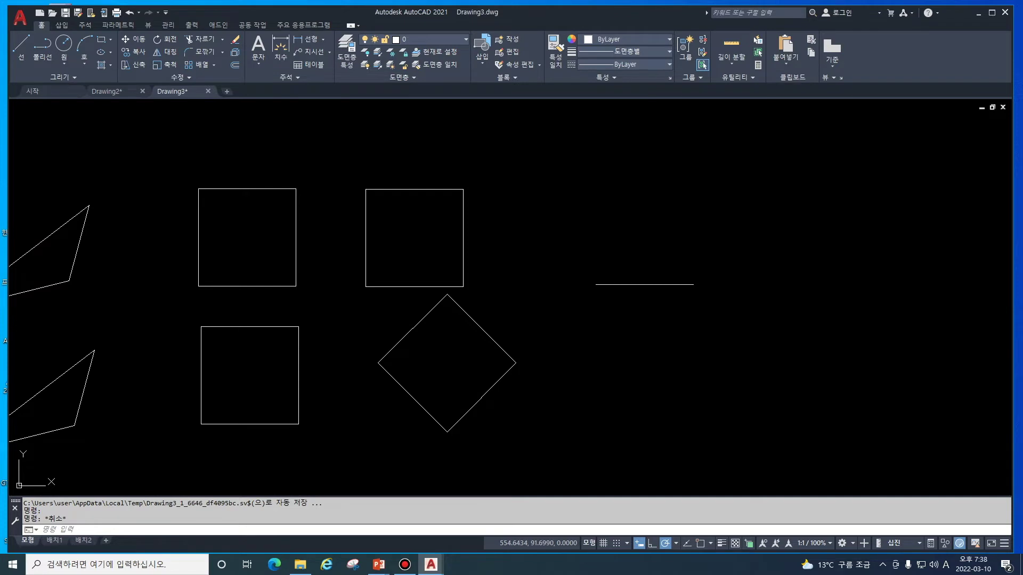
pyautogui.hotkey('ctrl', '1')
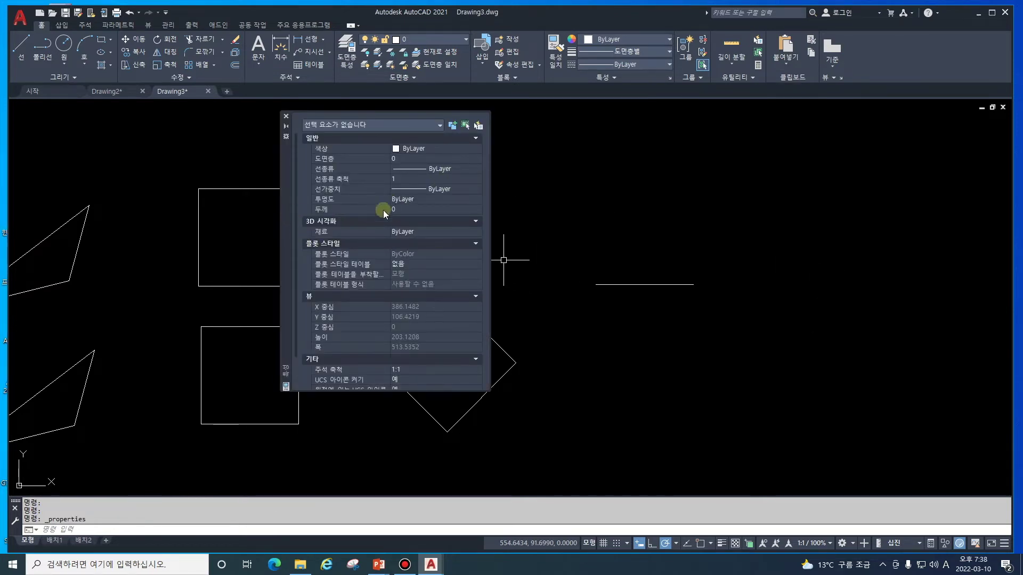
pyautogui.click(630, 285)
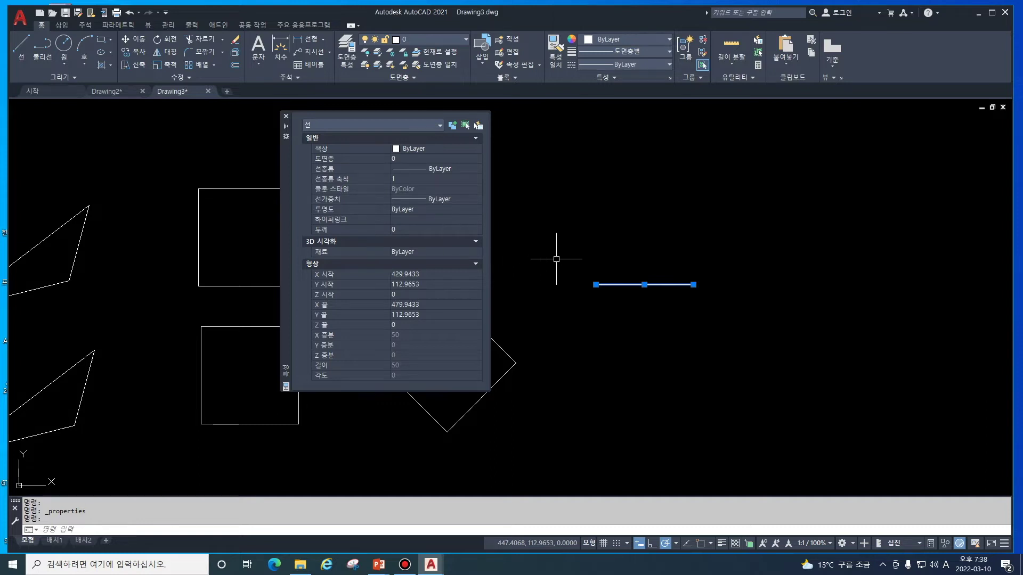
pyautogui.moveTo(693, 285)
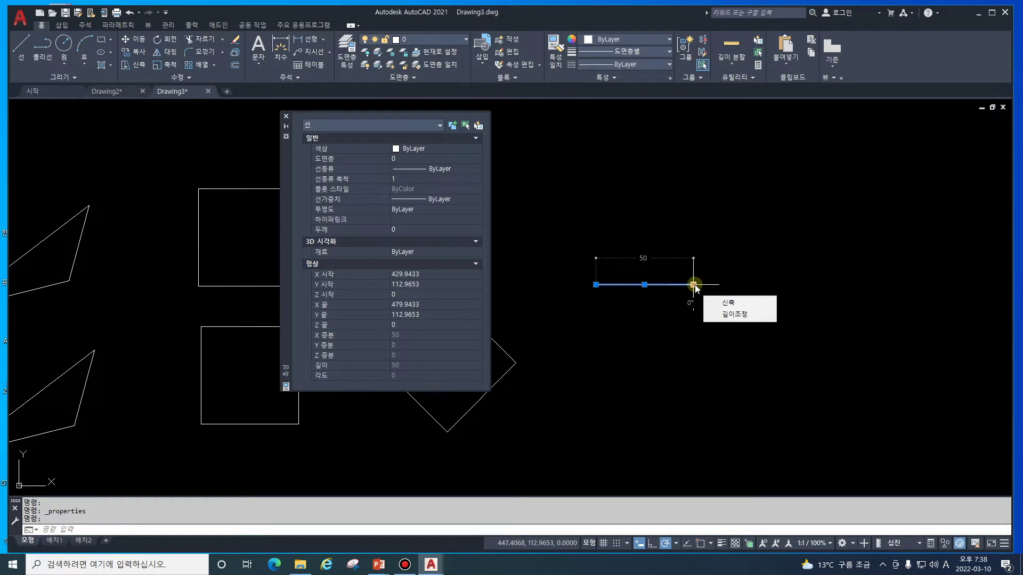
# Stretch the line's right end by 20 units
pyautogui.click(727, 302)
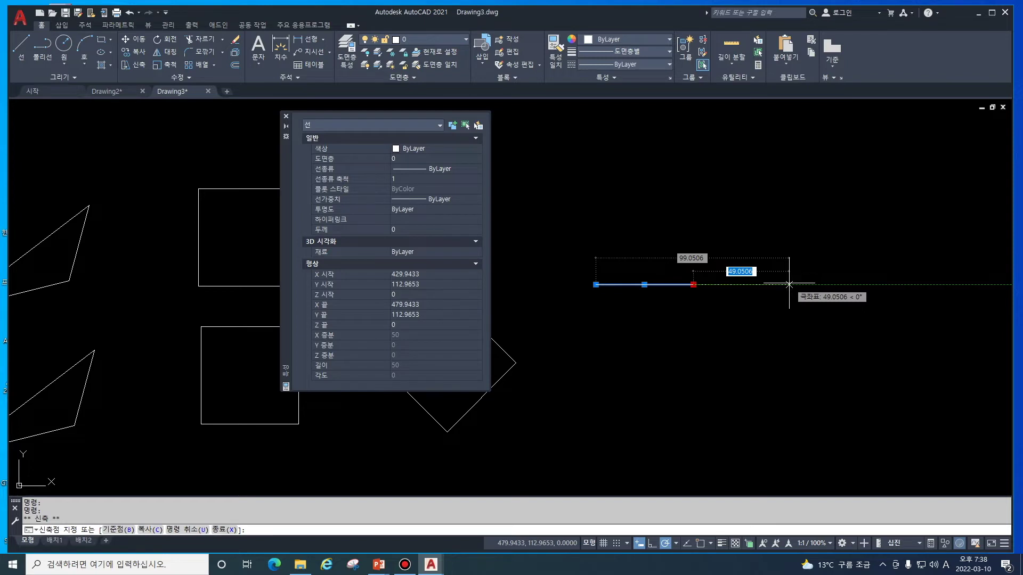
pyautogui.write('20')
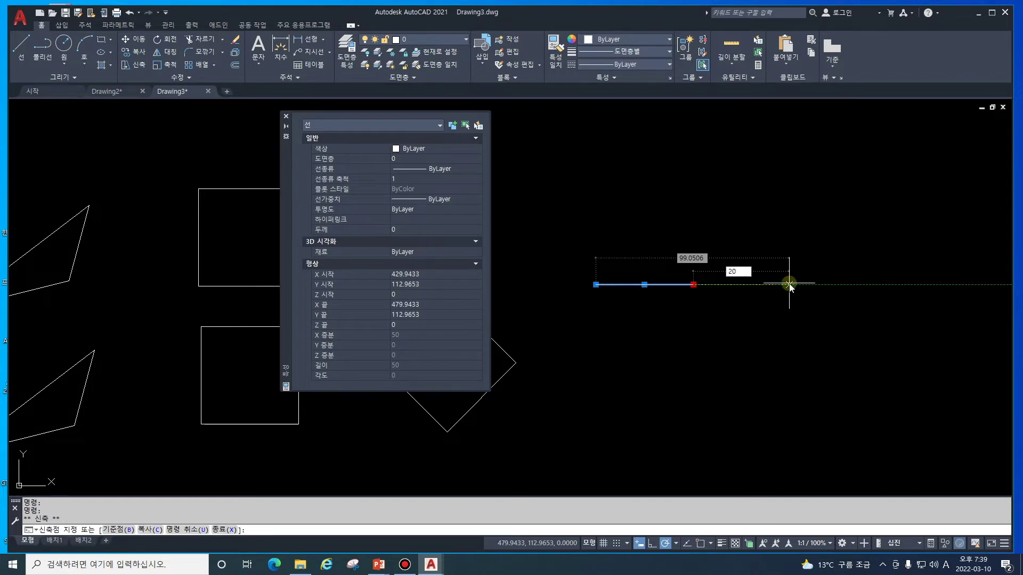
pyautogui.press('Return')
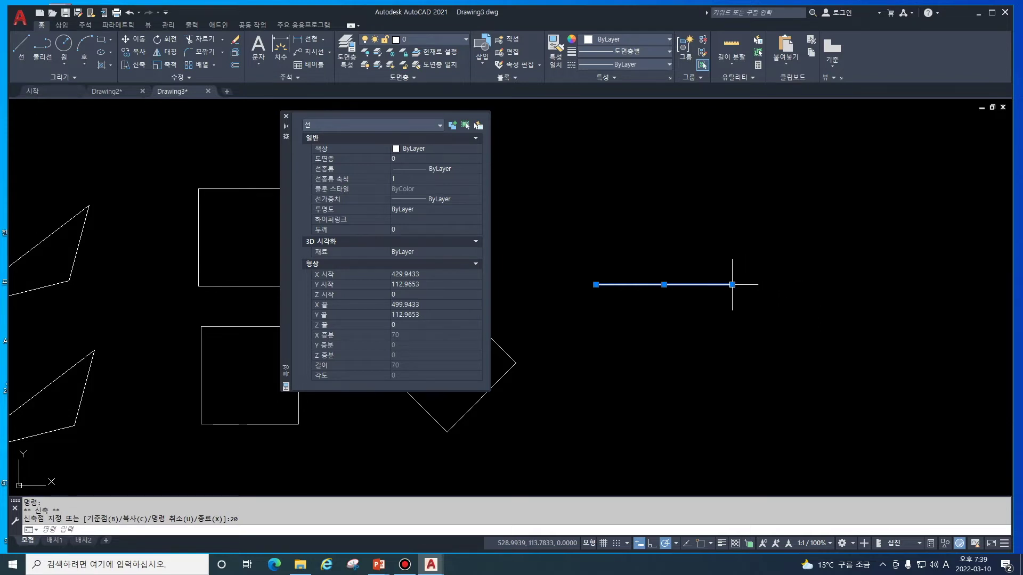
pyautogui.moveTo(732, 285)
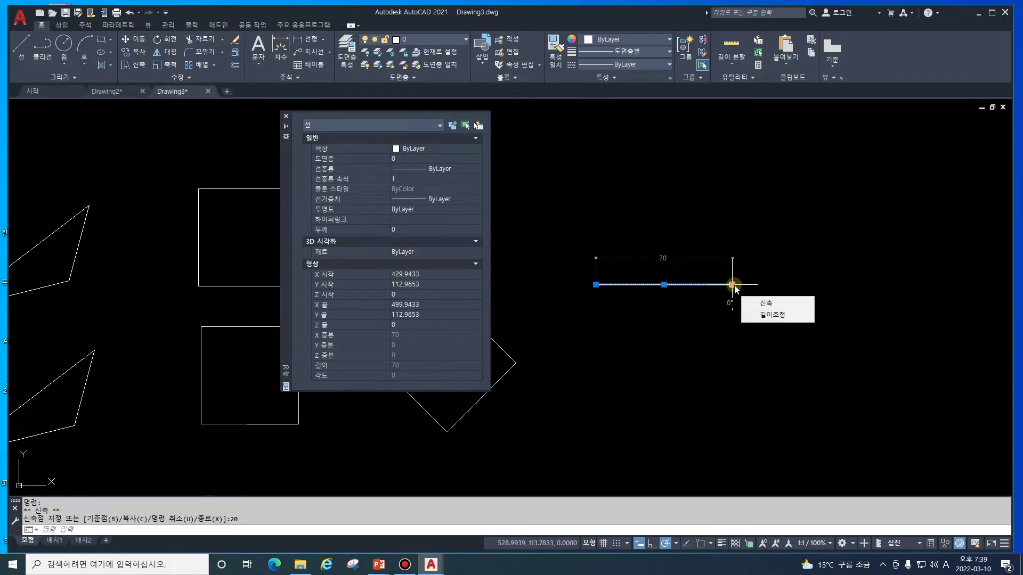
# Lengthen the line by another 20 units, to 90 long
pyautogui.click(767, 315)
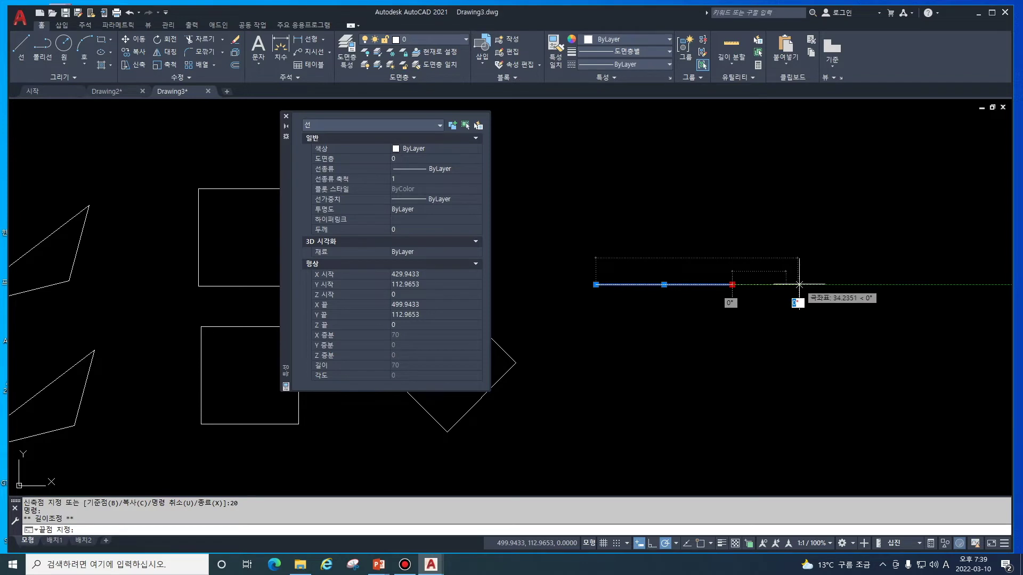
pyautogui.press('Tab')
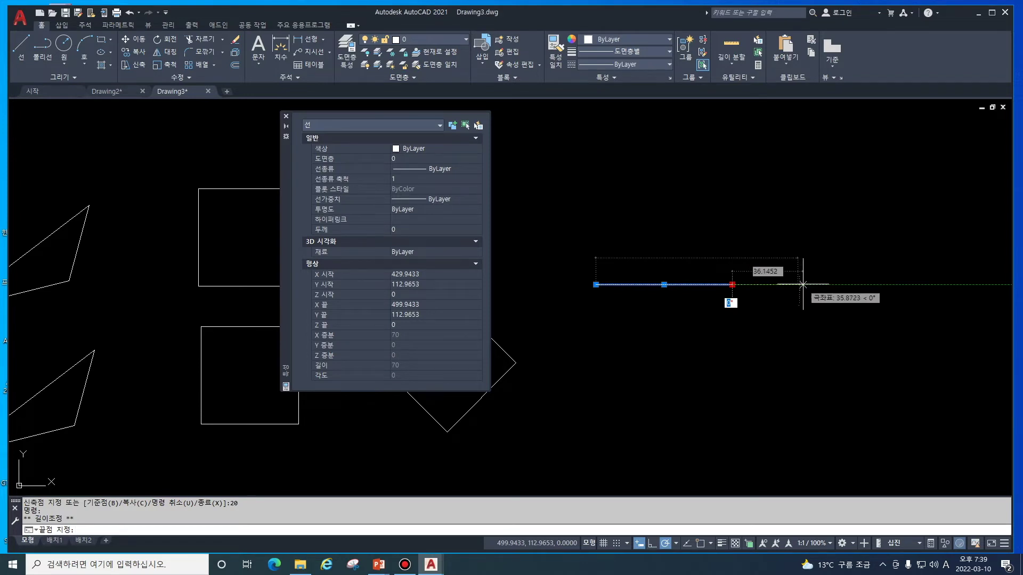
pyautogui.press('Tab')
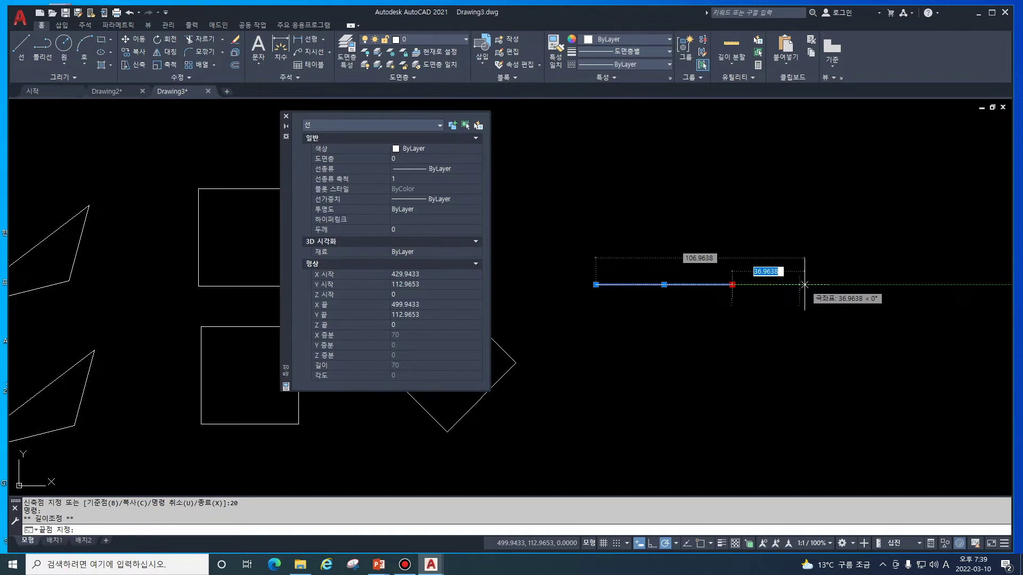
pyautogui.write('20')
pyautogui.press('Return')
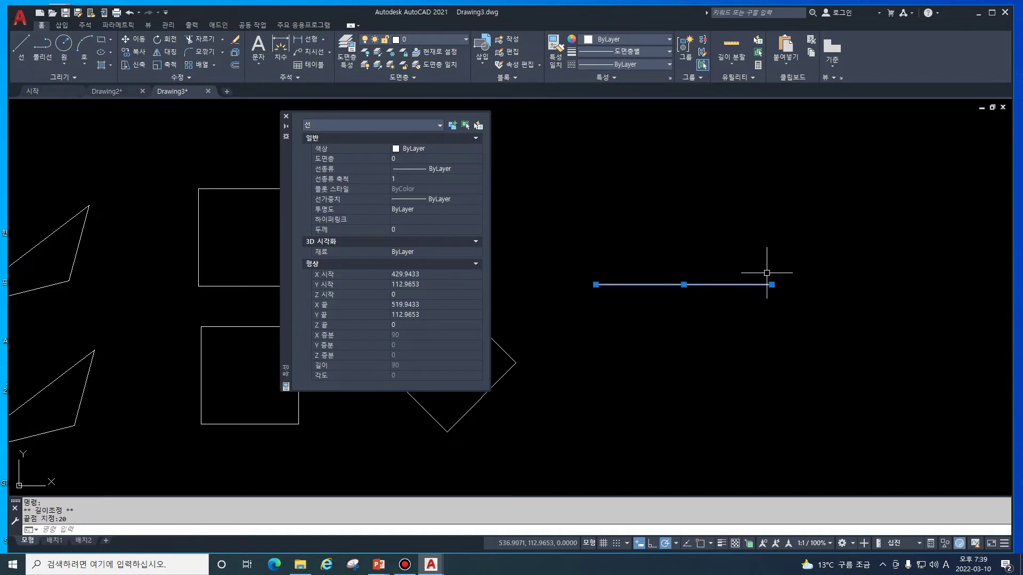
pyautogui.moveTo(772, 285)
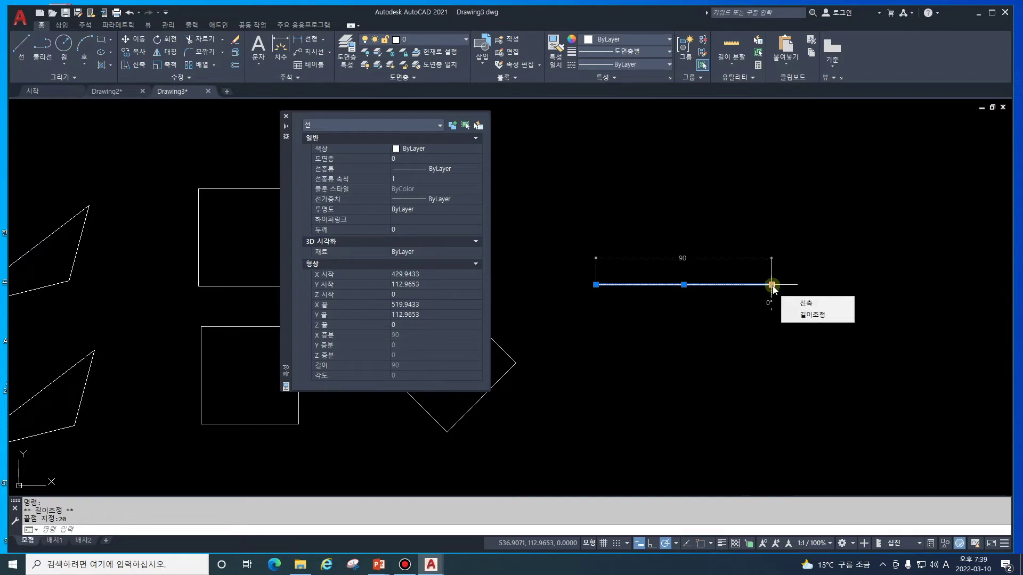
# Set the horizontal line's total length to 60, ending at X 489.9433
pyautogui.click(807, 315)
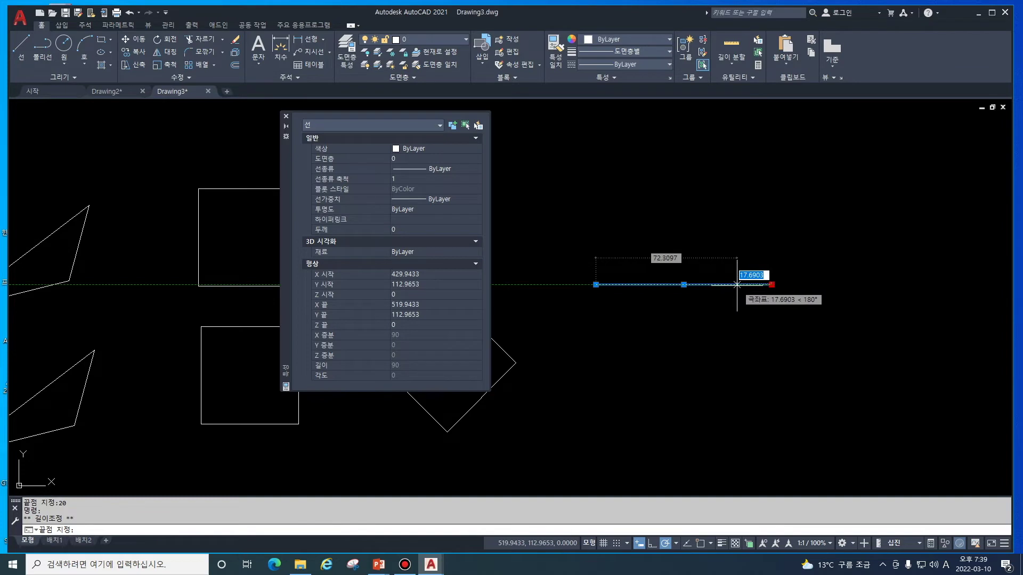
pyautogui.press('Tab')
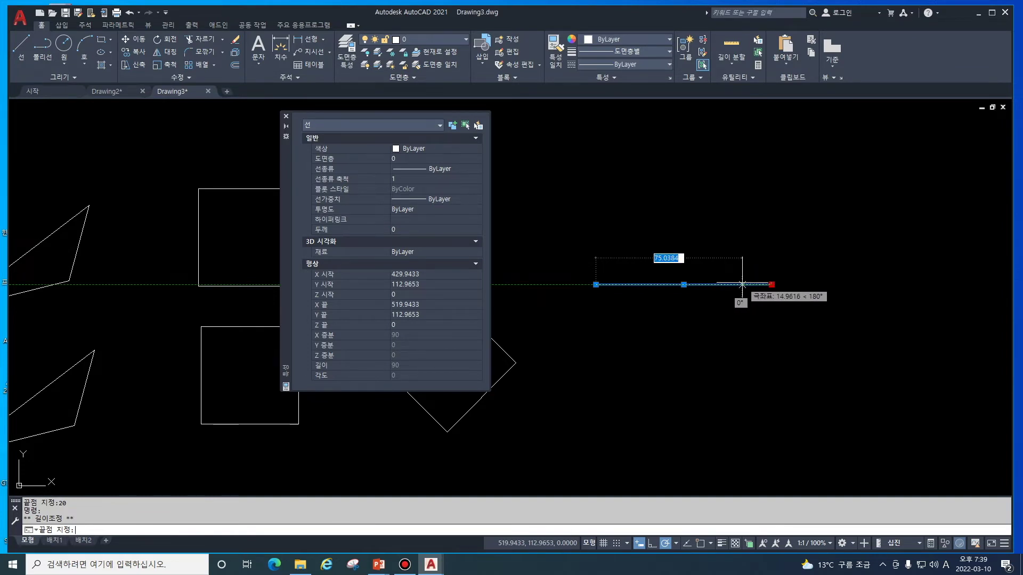
pyautogui.write('60')
pyautogui.press('Return')
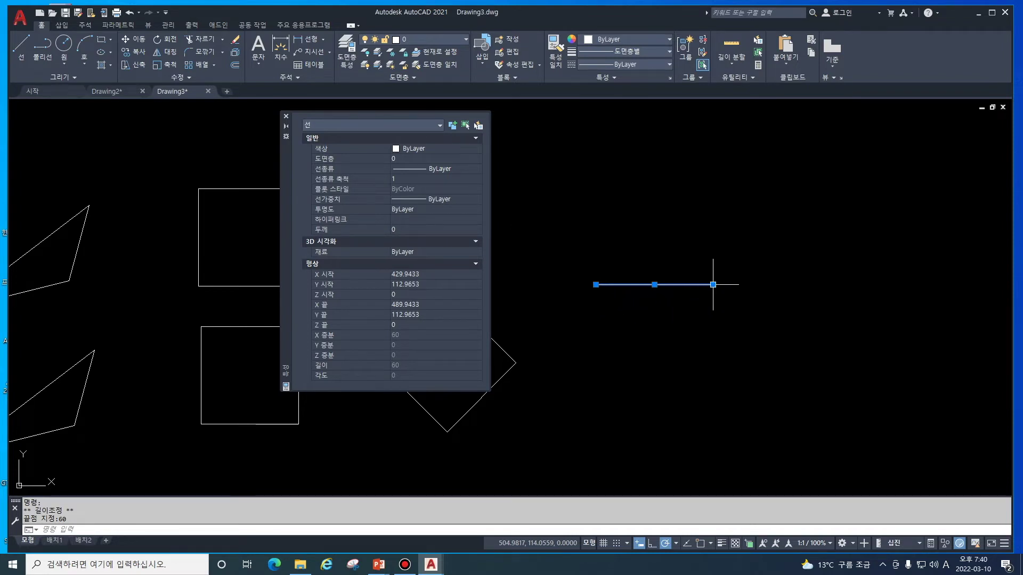
pyautogui.moveTo(711, 285)
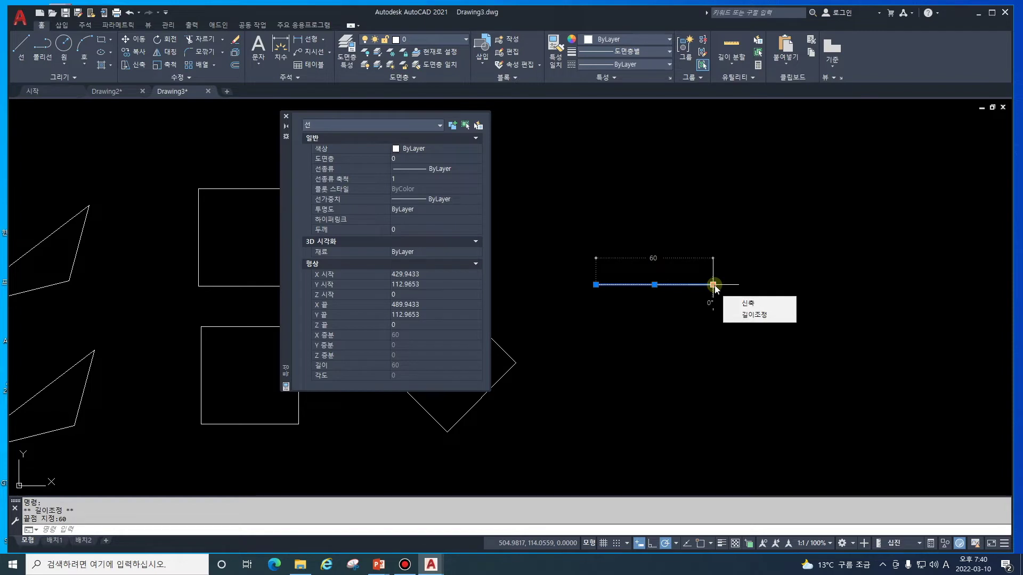
pyautogui.click(713, 284)
pyautogui.press('Escape')
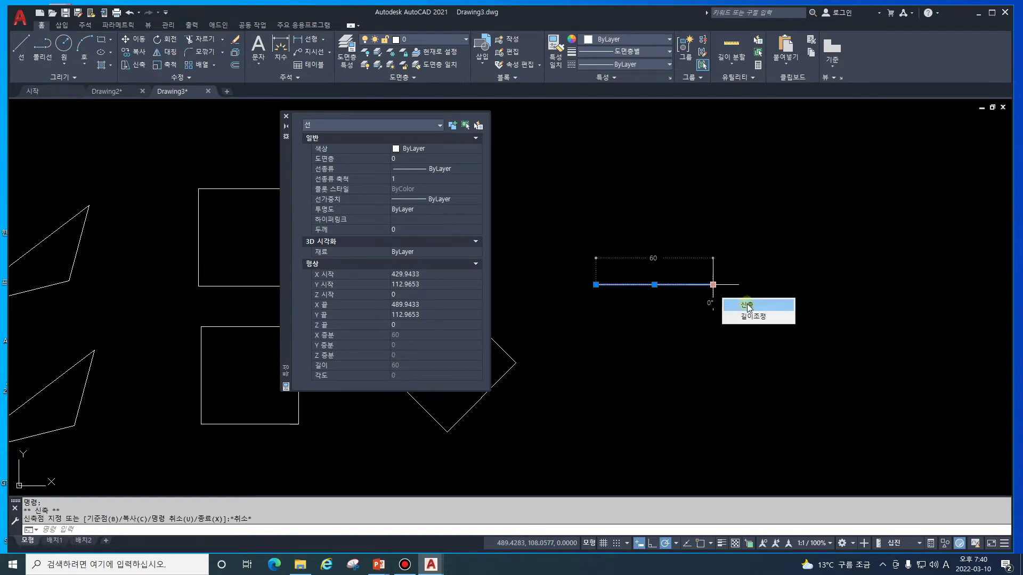
# Stretch the line's end so it runs 70 units at 45°
pyautogui.click(748, 307)
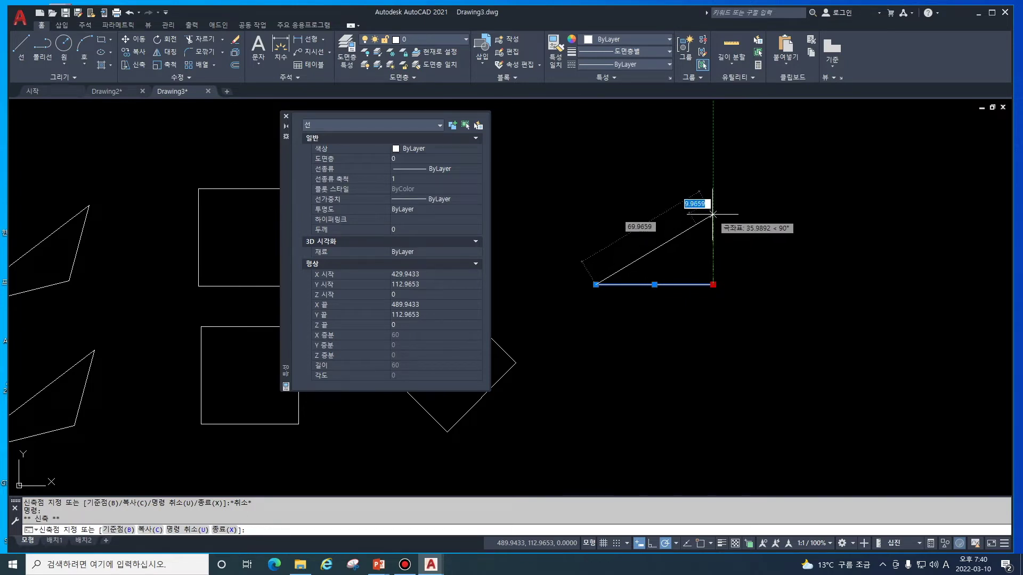
pyautogui.press('Tab')
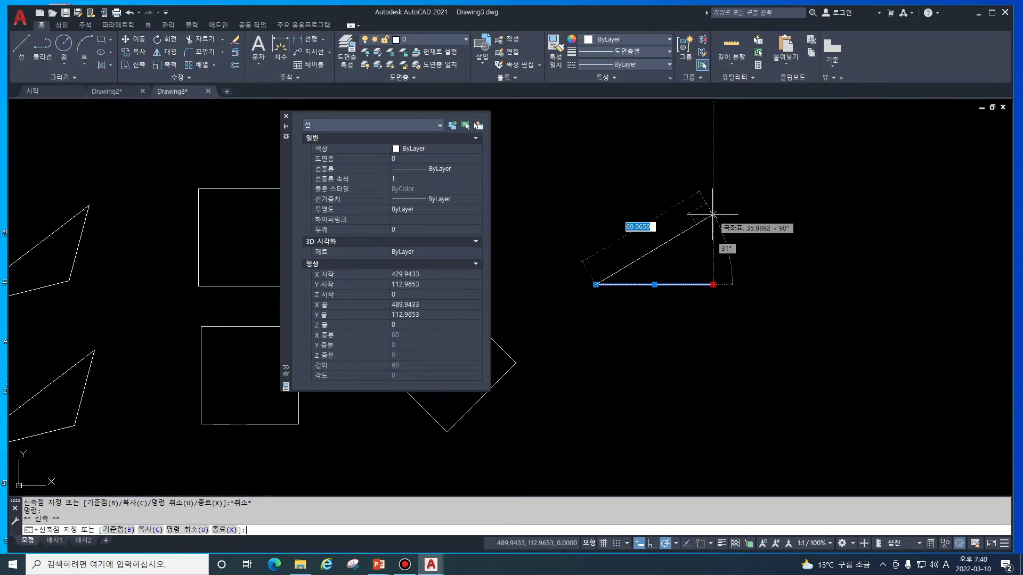
pyautogui.write('70')
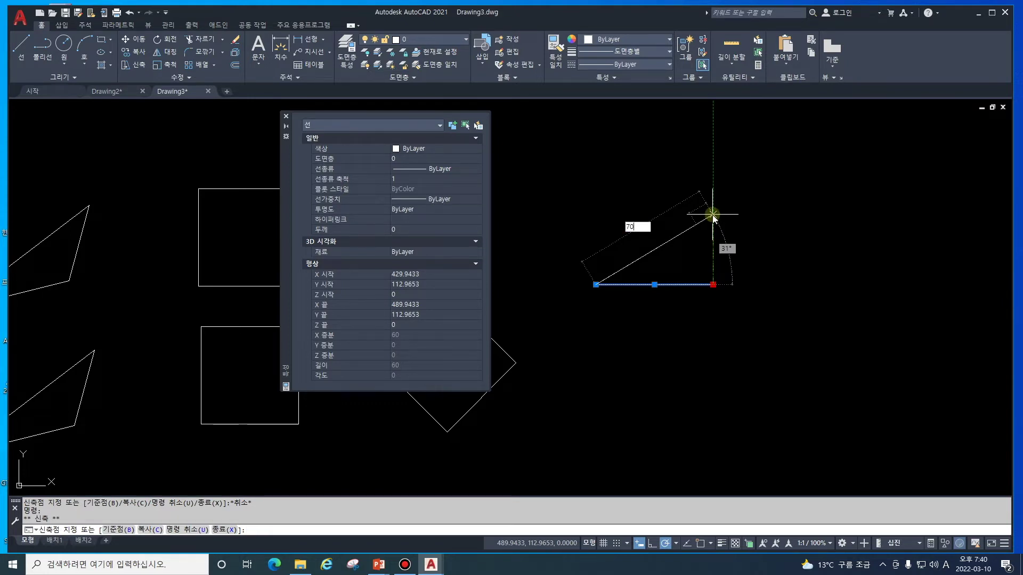
pyautogui.press('Tab')
pyautogui.write('45')
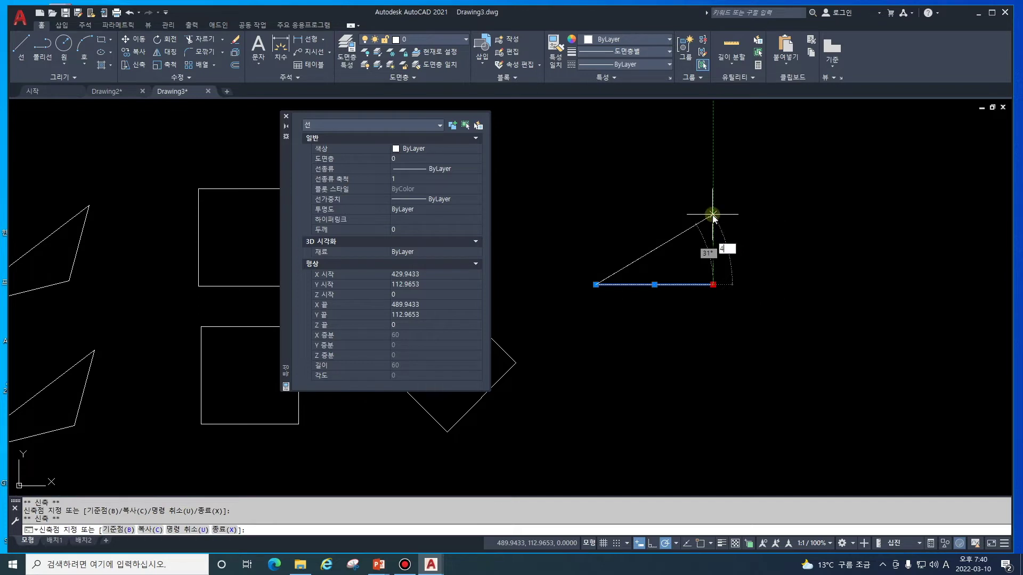
pyautogui.press('Return')
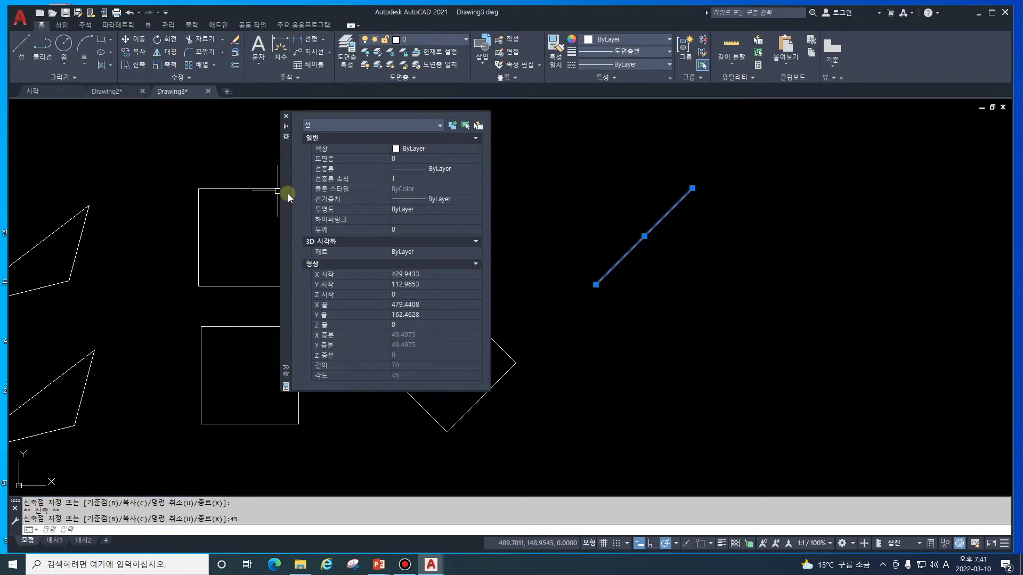
# Close the Properties palette and deselect the 70-unit 45° line
pyautogui.hotkey('ctrl', '1')
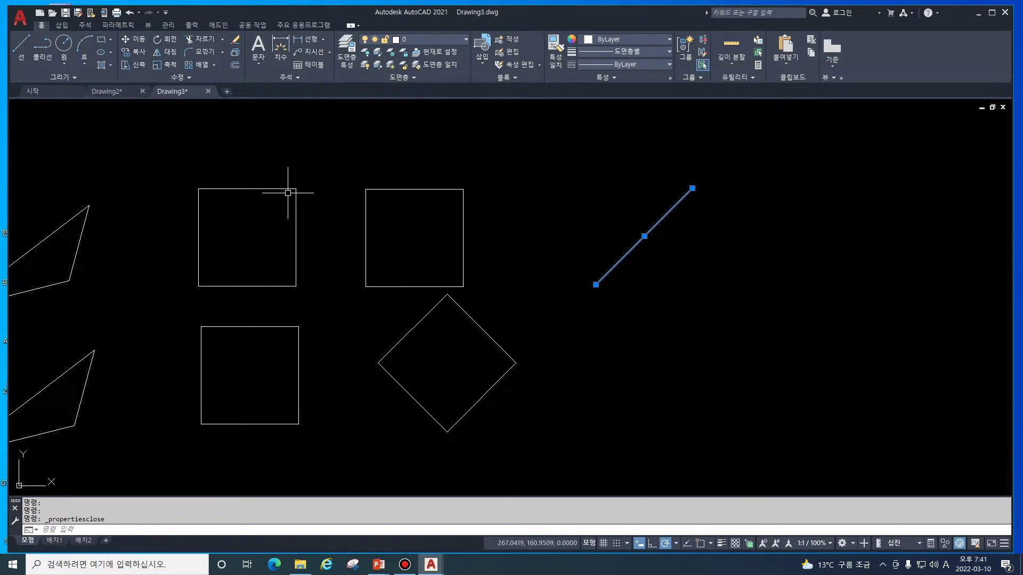
pyautogui.hotkey('ctrl', '1')
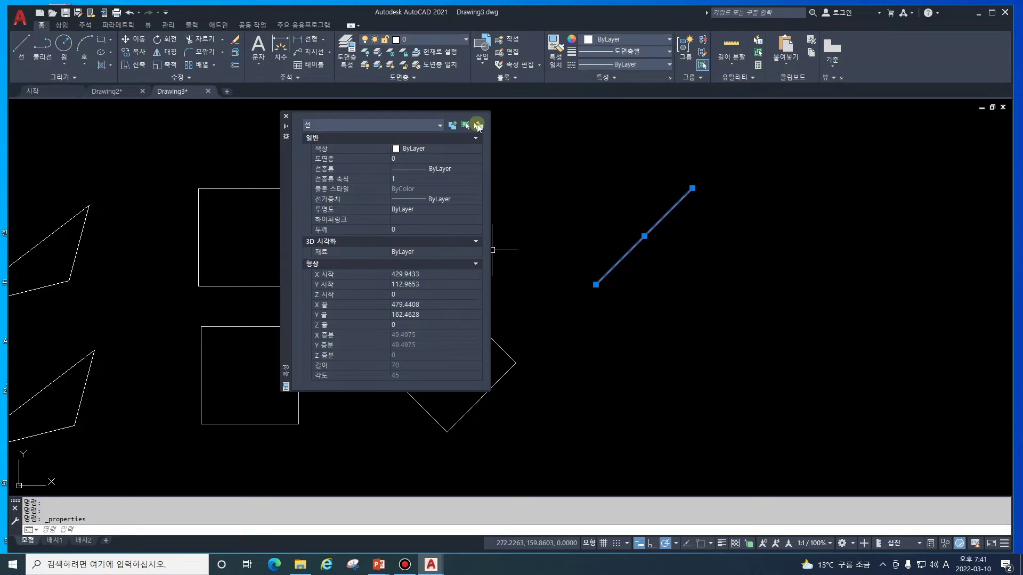
pyautogui.moveTo(297, 251); pyautogui.dragTo(187, 257)
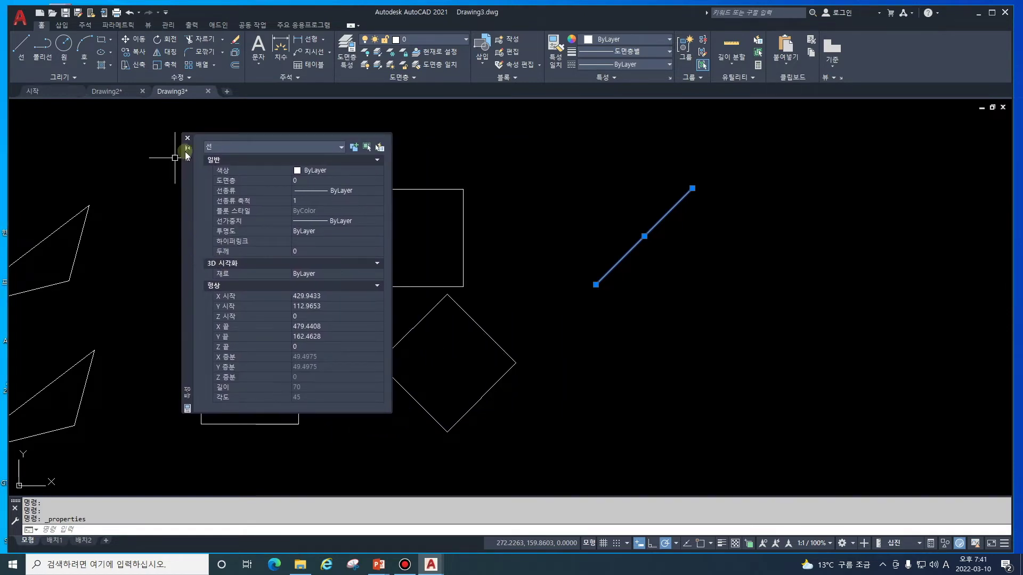
pyautogui.click(188, 138)
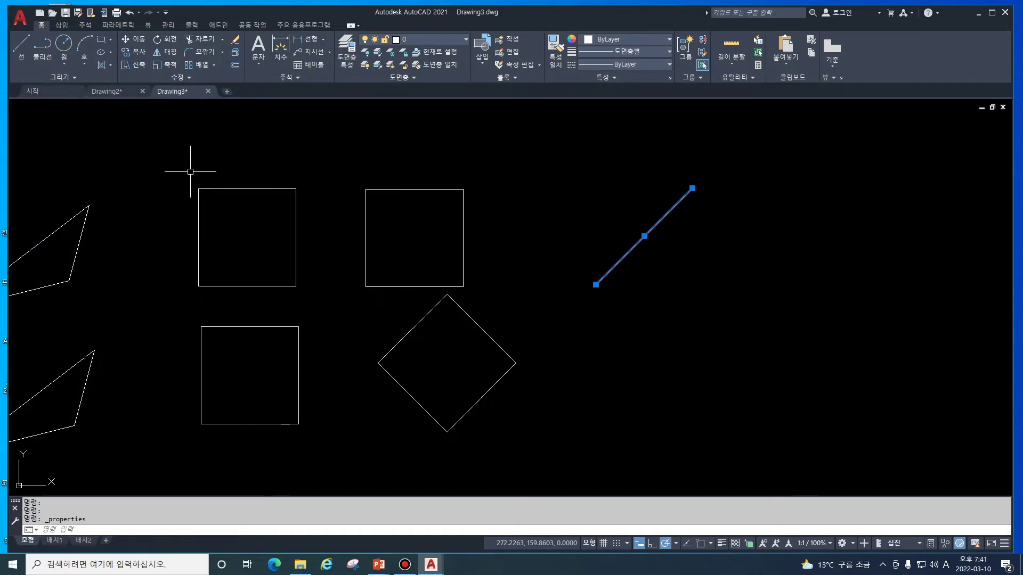
pyautogui.hotkey('ctrl', '1')
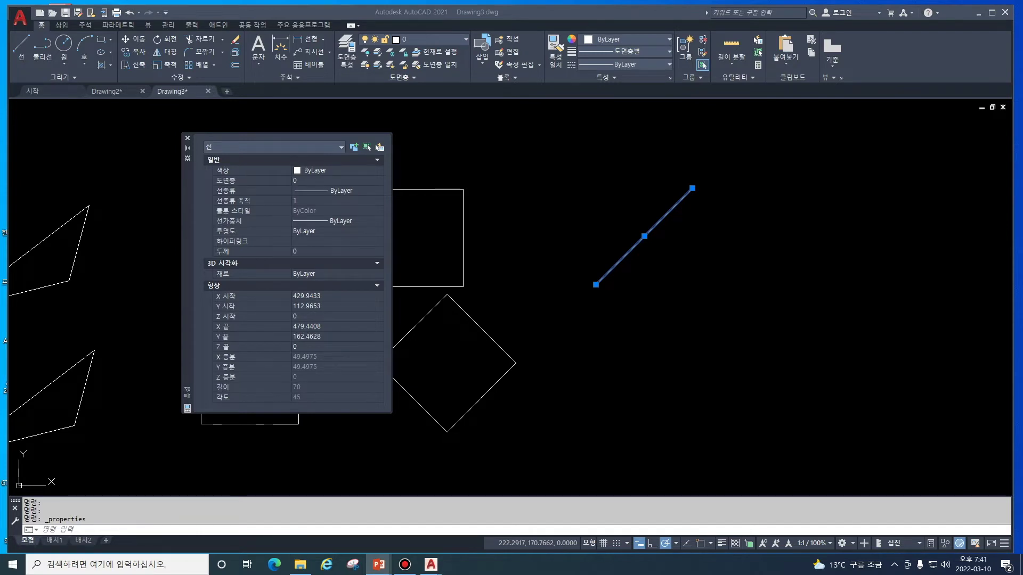
pyautogui.click(188, 139)
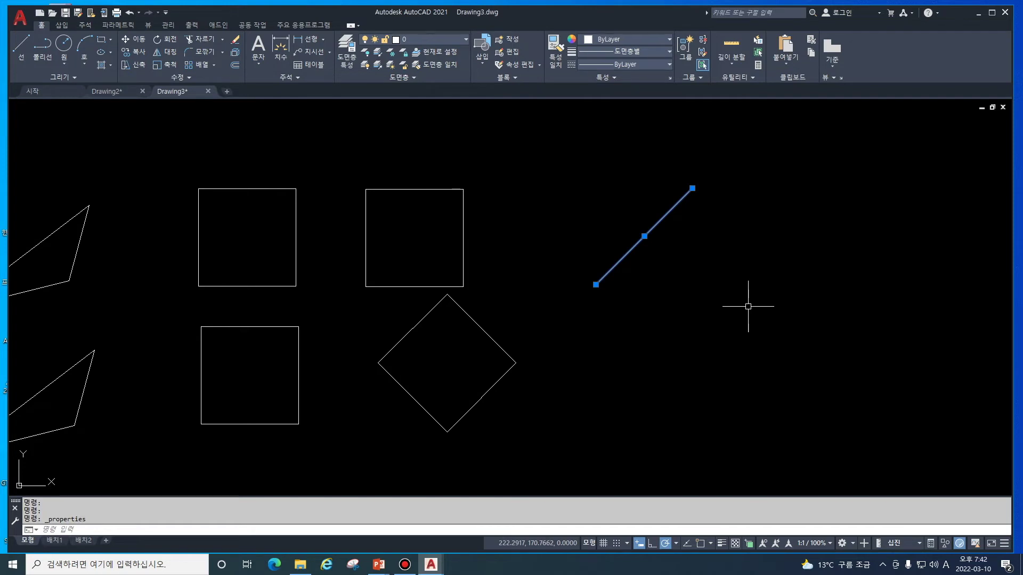
pyautogui.press('Escape')
pyautogui.press('Escape')
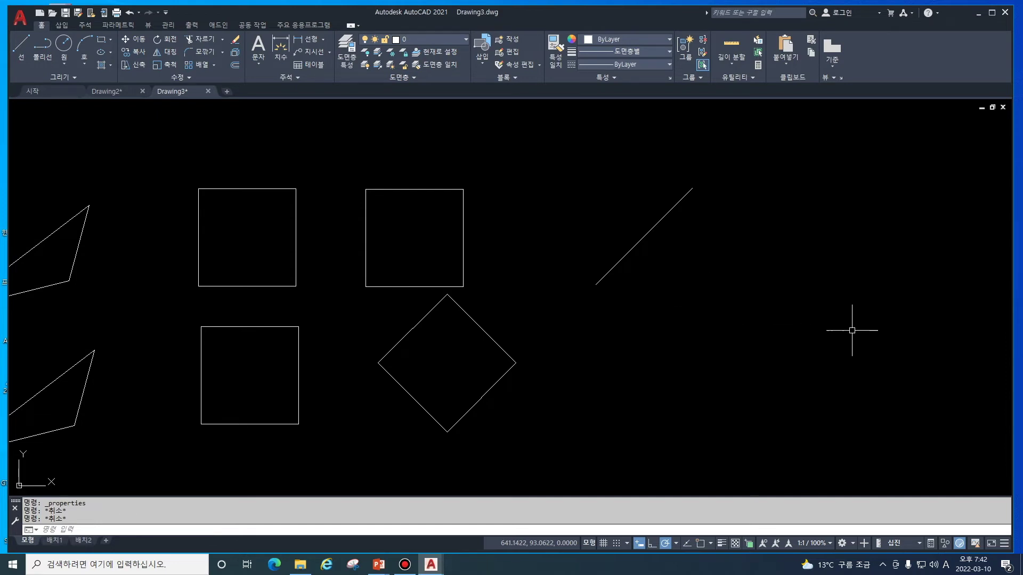
# Set the current lineweight to 0.70 mm in the LW settings dialog
pyautogui.write('L')
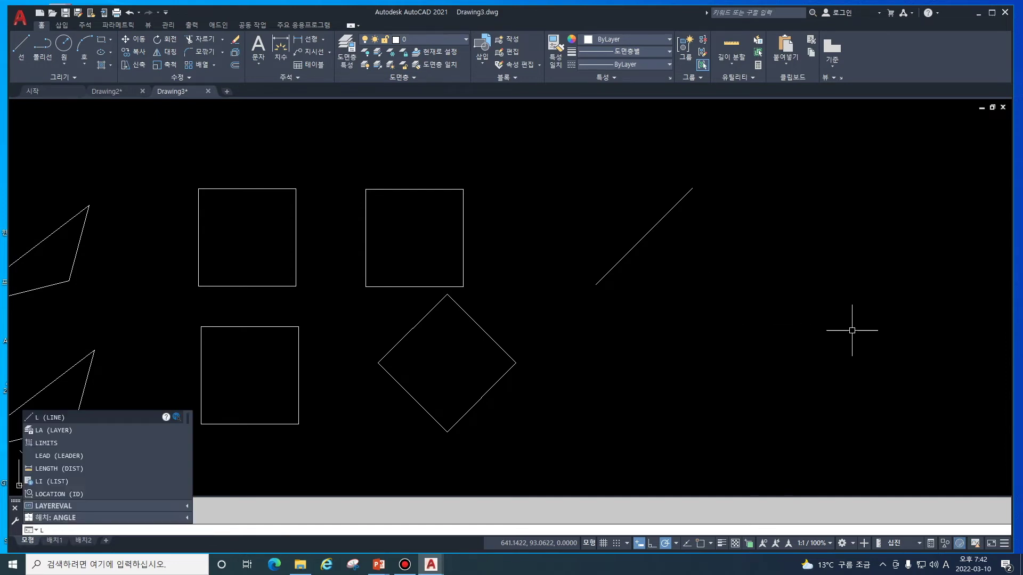
pyautogui.write('W')
pyautogui.press('Return')
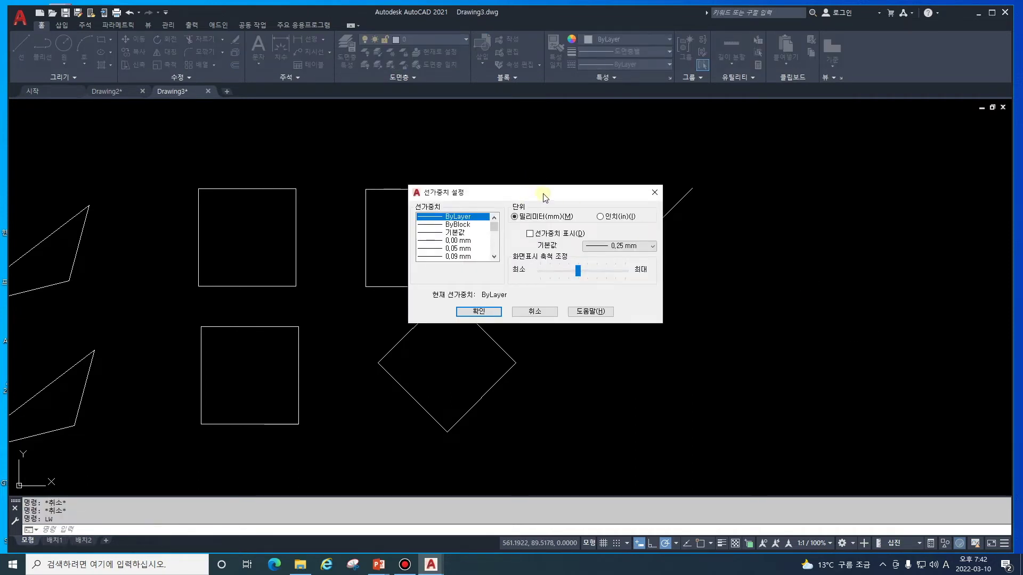
pyautogui.moveTo(540, 198); pyautogui.dragTo(652, 187)
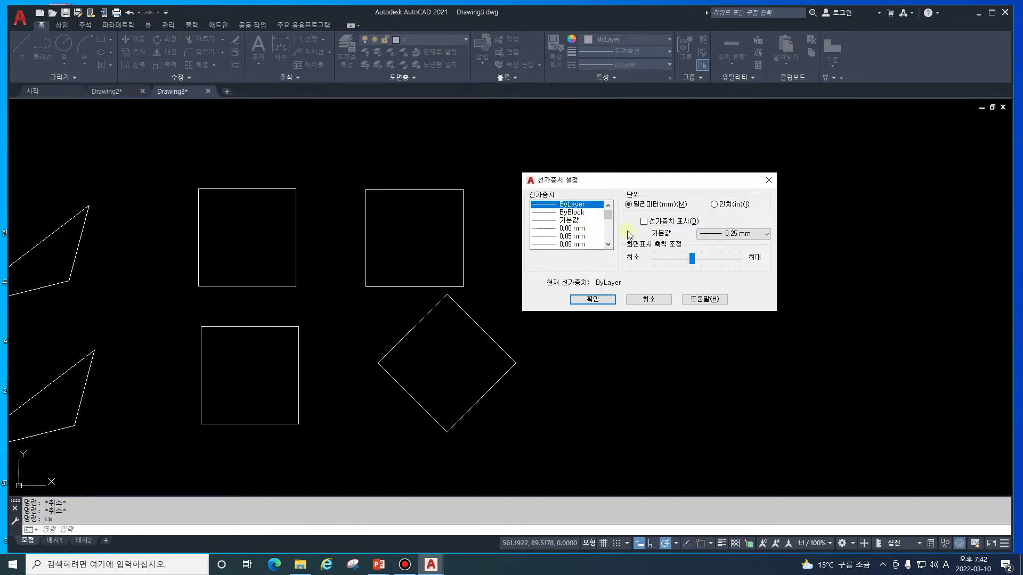
pyautogui.click(608, 245)
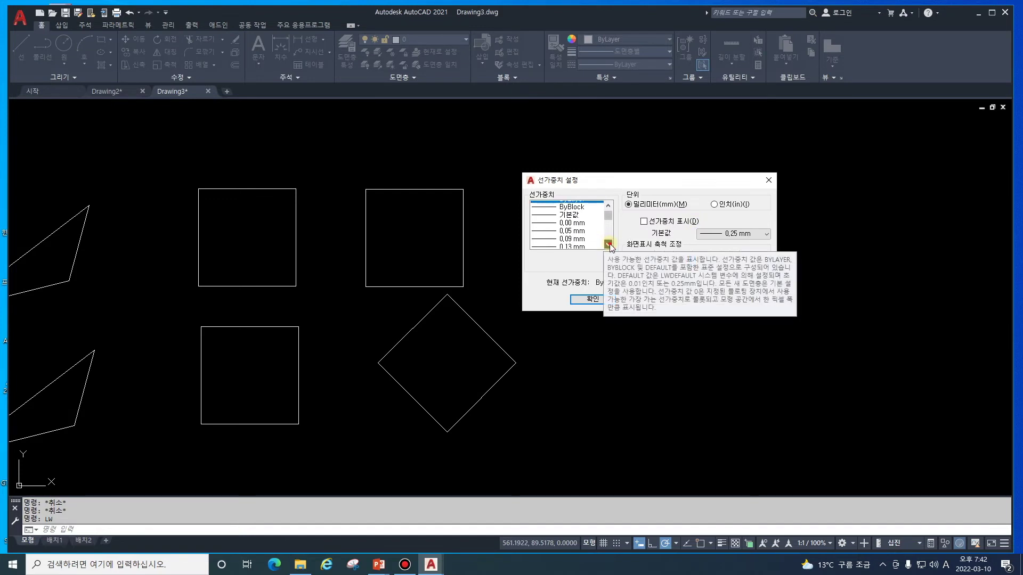
pyautogui.click(608, 245)
pyautogui.click(607, 245)
pyautogui.click(608, 245)
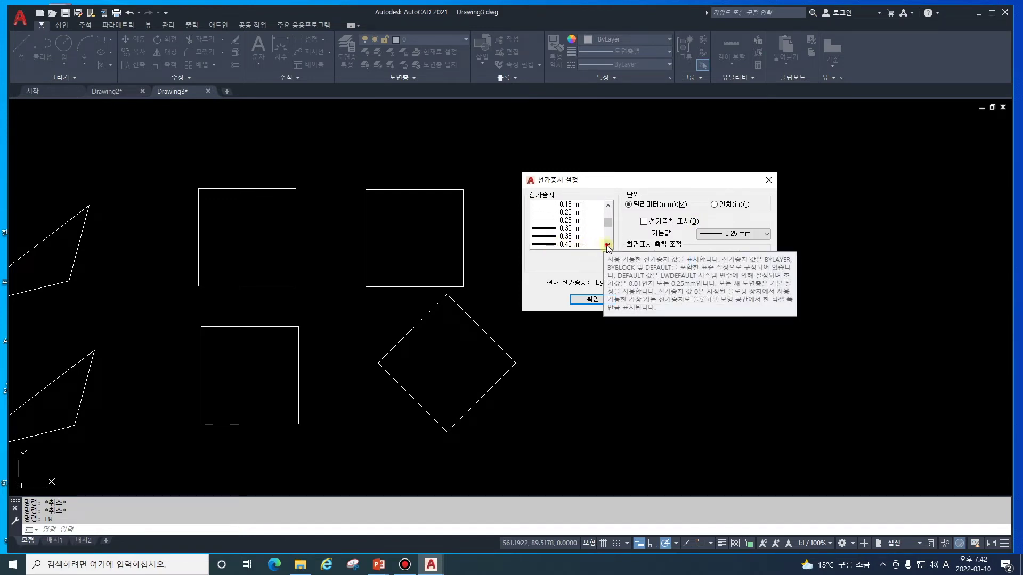
pyautogui.click(608, 244)
pyautogui.click(608, 245)
pyautogui.click(608, 245)
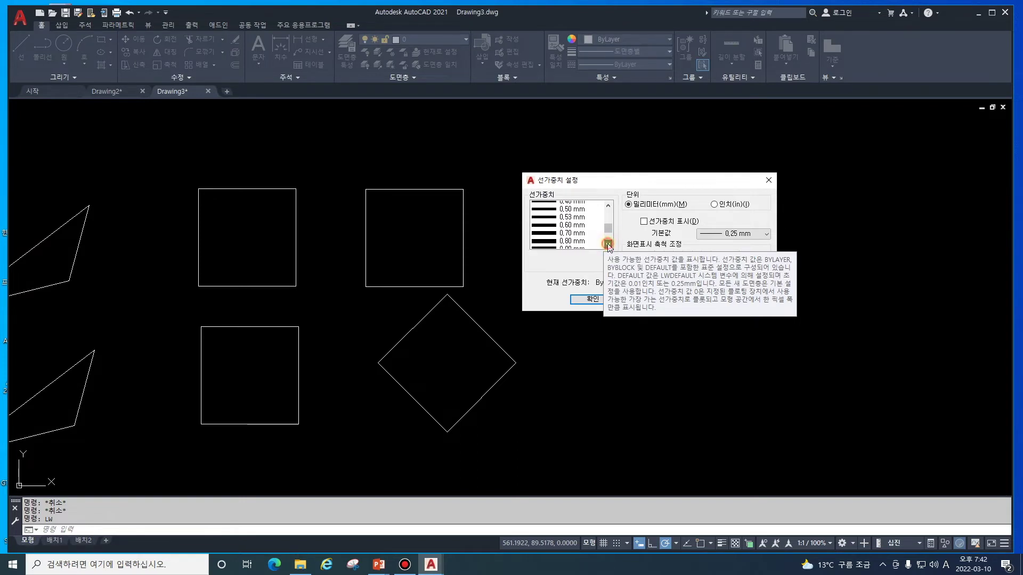
pyautogui.click(601, 229)
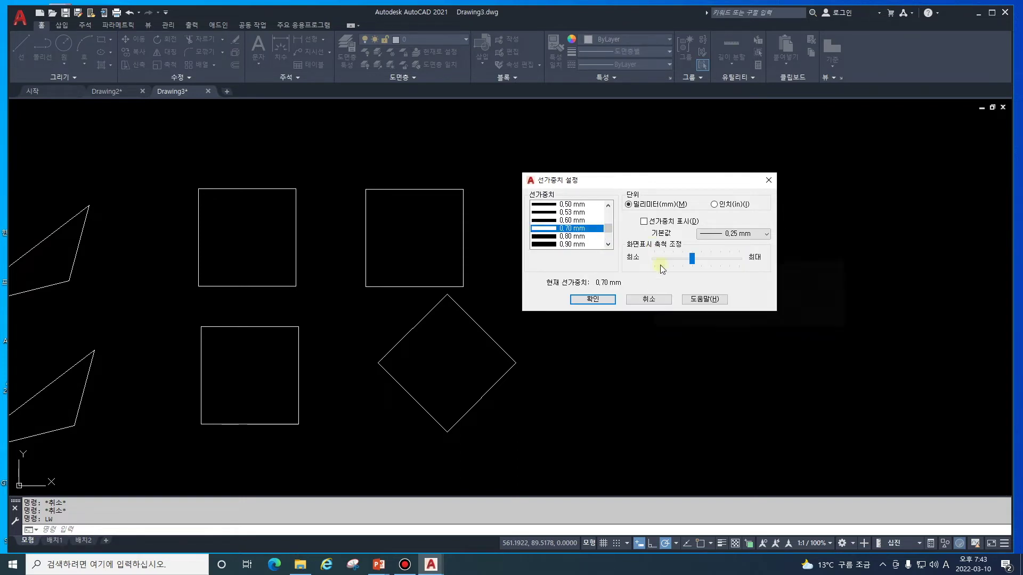
pyautogui.click(595, 299)
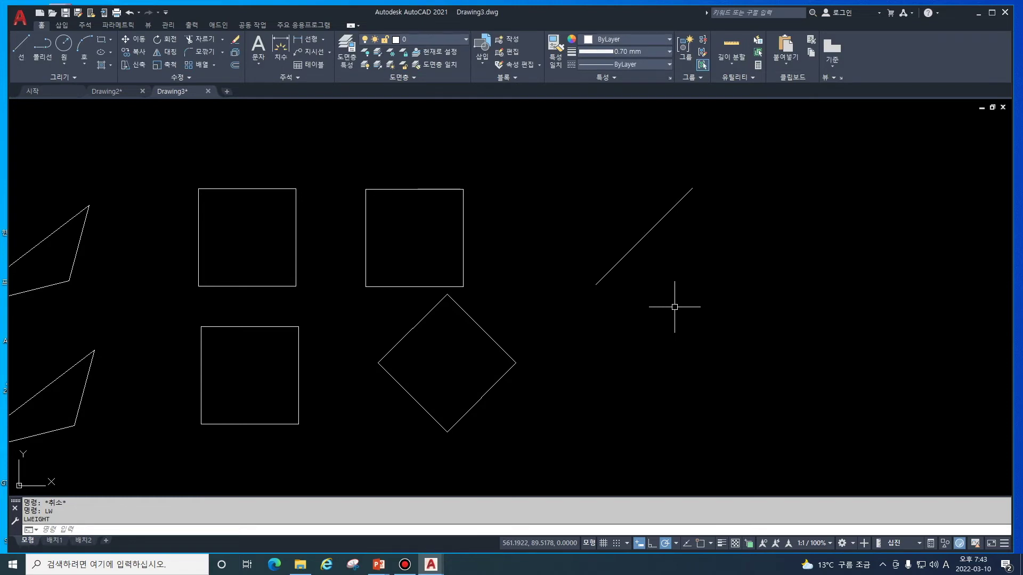
# Draw a 0.70 mm horizontal line right of the diamond and toggle lineweight display
pyautogui.write('l')
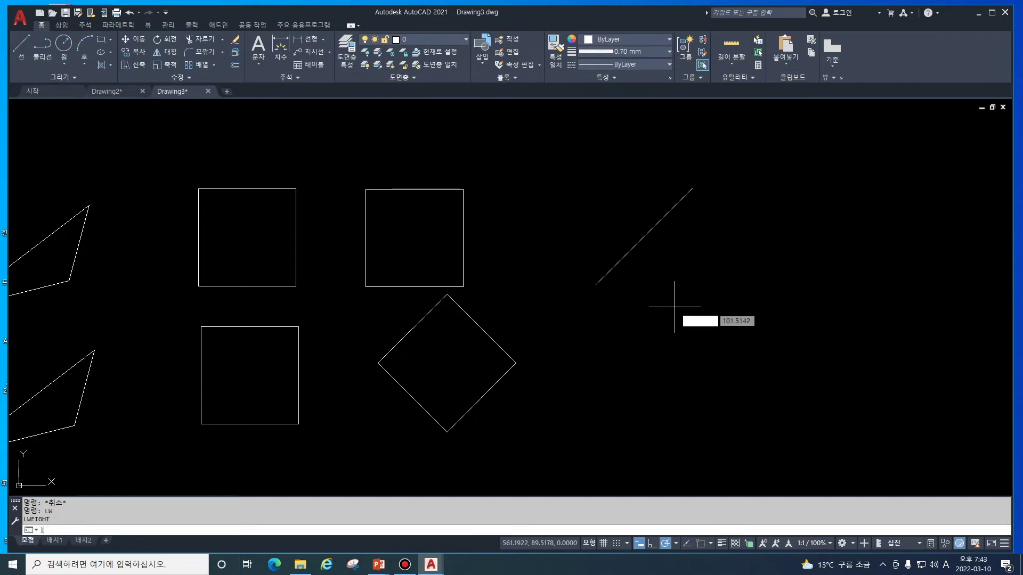
pyautogui.press('Return')
pyautogui.click(602, 336)
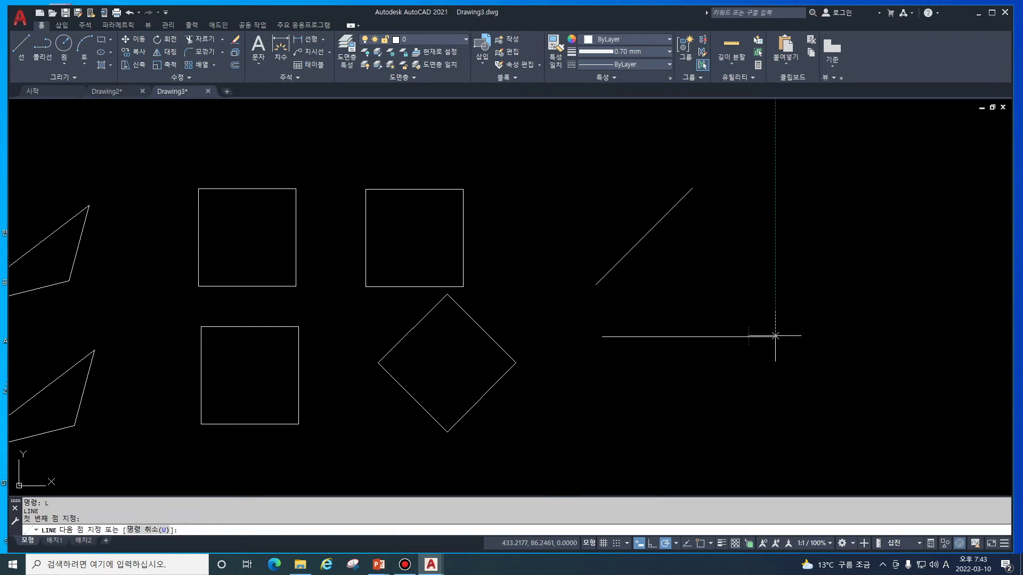
pyautogui.click(775, 336)
pyautogui.press('Return')
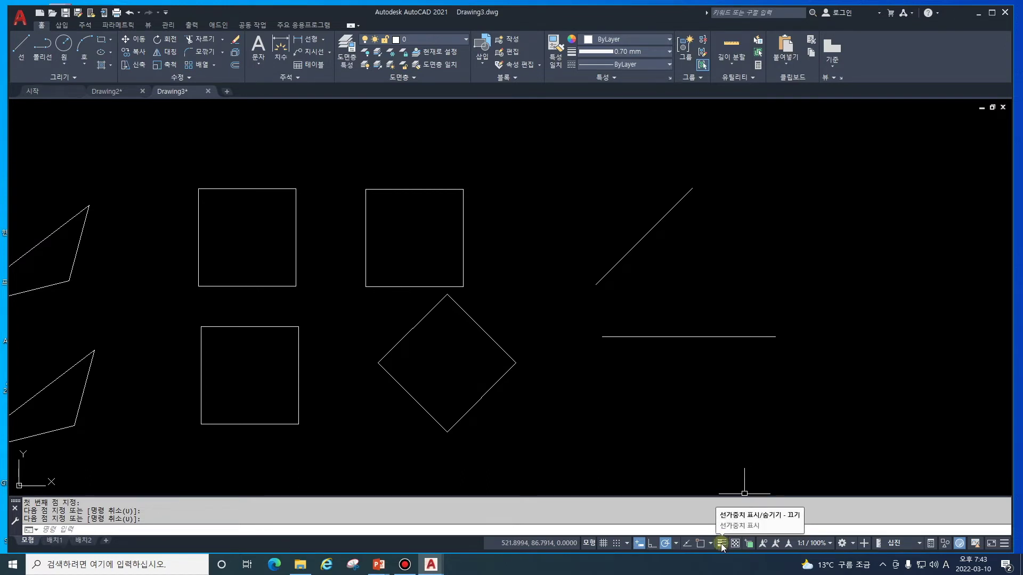
pyautogui.click(722, 543)
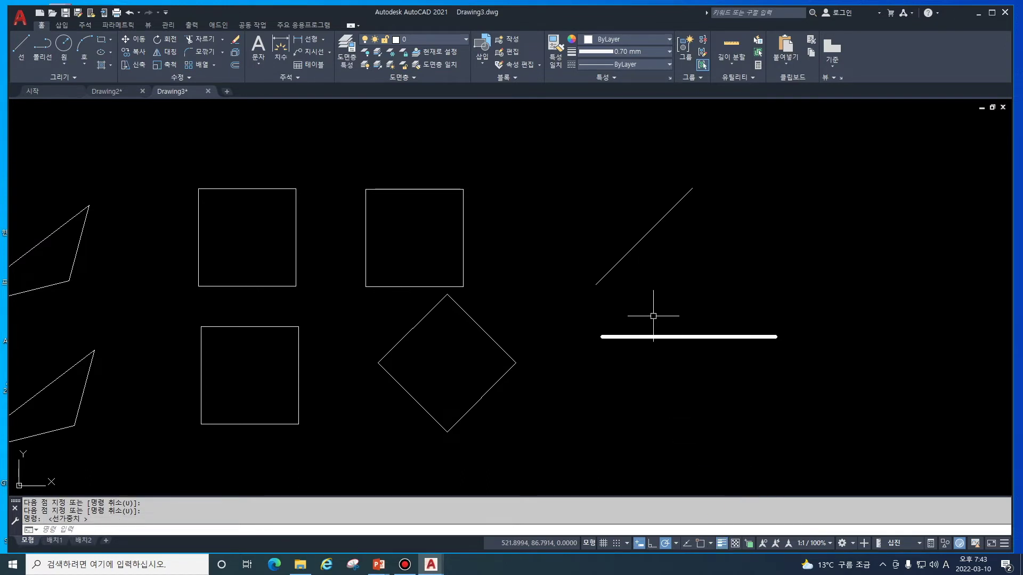
pyautogui.click(722, 543)
pyautogui.click(723, 543)
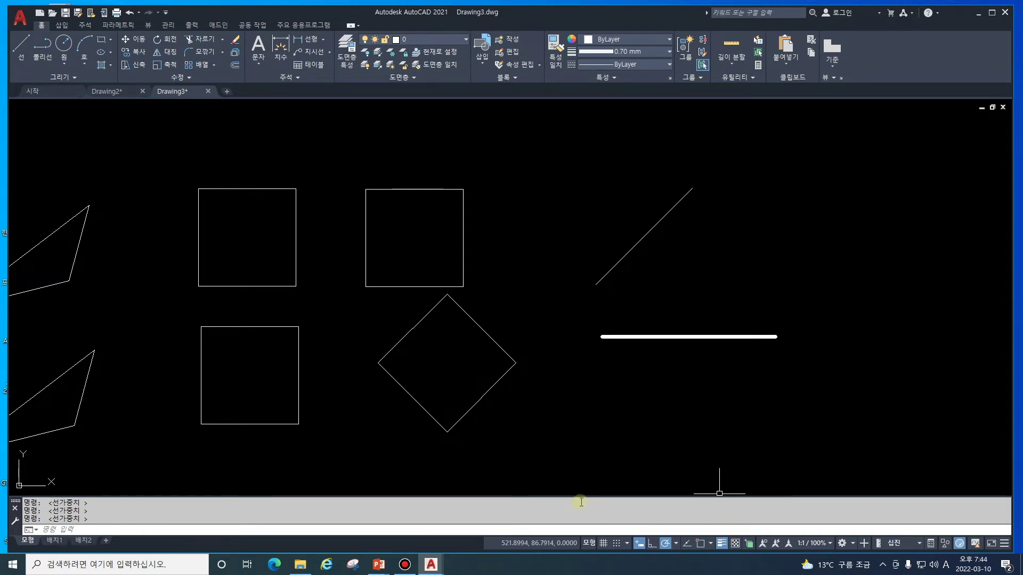
# Give the horizontal line a 0.40 mm lineweight in Properties
pyautogui.hotkey('ctrl', '1')
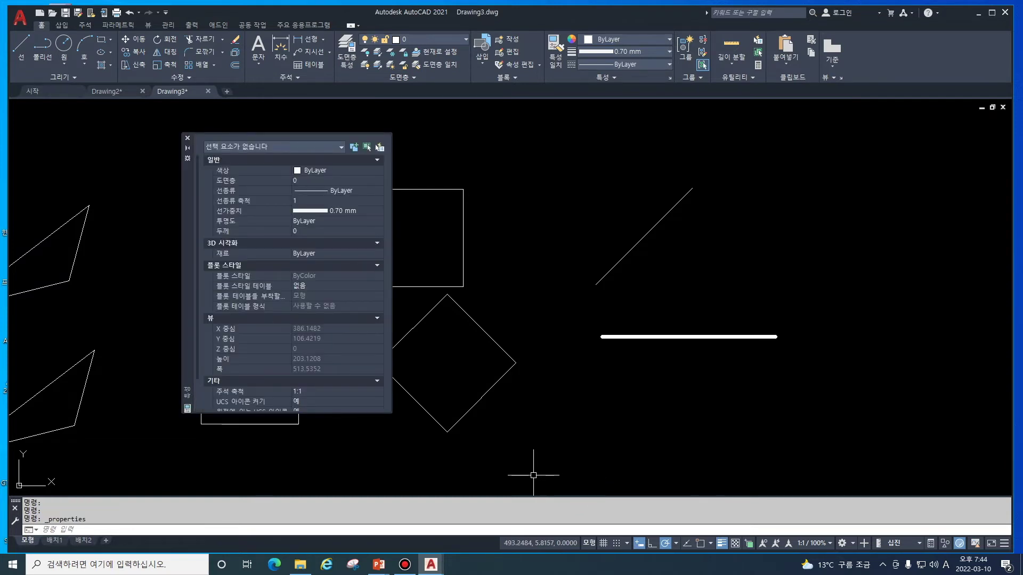
pyautogui.click(689, 337)
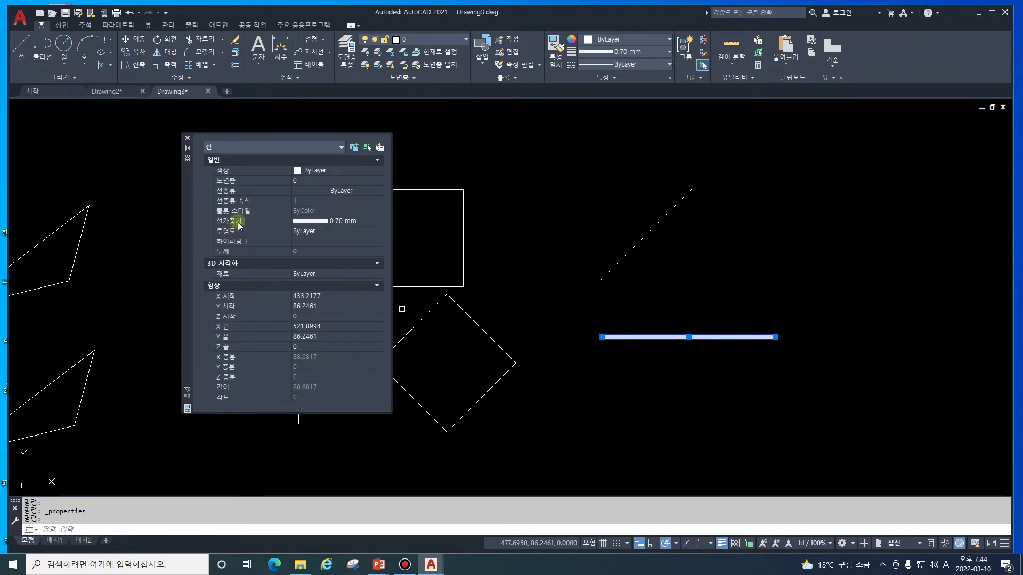
pyautogui.click(359, 222)
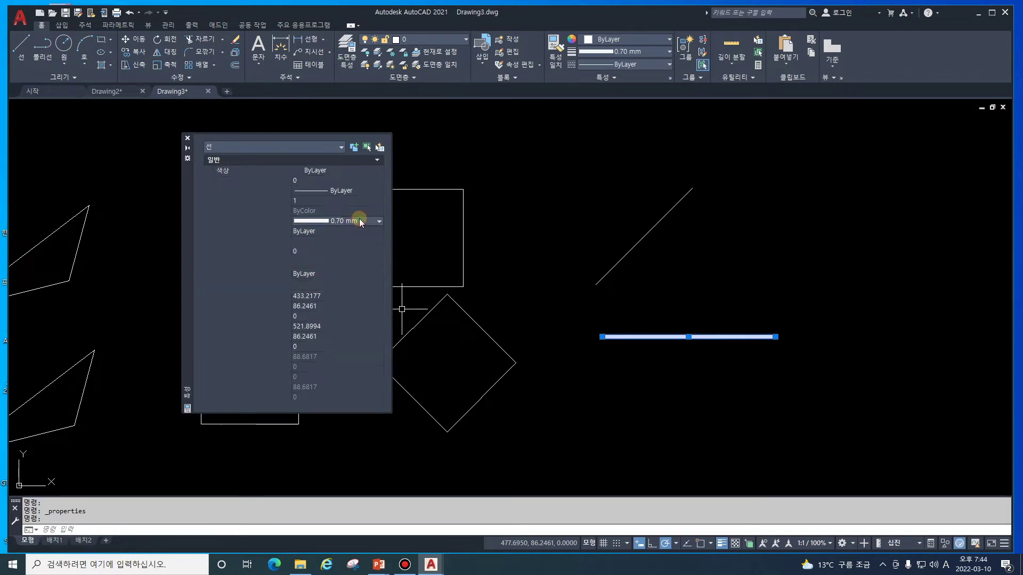
pyautogui.click(378, 221)
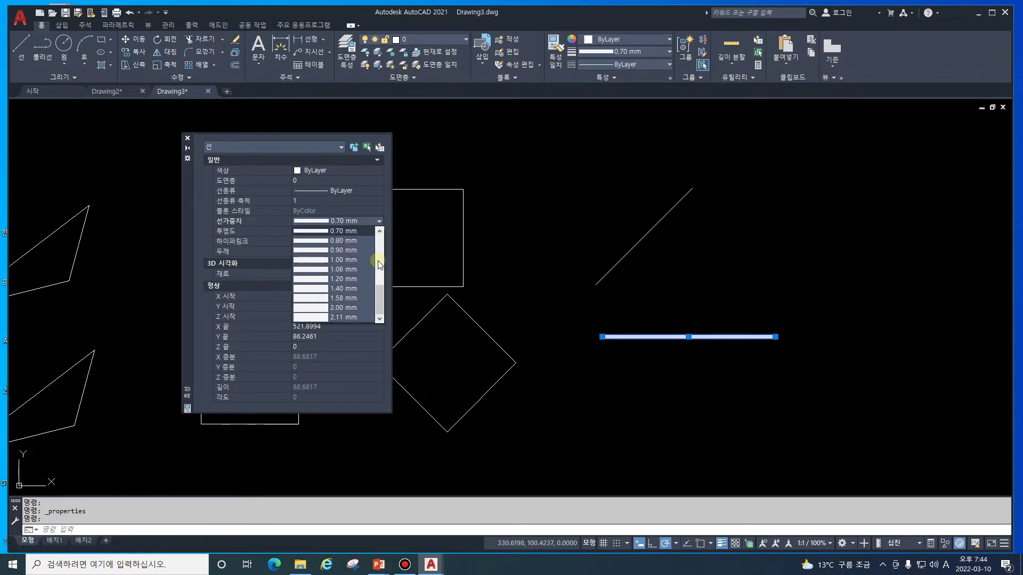
pyautogui.moveTo(377, 289)
pyautogui.mouseDown()
pyautogui.moveTo(379, 258)
pyautogui.moveTo(382, 267)
pyautogui.mouseUp()
pyautogui.click(342, 279)
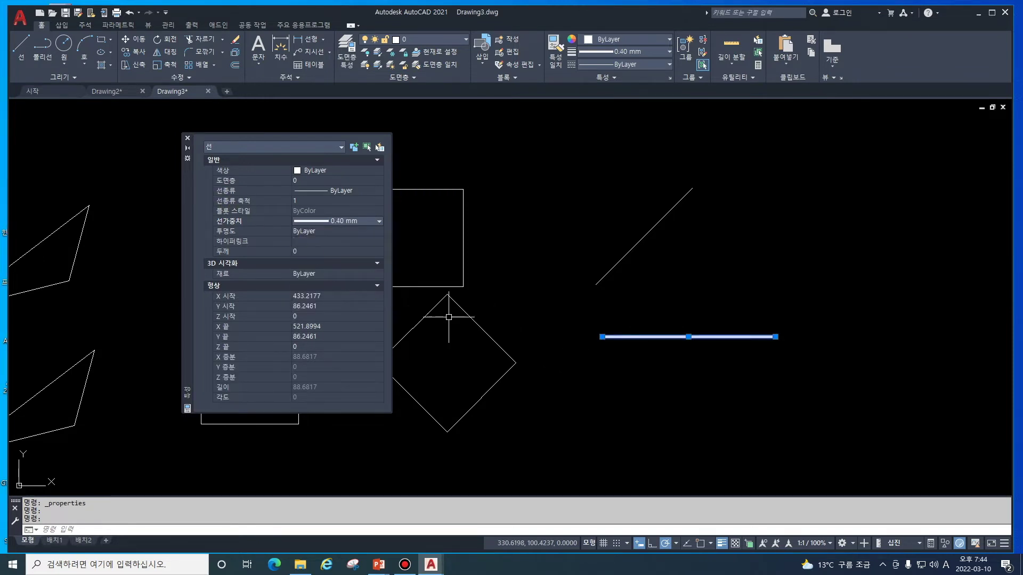
pyautogui.click(650, 386)
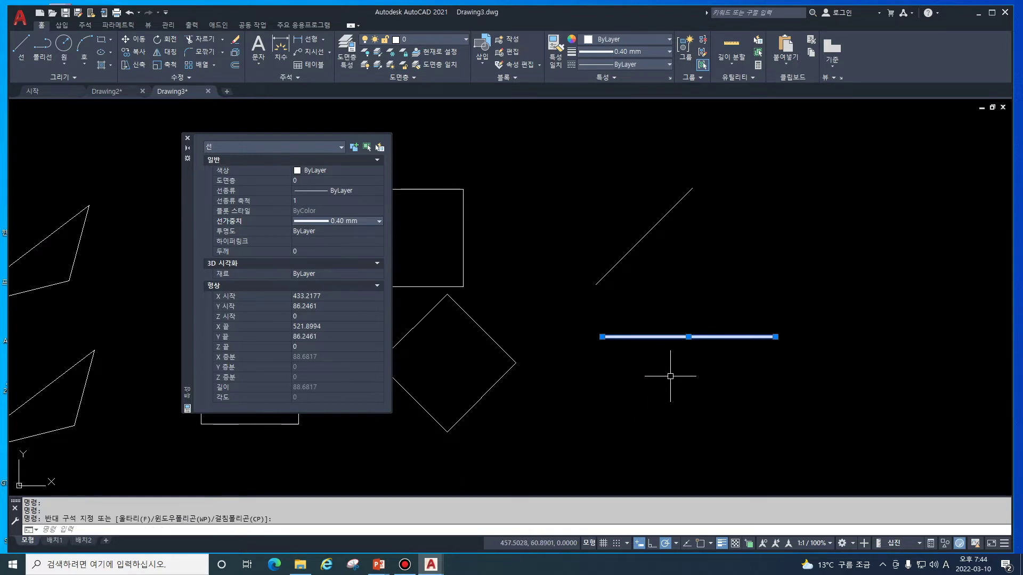
pyautogui.press('Escape')
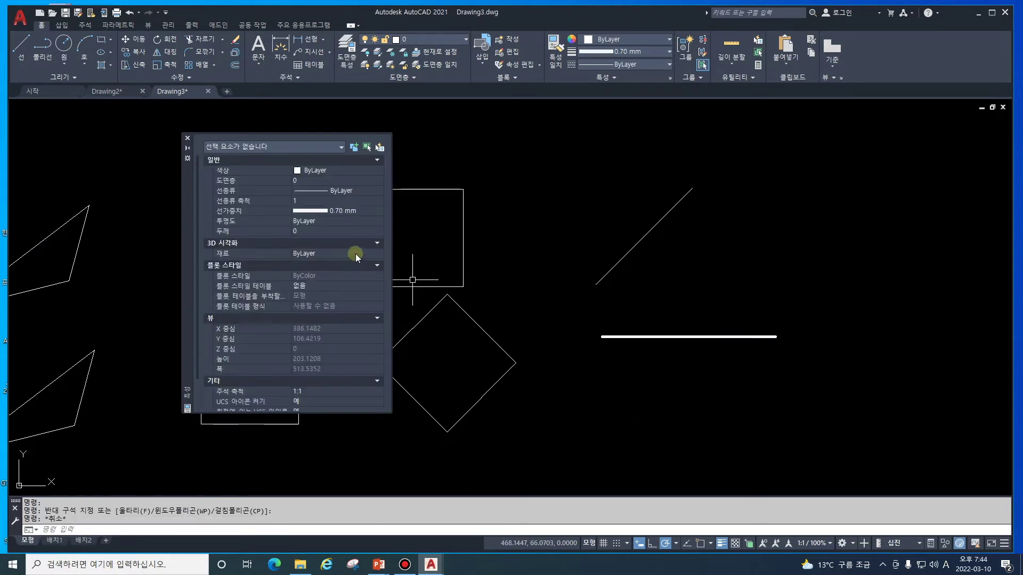
# Make 0.40 mm the default lineweight for new objects
pyautogui.click(367, 210)
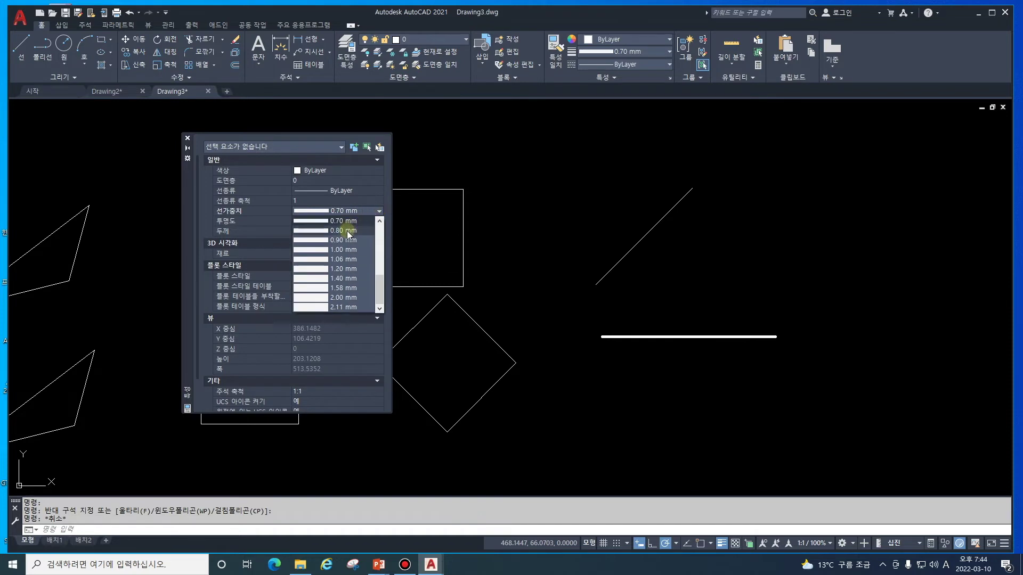
pyautogui.scroll(2, 373, 278)
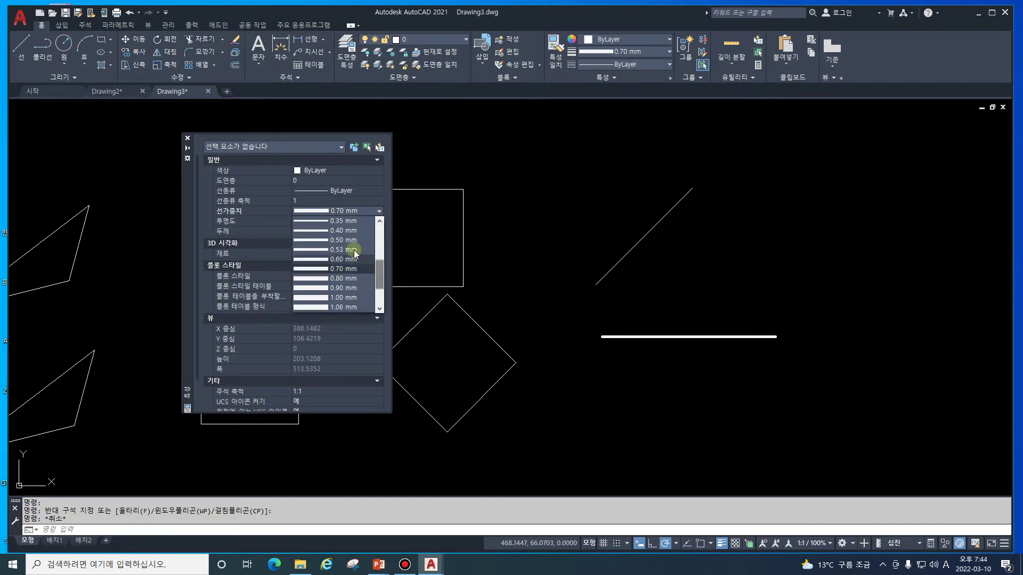
pyautogui.click(354, 237)
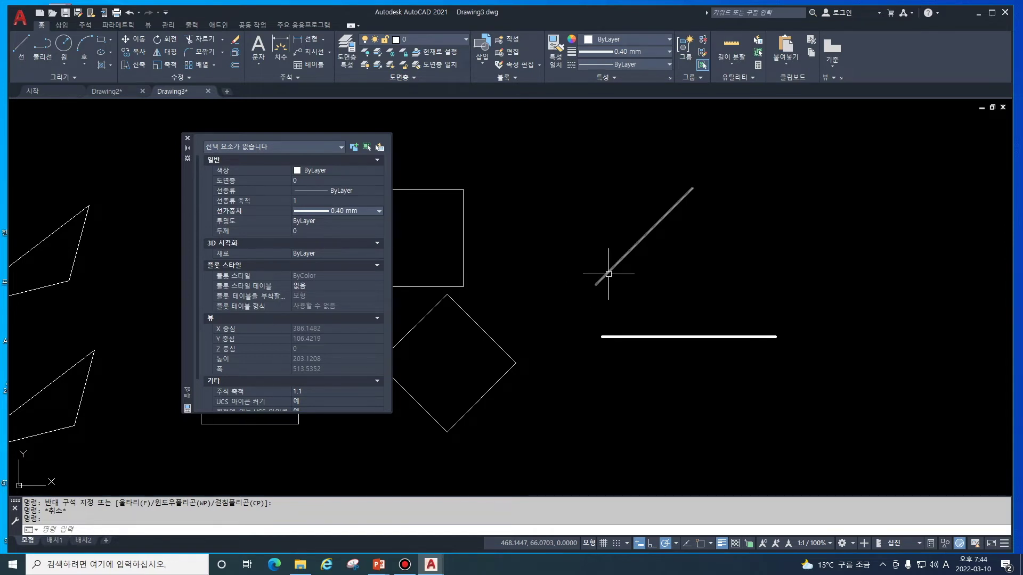
# Give the diagonal line a 0.70 mm lineweight and close the palette
pyautogui.click(605, 275)
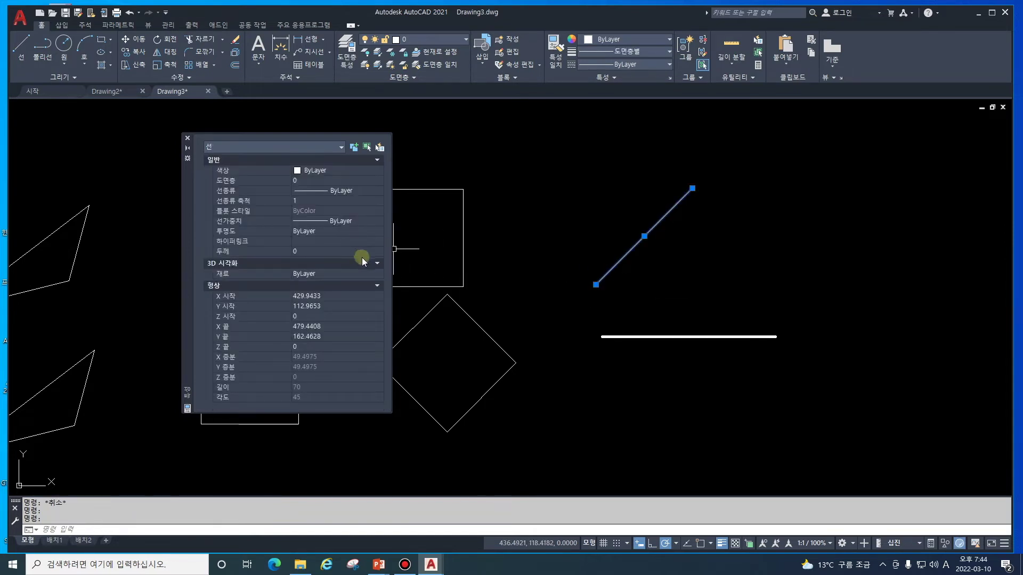
pyautogui.click(372, 222)
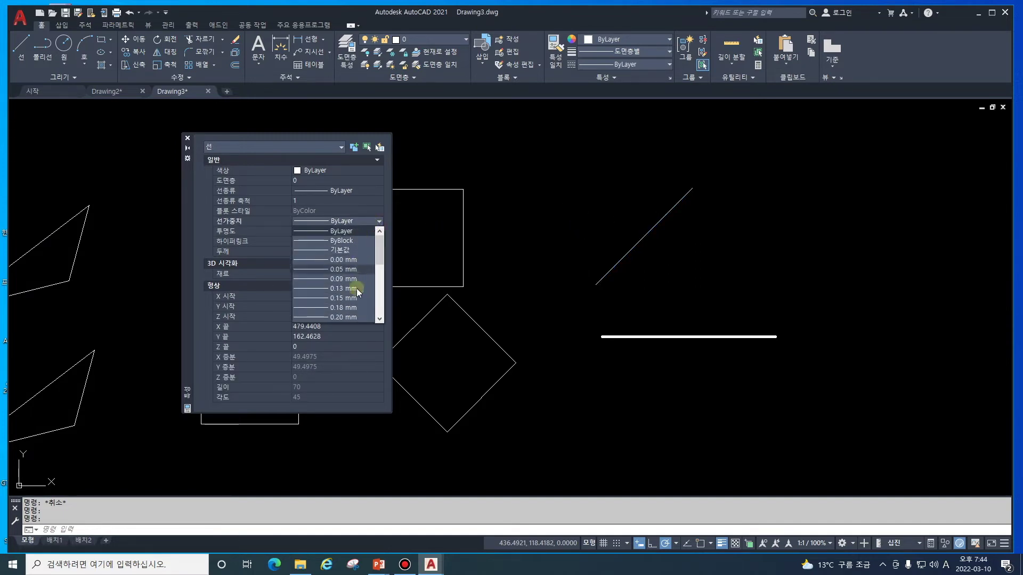
pyautogui.moveTo(379, 246); pyautogui.dragTo(379, 272)
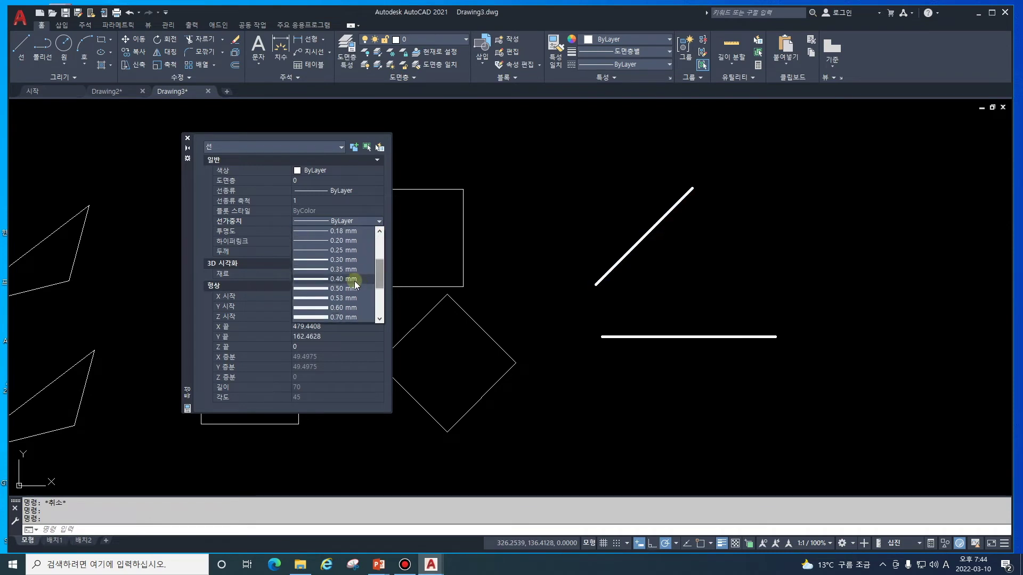
pyautogui.click(352, 317)
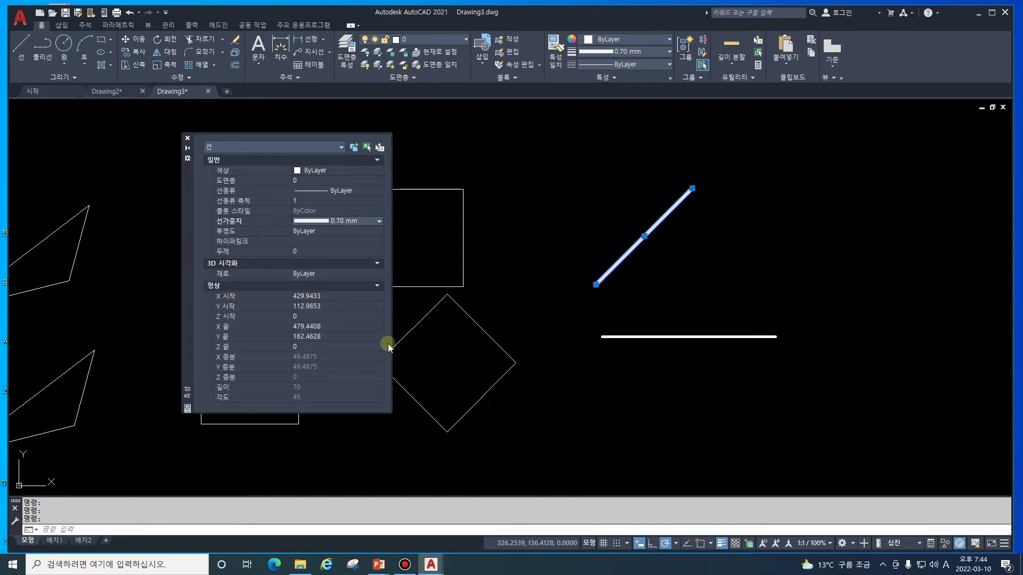
pyautogui.click(572, 400)
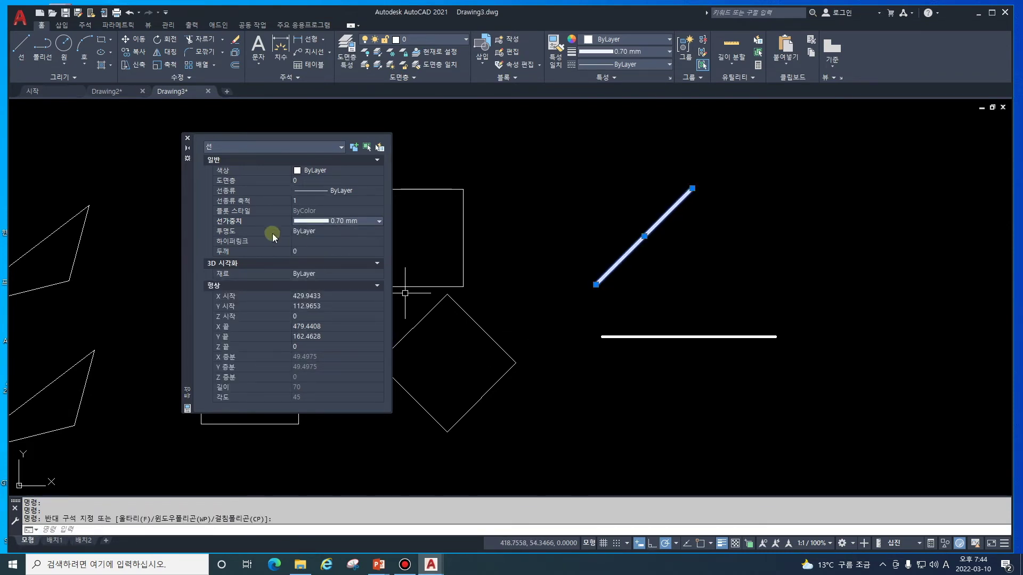
pyautogui.click(187, 137)
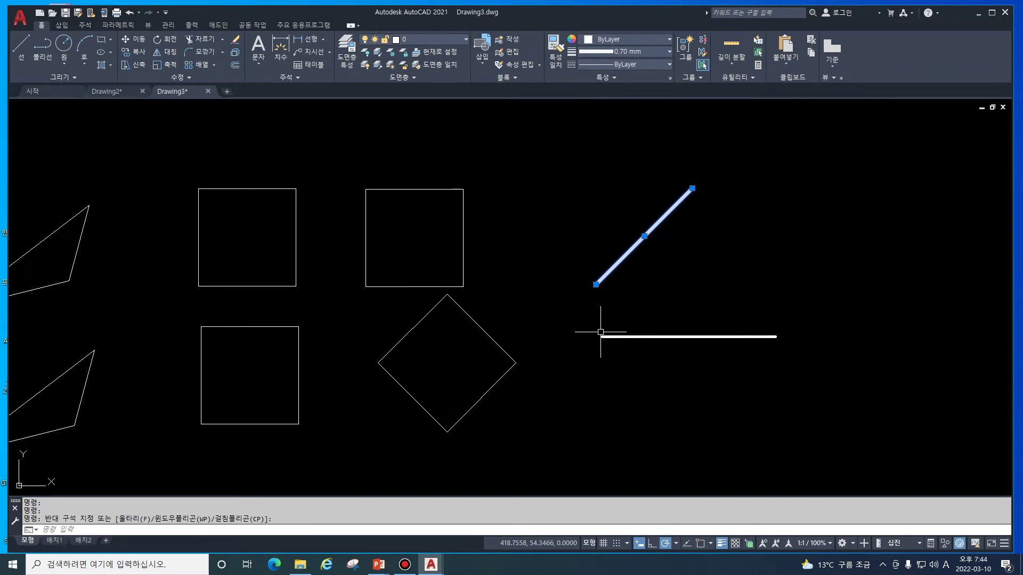
pyautogui.press('Escape')
pyautogui.press('Escape')
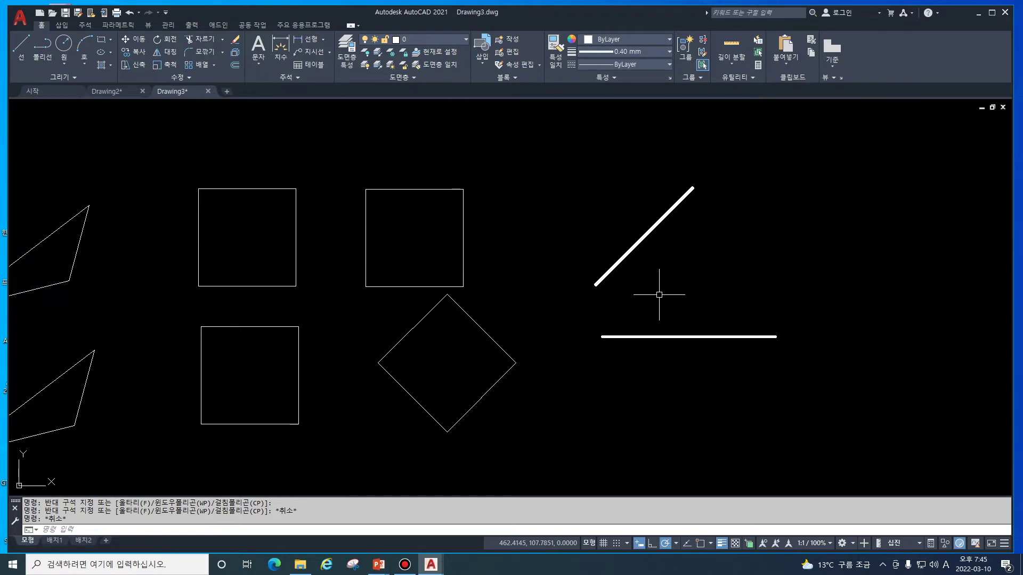
pyautogui.scroll(-2, 534, 267)
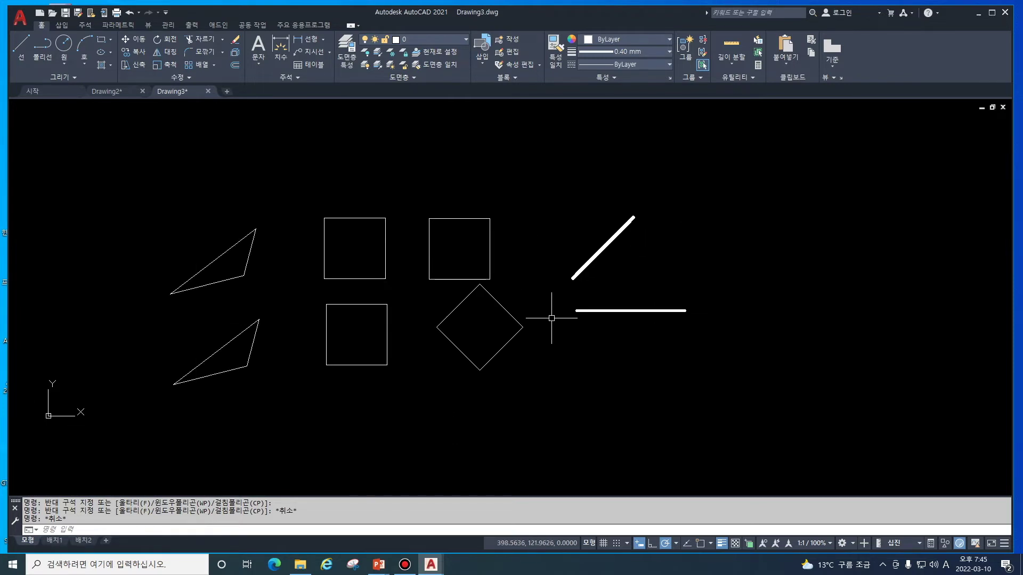
pyautogui.moveTo(555, 347); pyautogui.dragTo(583, 267, button='middle')
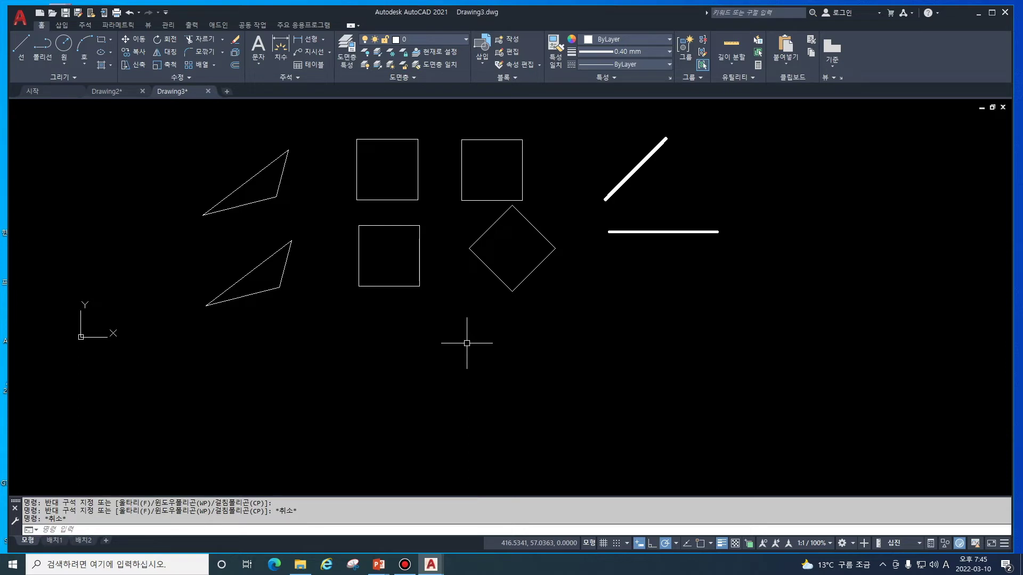
# Draw five XLINE construction lines fanning from one point below the shapes, with lineweight display off
pyautogui.write('kl')
pyautogui.press('Return')
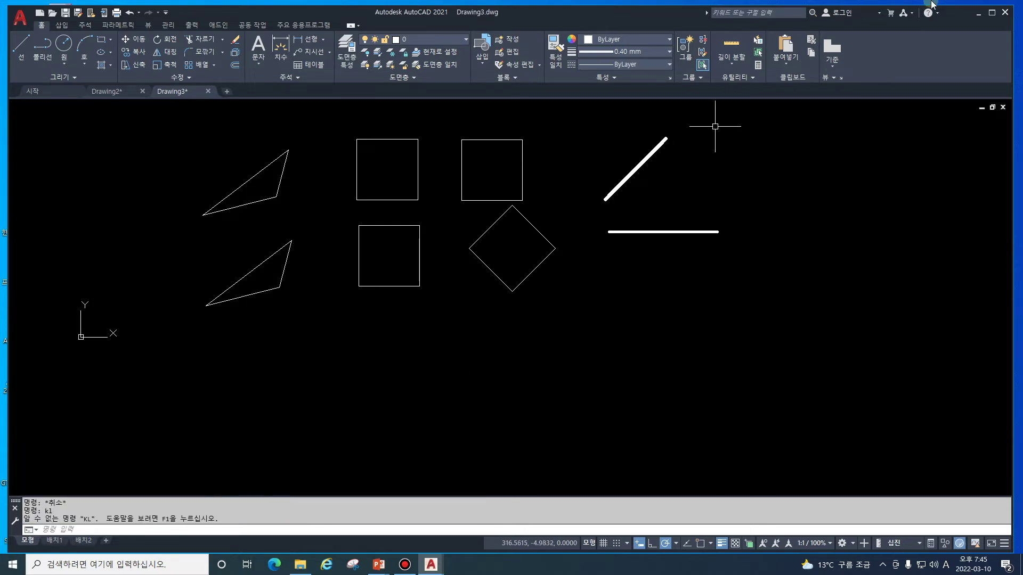
pyautogui.write('xl')
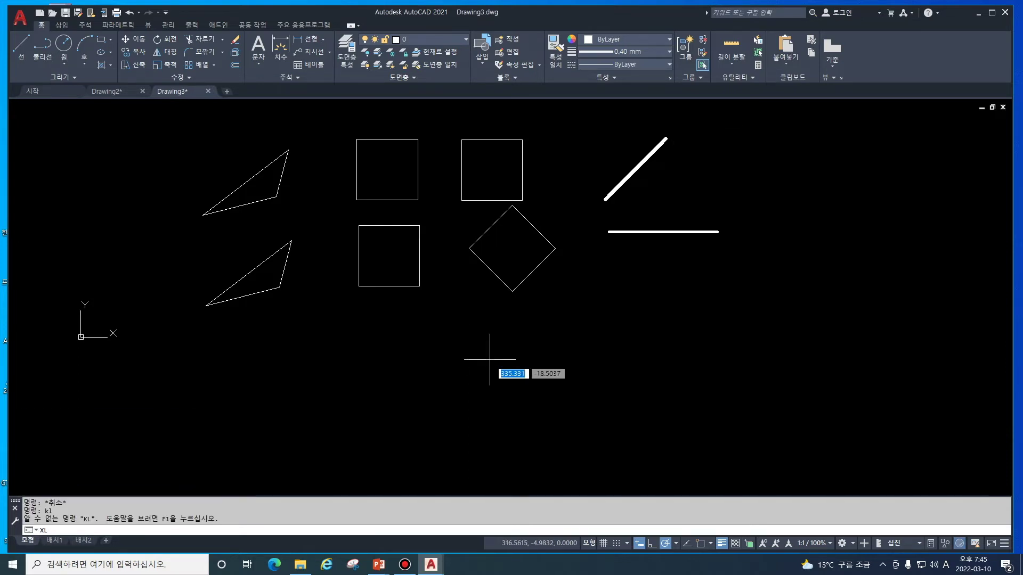
pyautogui.press('Return')
pyautogui.click(429, 370)
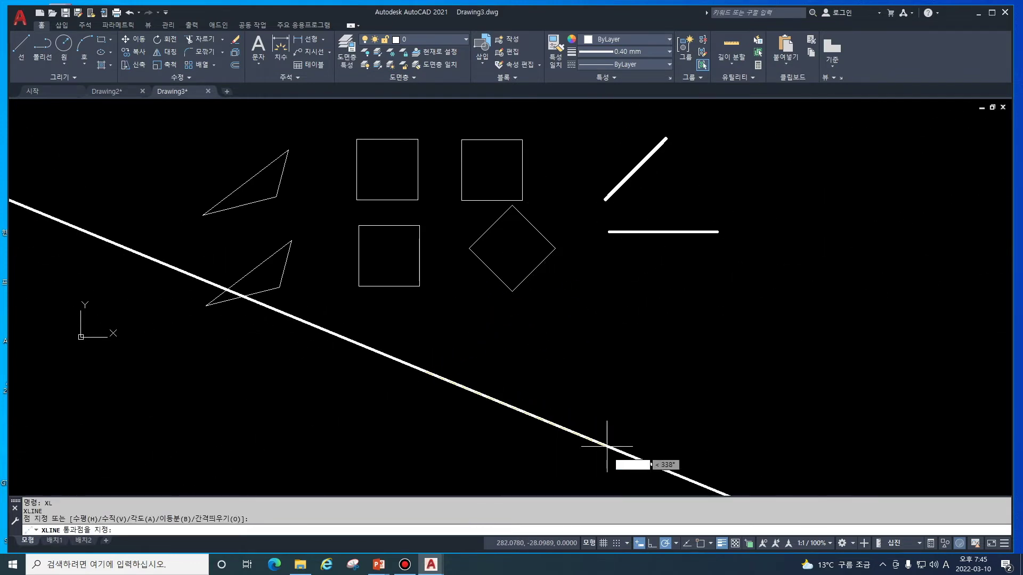
pyautogui.click(721, 543)
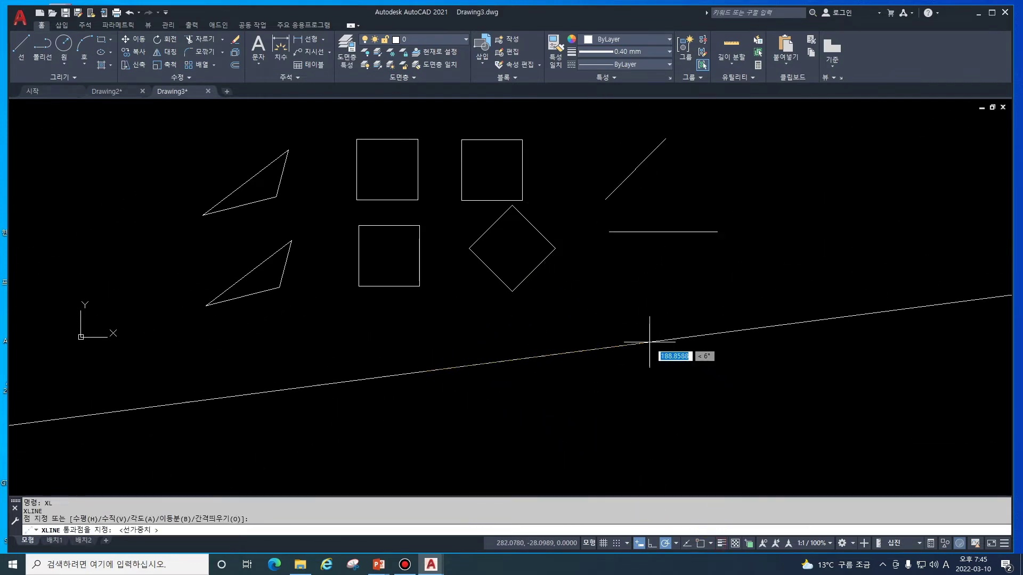
pyautogui.click(597, 316)
pyautogui.click(607, 375)
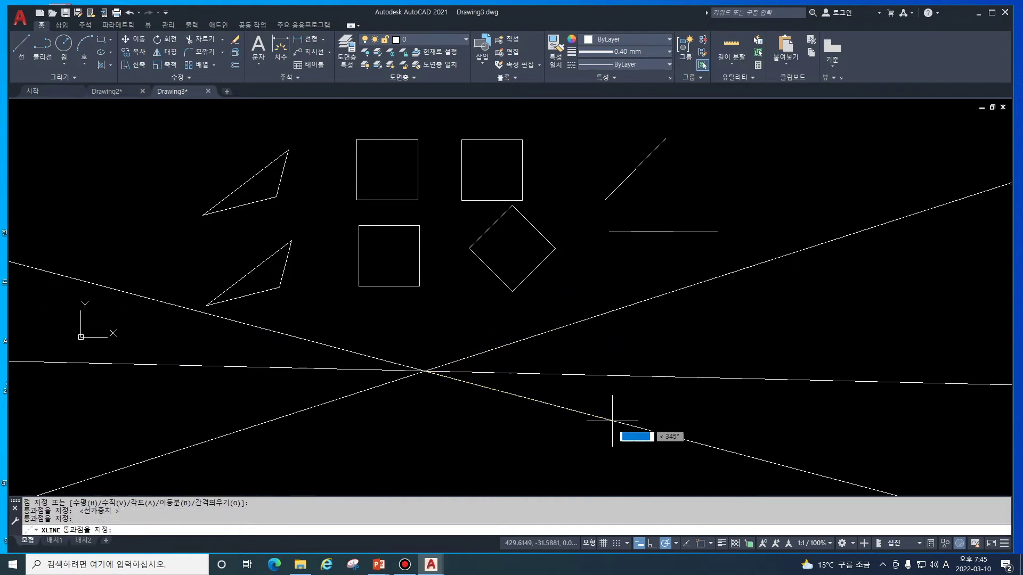
pyautogui.click(613, 423)
pyautogui.click(554, 433)
pyautogui.click(422, 416)
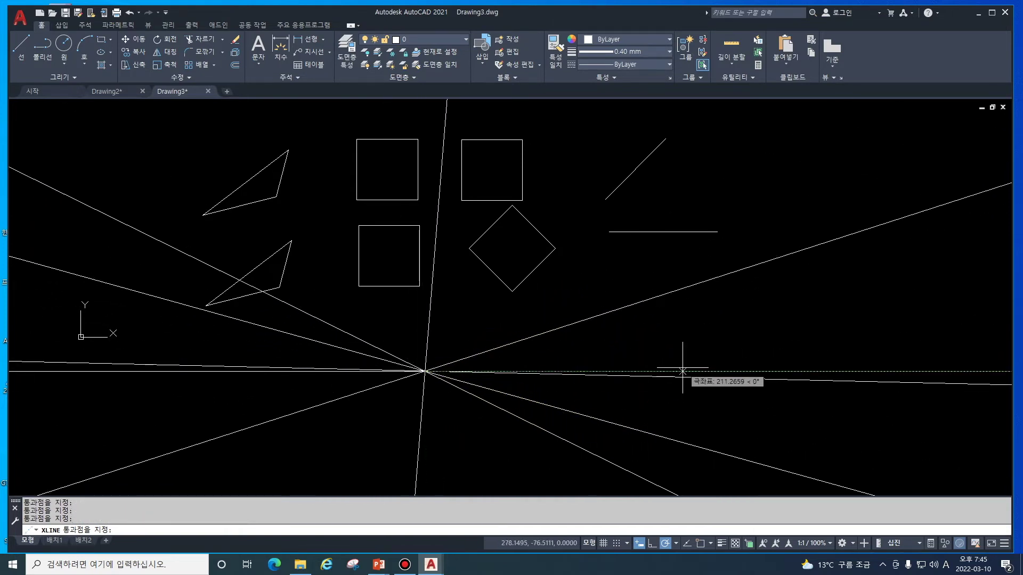
pyautogui.press('Return')
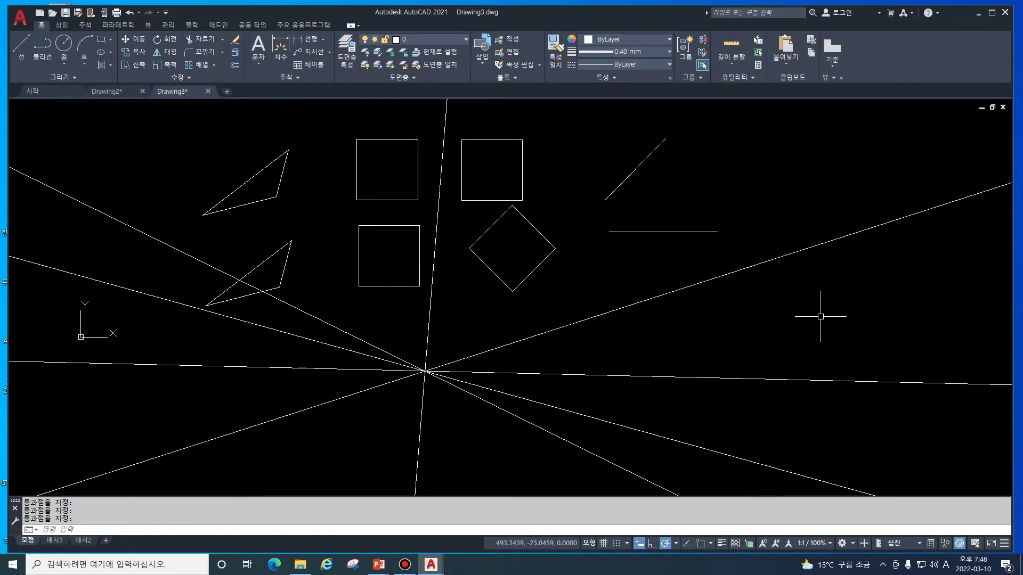
# Pan and zoom out to recentre the view on the construction lines' intersection
pyautogui.moveTo(843, 319); pyautogui.dragTo(642, 385, button='middle')
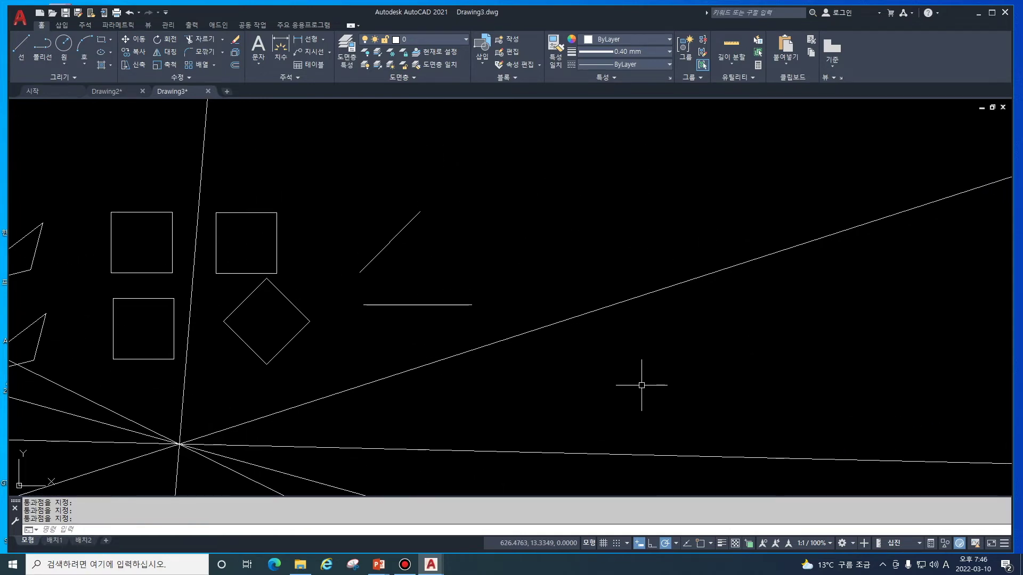
pyautogui.scroll(2, 642, 385)
pyautogui.moveTo(642, 279); pyautogui.dragTo(639, 238, button='middle')
pyautogui.scroll(-4, 628, 274)
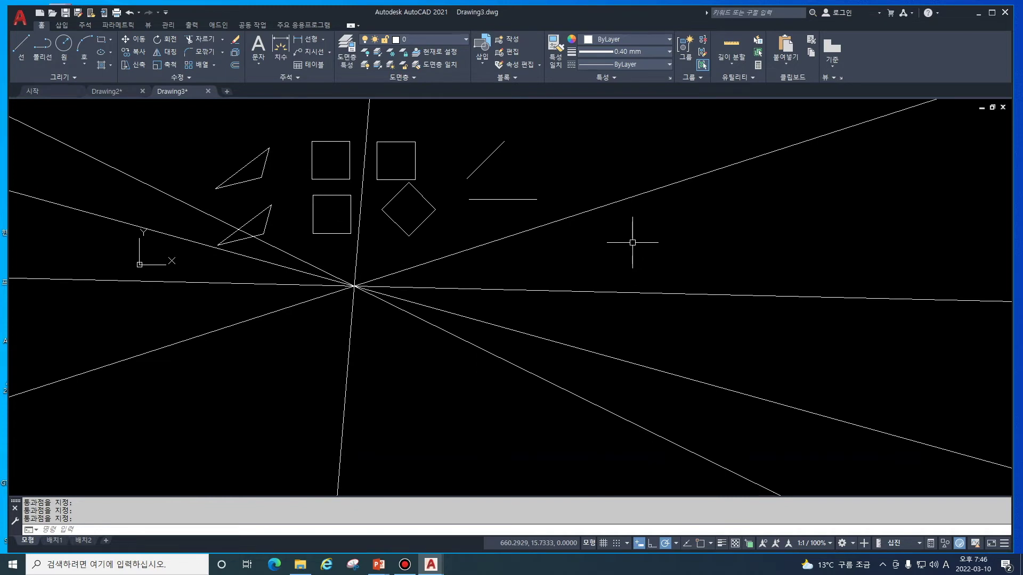
pyautogui.scroll(-2, 632, 258)
pyautogui.moveTo(633, 263); pyautogui.dragTo(615, 200, button='middle')
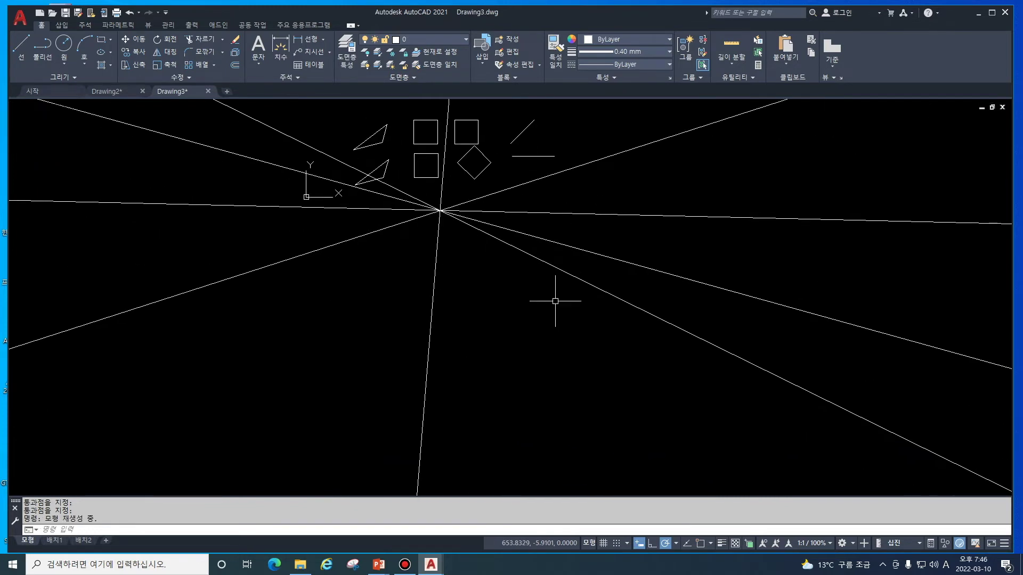
pyautogui.write('R')
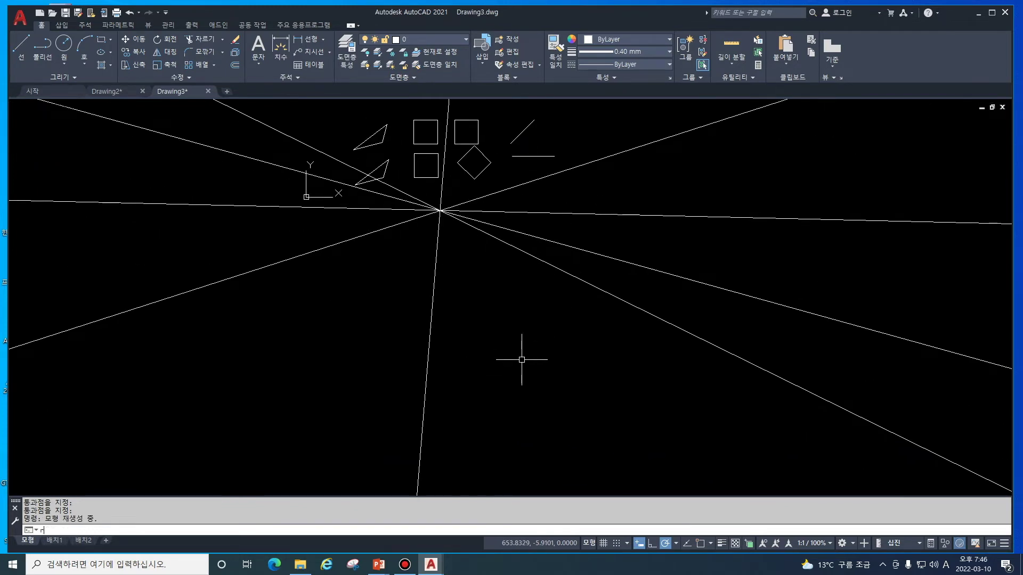
pyautogui.write('a')
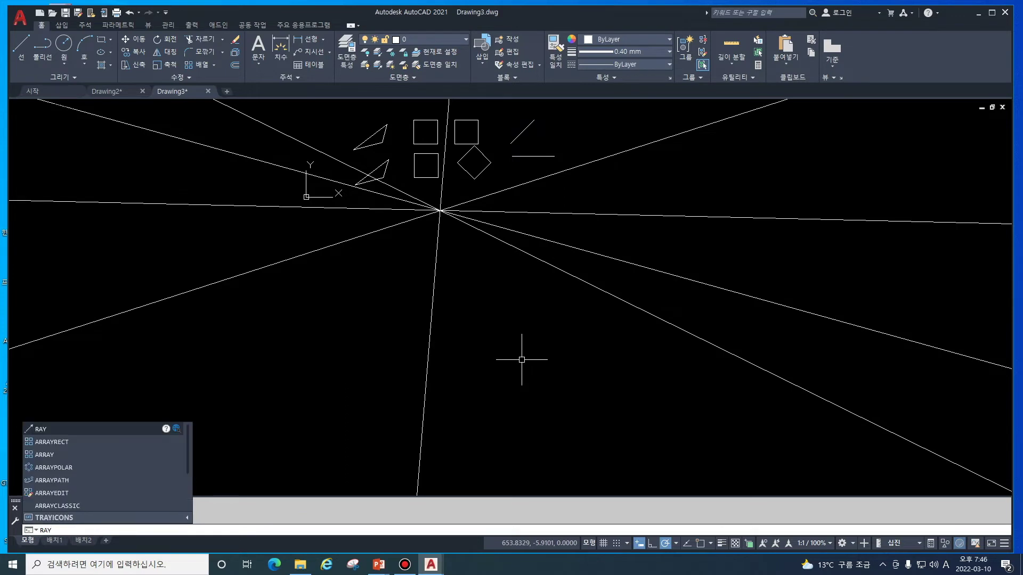
pyautogui.press('Return')
pyautogui.click(509, 363)
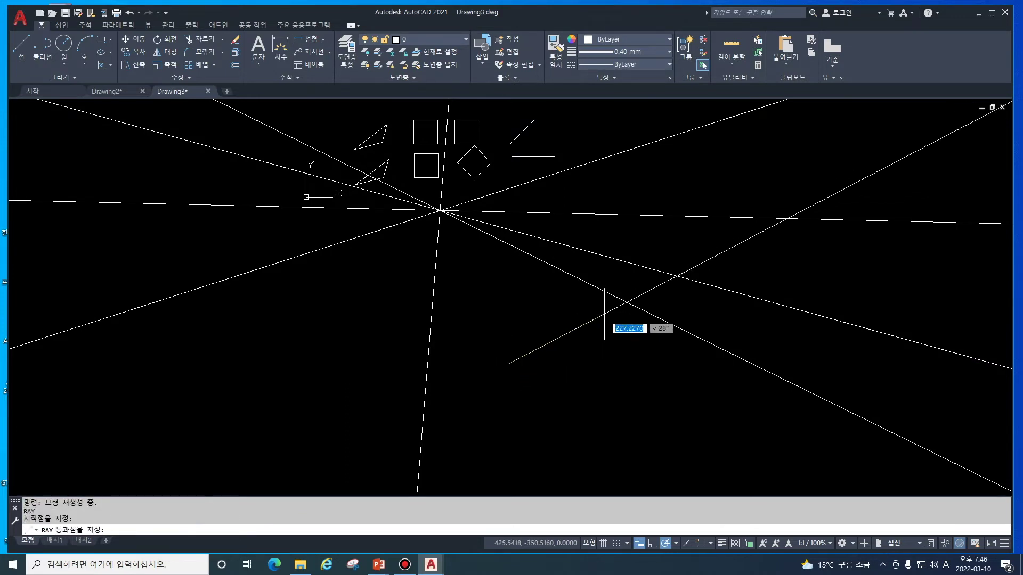
pyautogui.click(653, 239)
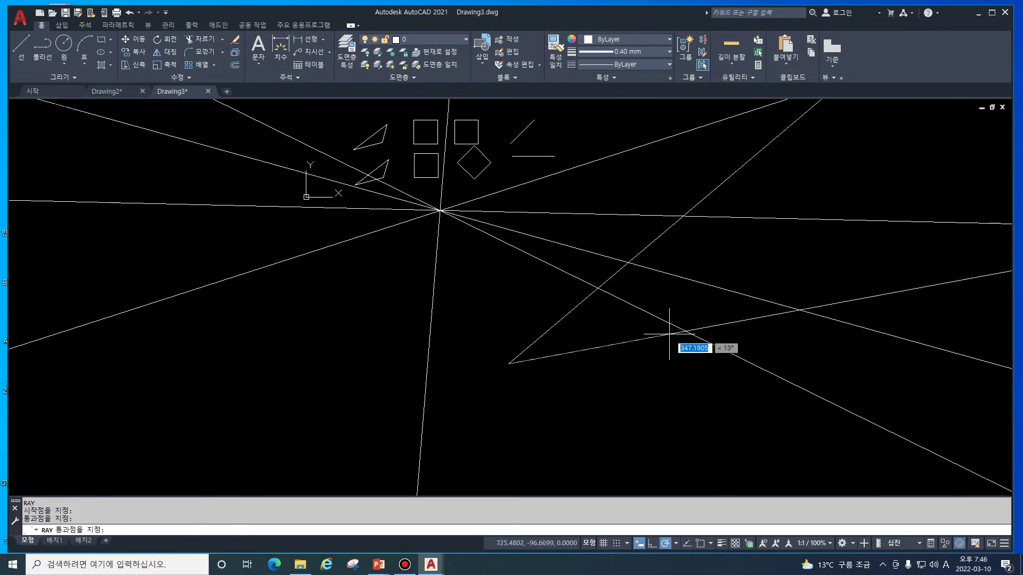
pyautogui.click(667, 357)
pyautogui.click(597, 406)
pyautogui.click(509, 411)
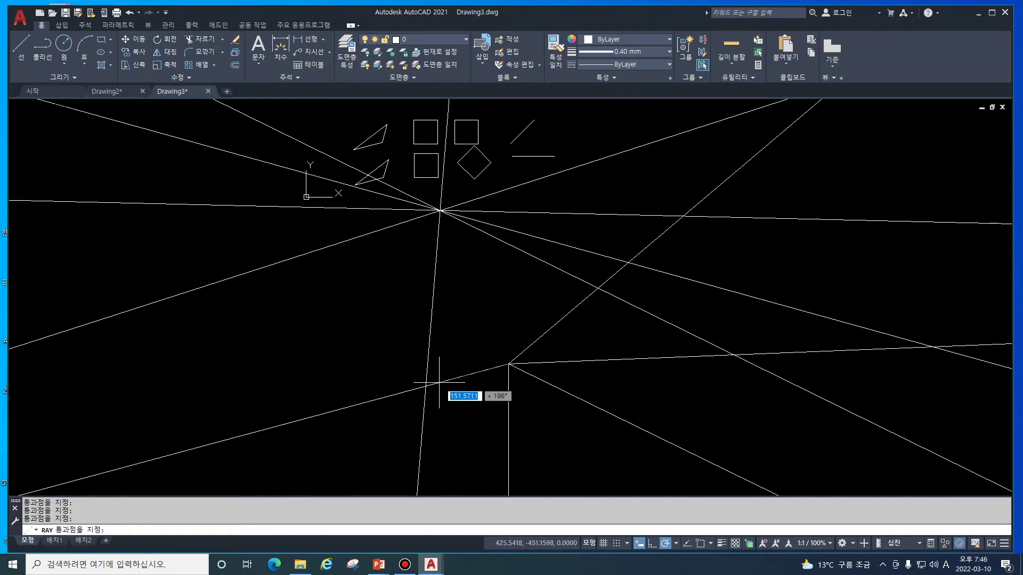
pyautogui.click(410, 364)
pyautogui.click(389, 316)
pyautogui.press('Return')
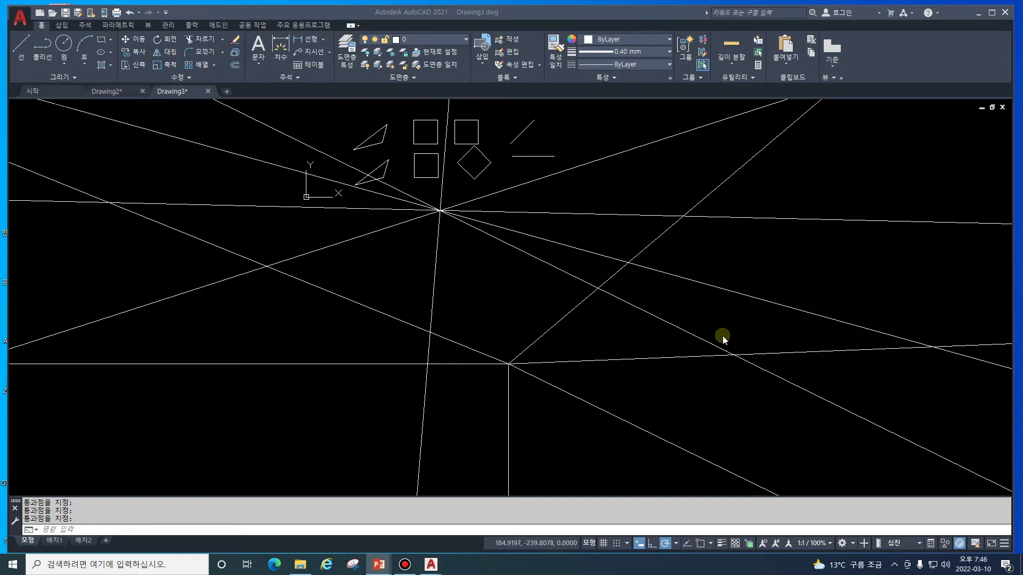
pyautogui.hotkey('ctrl', 'z')
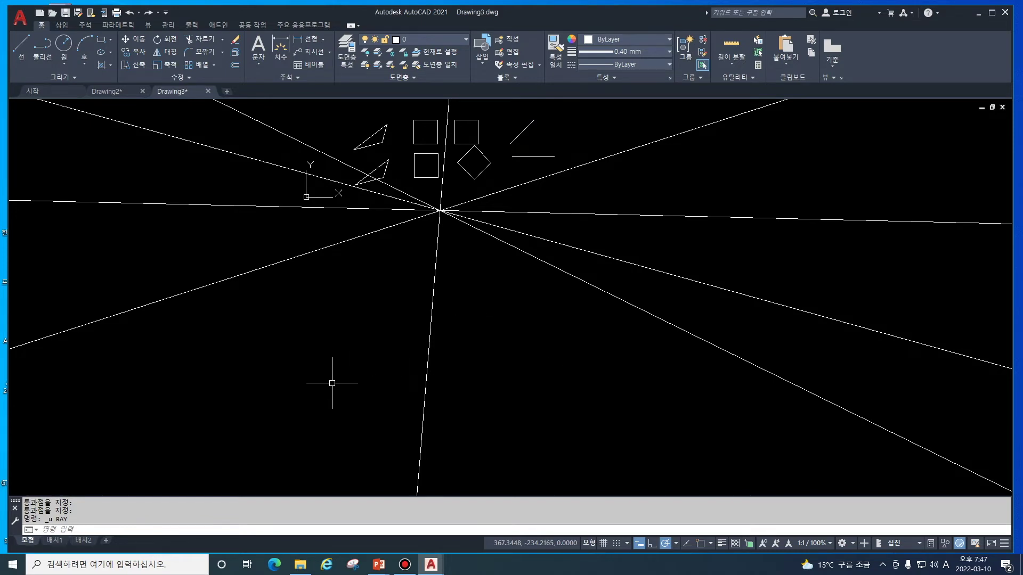
# Start a LINE outline below the fan with bottom and right edges, undoing the last segment
pyautogui.write('l')
pyautogui.press('Return')
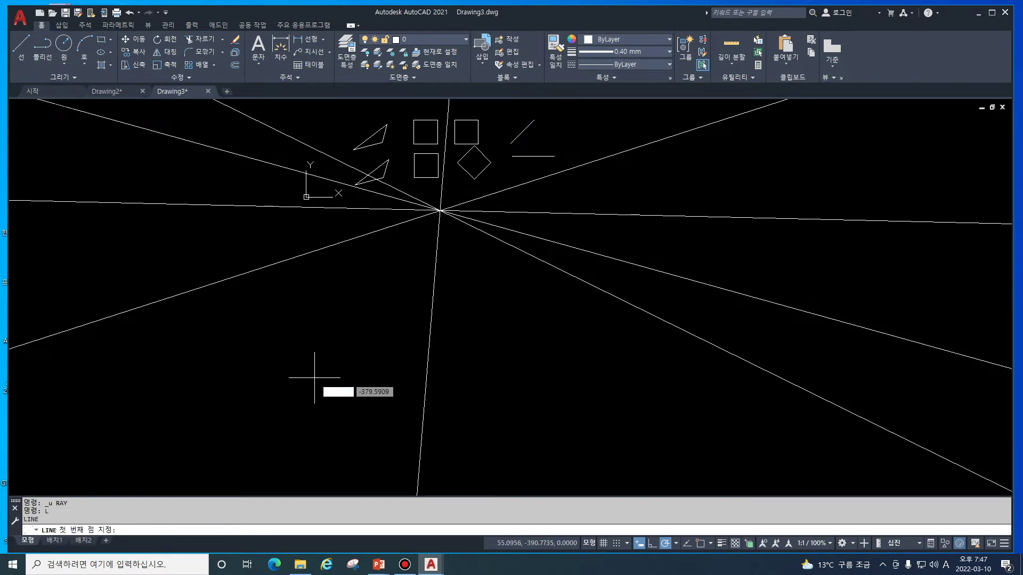
pyautogui.click(313, 378)
pyautogui.click(545, 410)
pyautogui.click(545, 319)
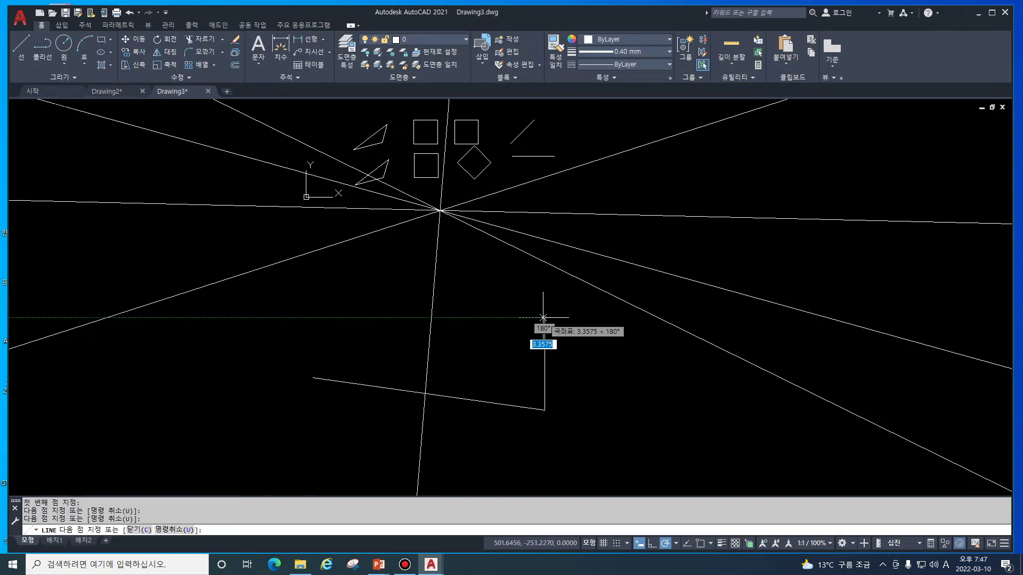
pyautogui.click(483, 292)
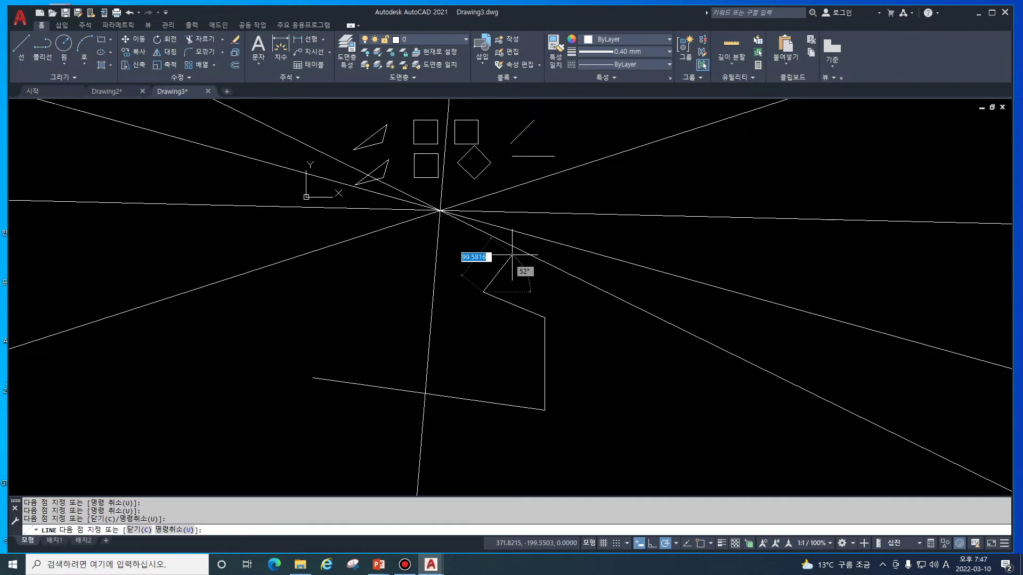
pyautogui.hotkey('ctrl', 'z')
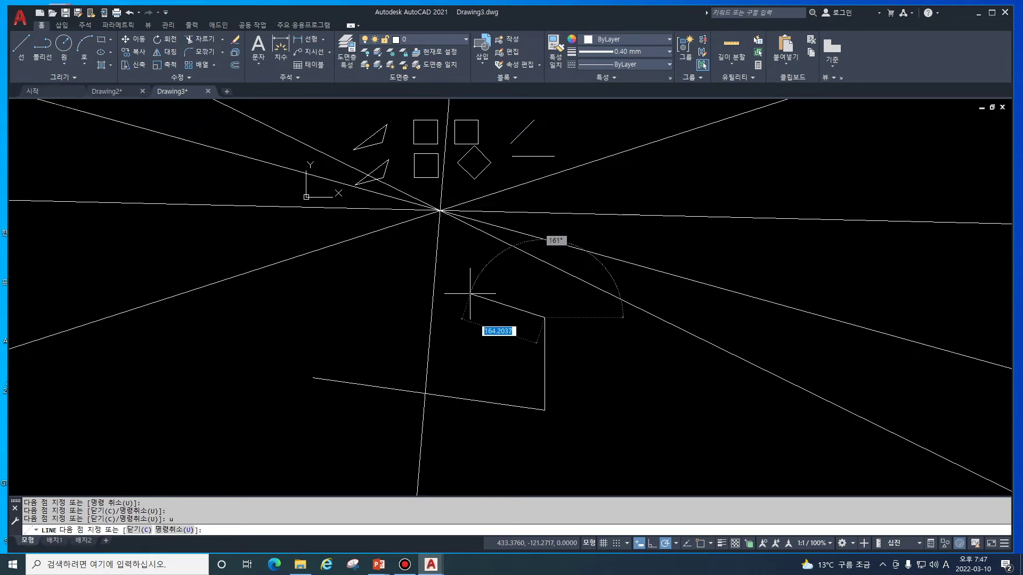
# Finish the four-sided outline's top and left edges, then undo and redo it
pyautogui.doubleClick(349, 291)
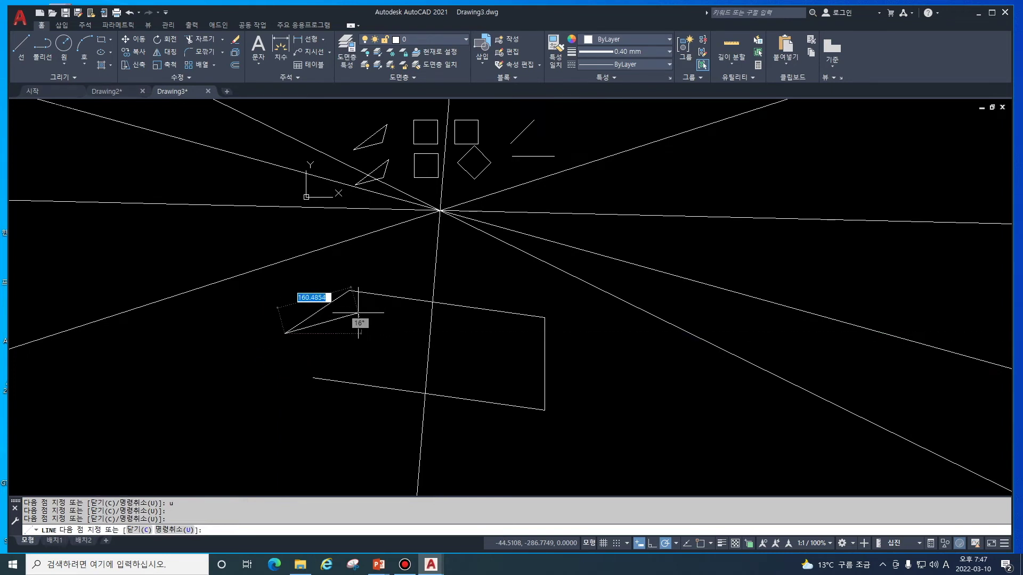
pyautogui.write('u')
pyautogui.press('Return')
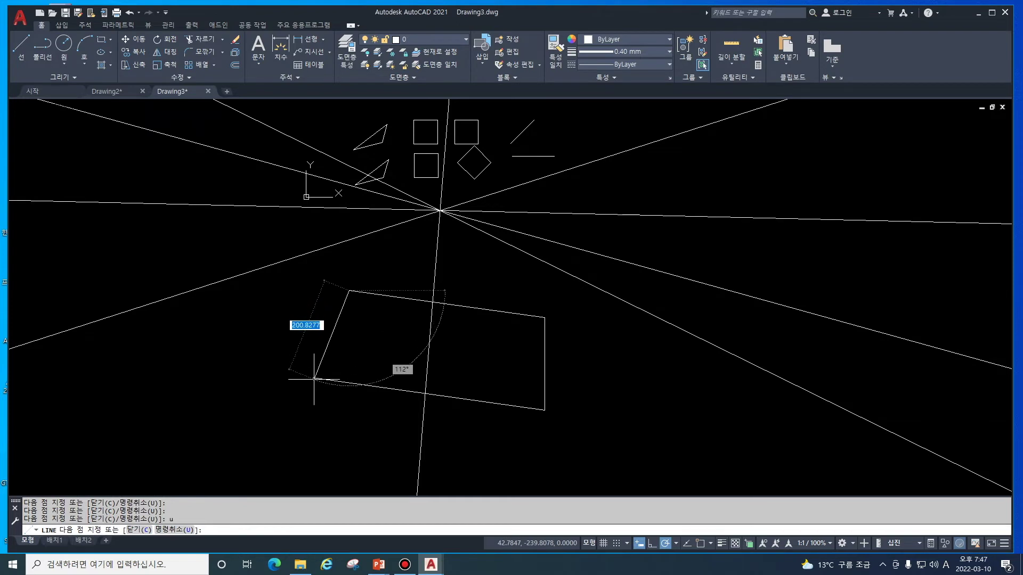
pyautogui.click(299, 366)
pyautogui.press('Return')
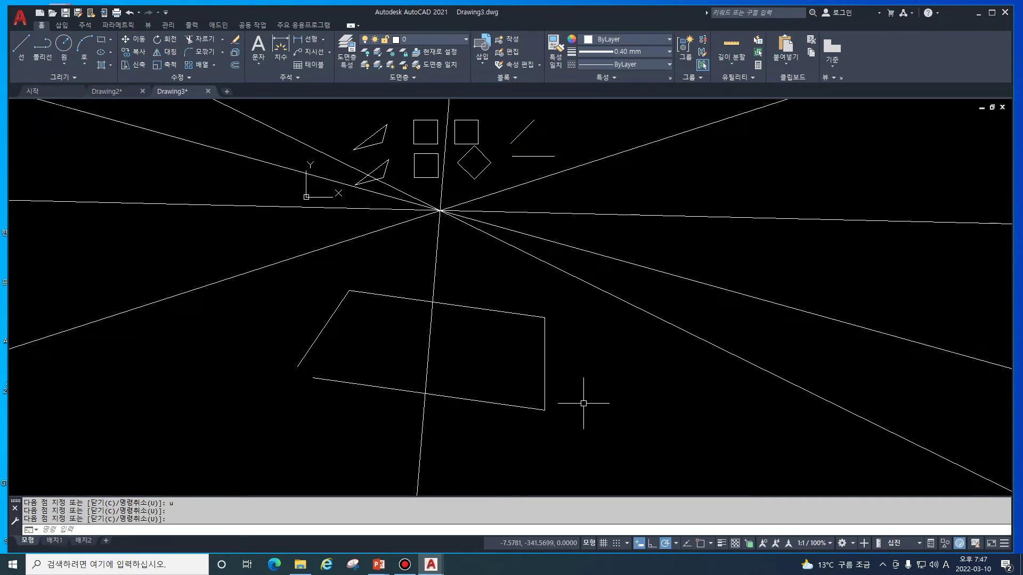
pyautogui.hotkey('ctrl', 'z')
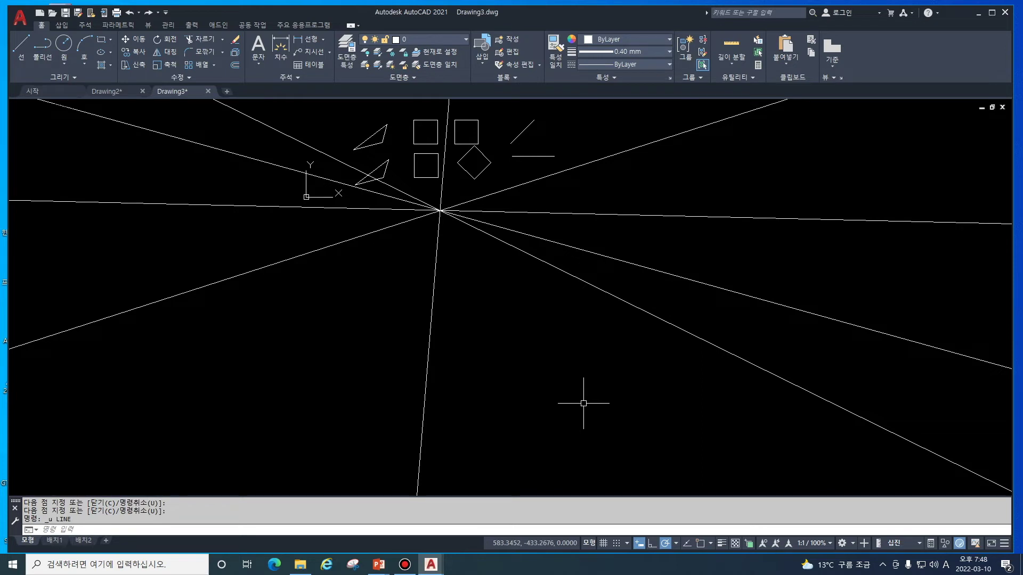
pyautogui.hotkey('ctrl', 'y')
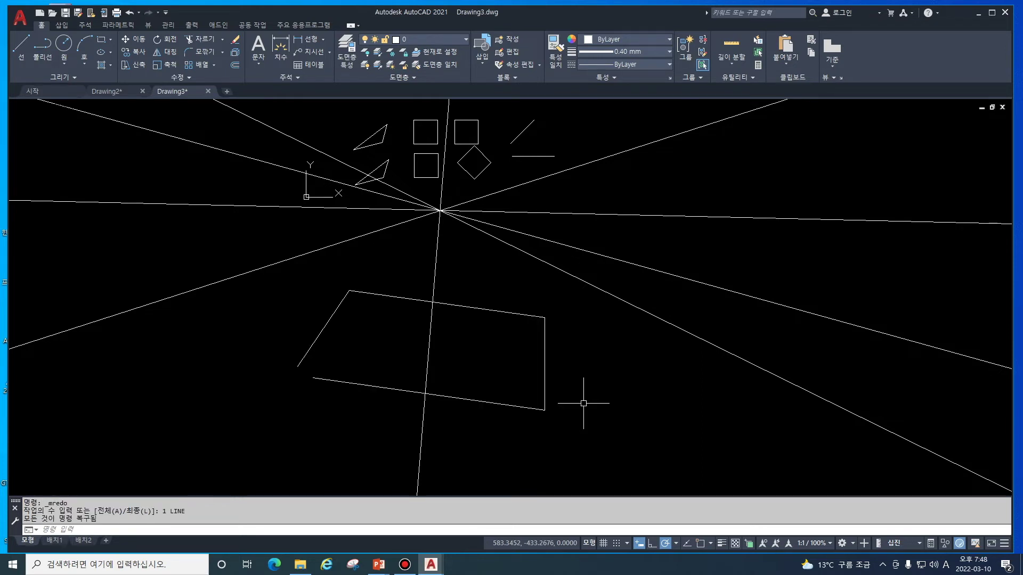
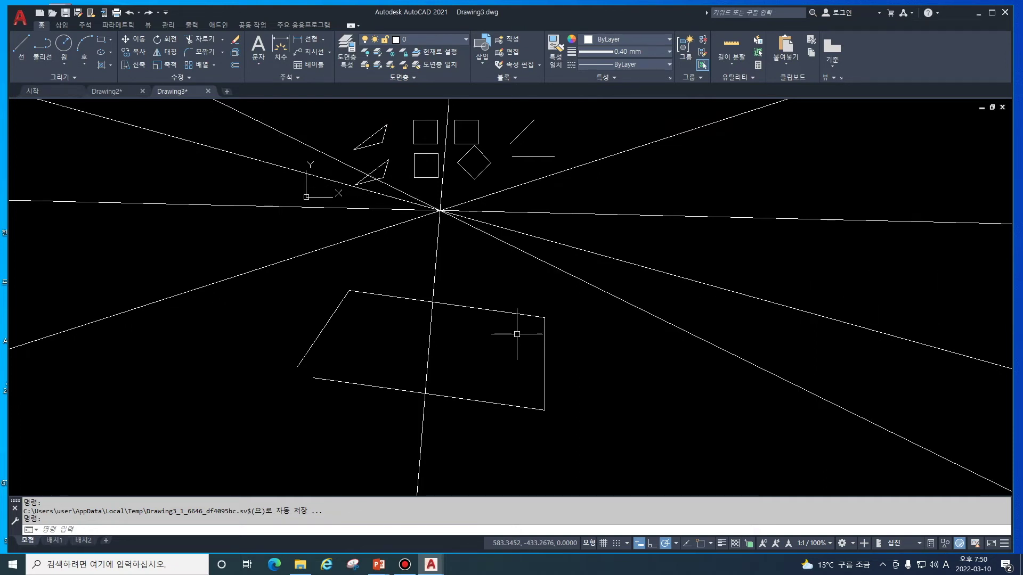
# Cancel the stray selection window, then zoom and pan until the triangles, squares and diamond fill the view
pyautogui.click(504, 286)
pyautogui.scroll(-2, 505, 285)
pyautogui.scroll(-2, 505, 285)
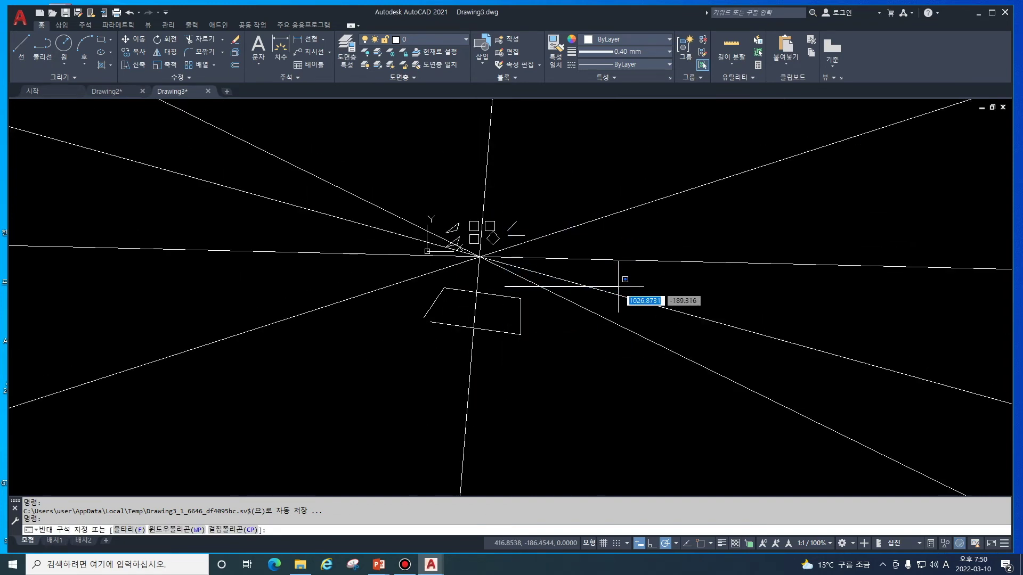
pyautogui.press('Escape')
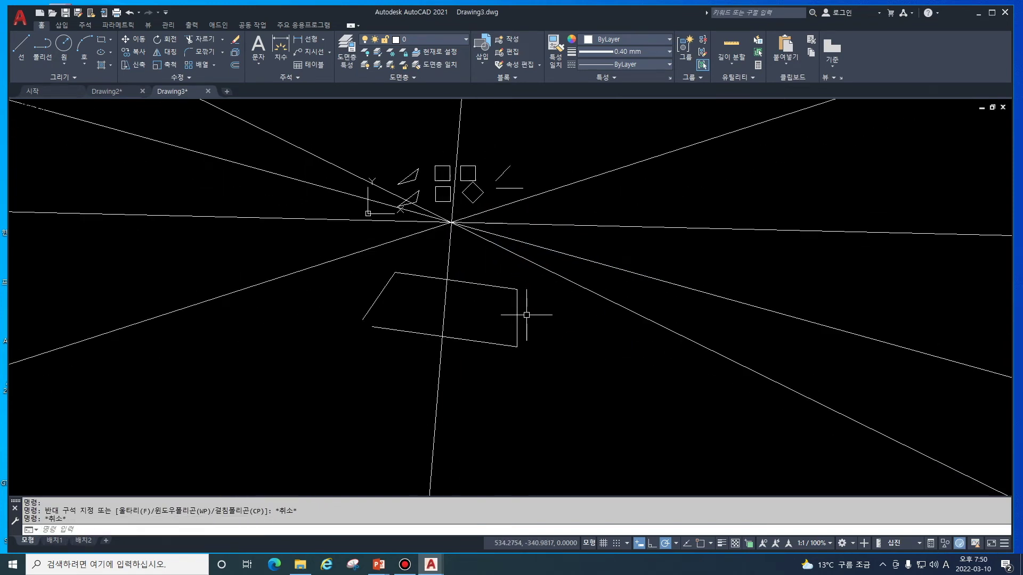
pyautogui.scroll(1, 525, 313)
pyautogui.scroll(1, 511, 293)
pyautogui.scroll(1, 489, 263)
pyautogui.moveTo(489, 263); pyautogui.dragTo(551, 408, button='middle')
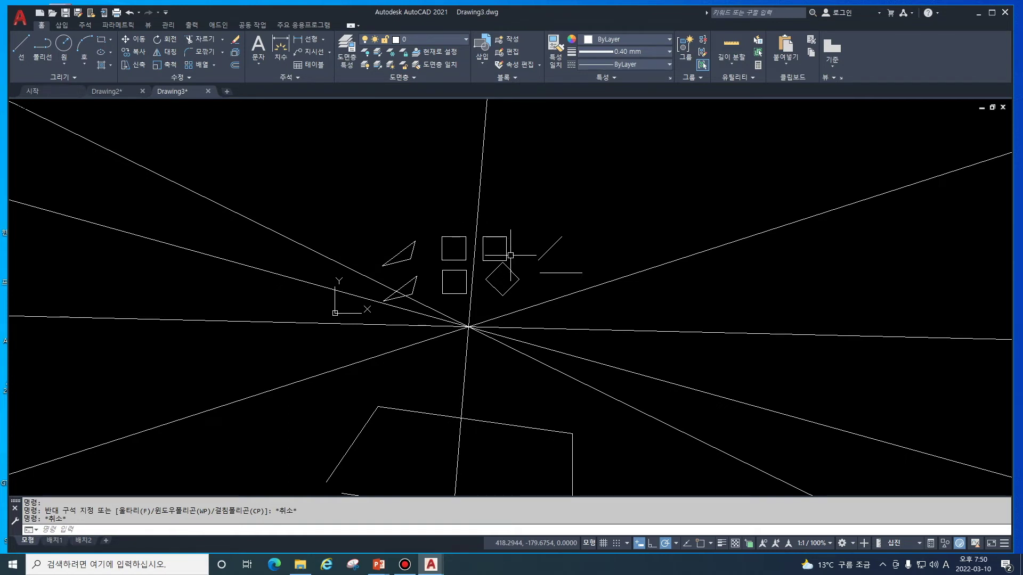
pyautogui.scroll(3, 511, 257)
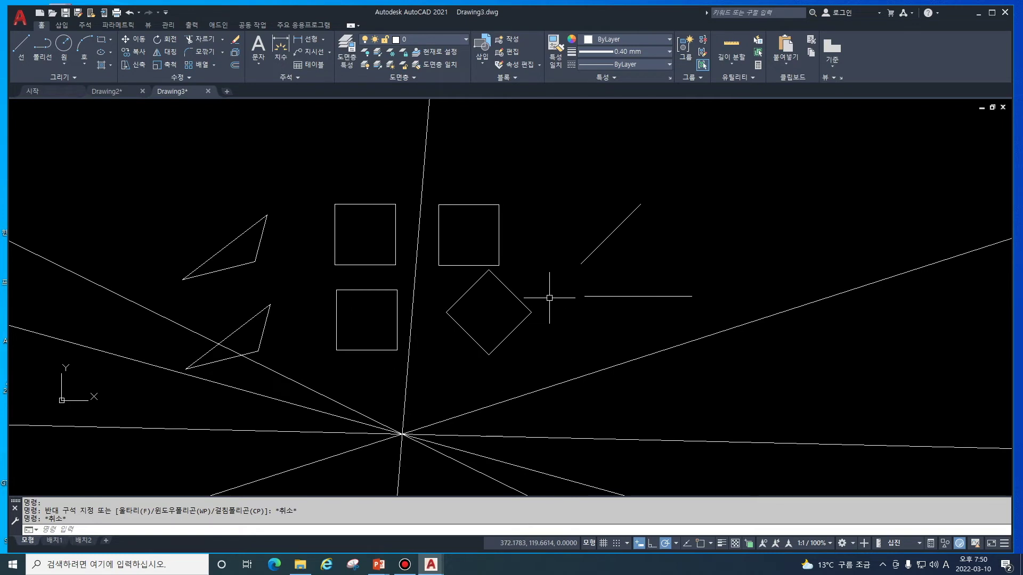
pyautogui.click(594, 249)
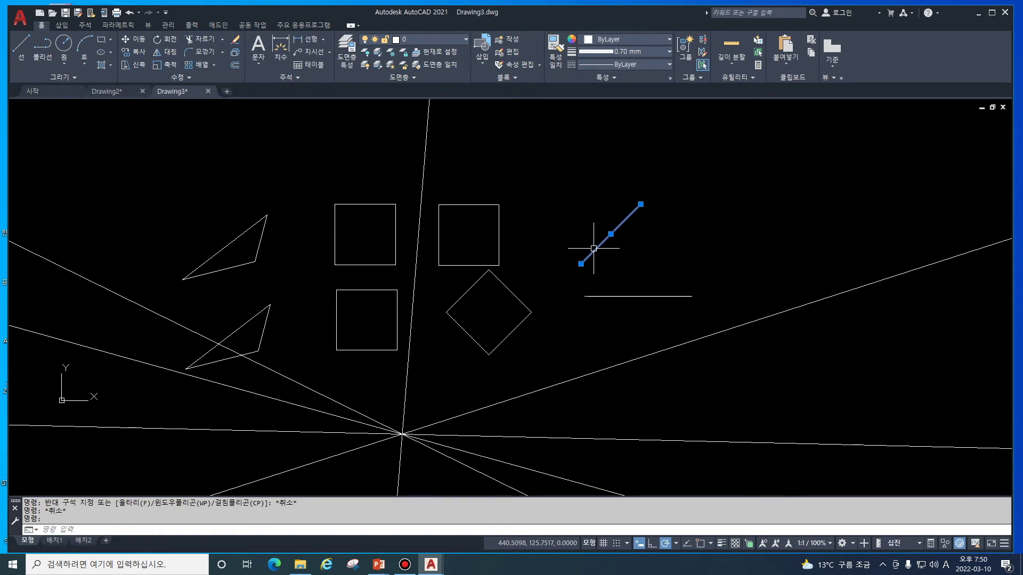
pyautogui.press('Delete')
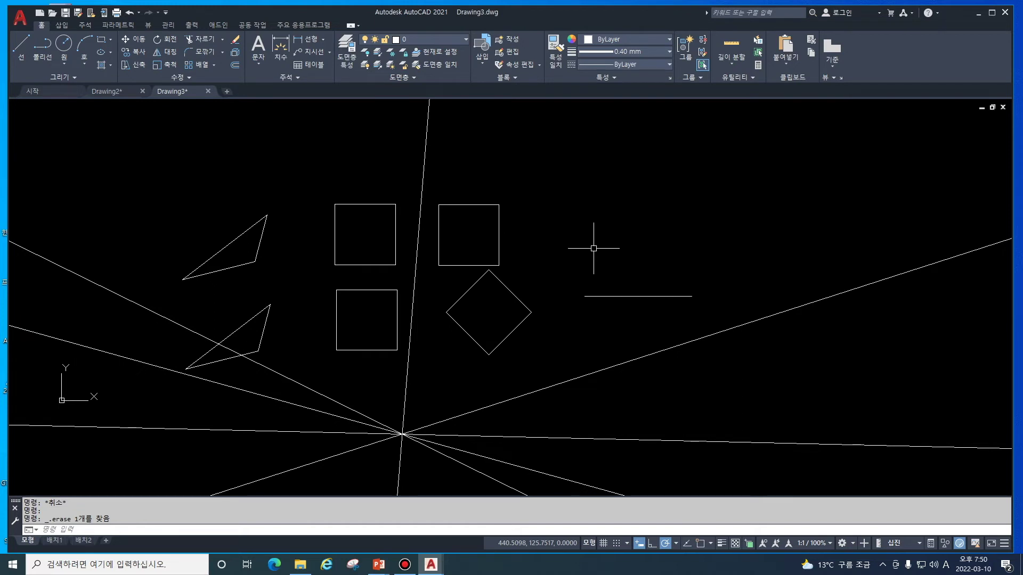
pyautogui.hotkey('ctrl', 'z')
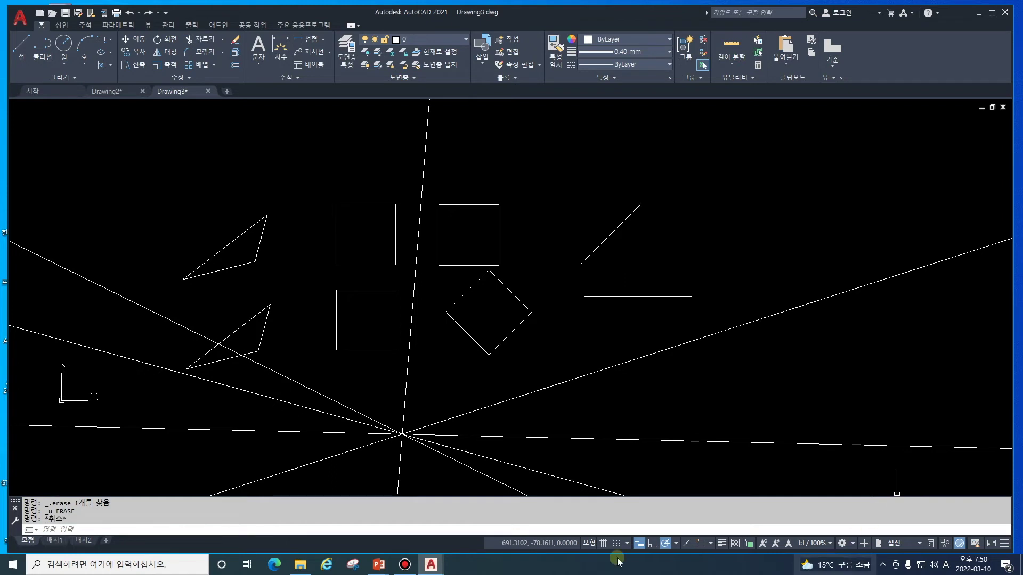
pyautogui.write('e')
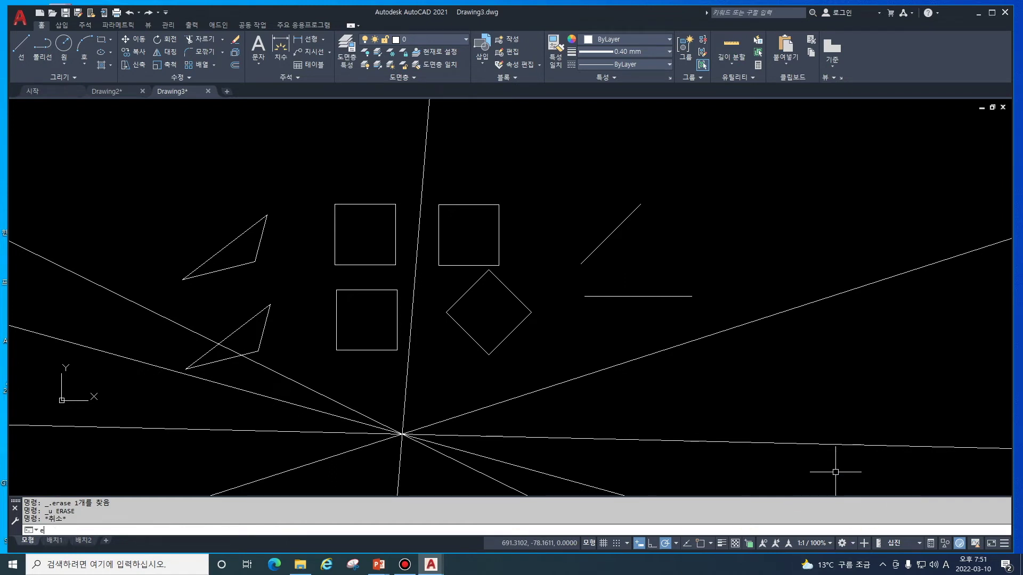
pyautogui.press('Return')
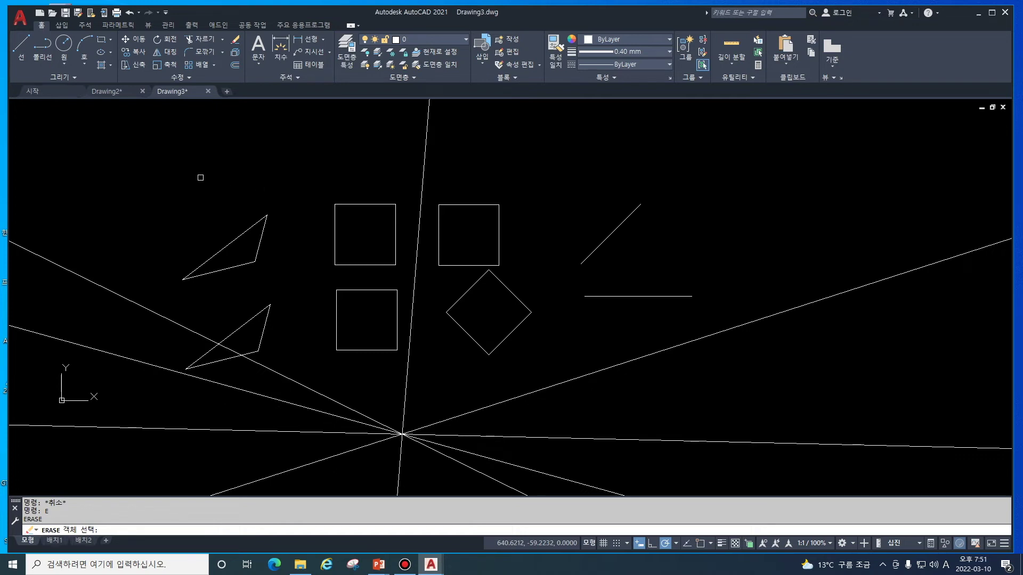
pyautogui.click(151, 144)
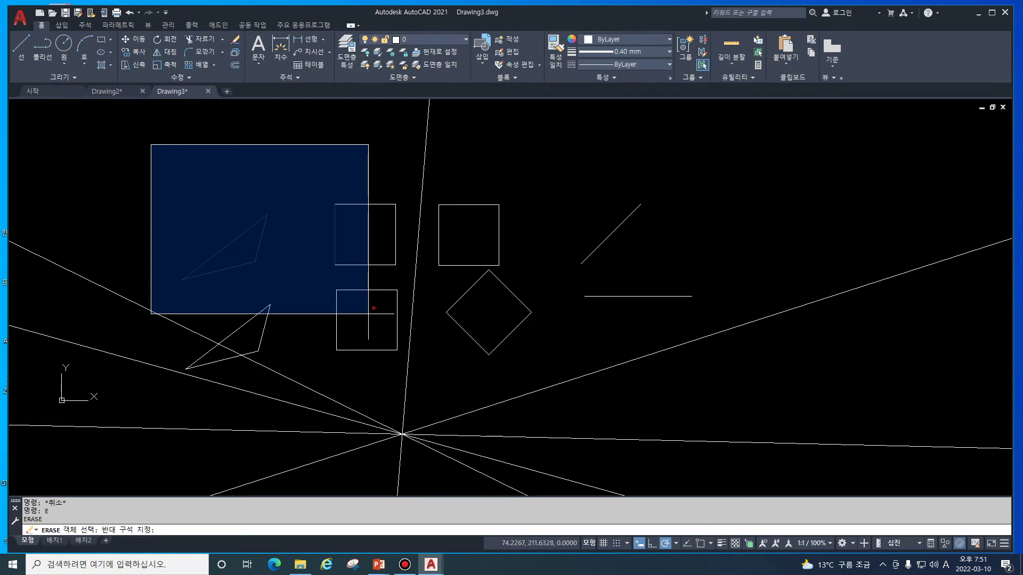
pyautogui.click(368, 314)
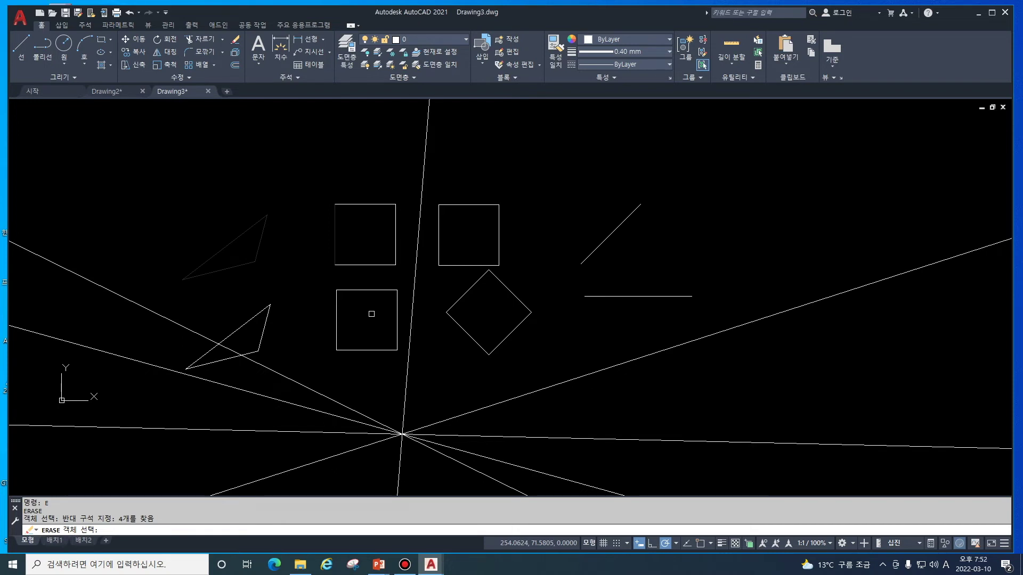
pyautogui.press('Escape')
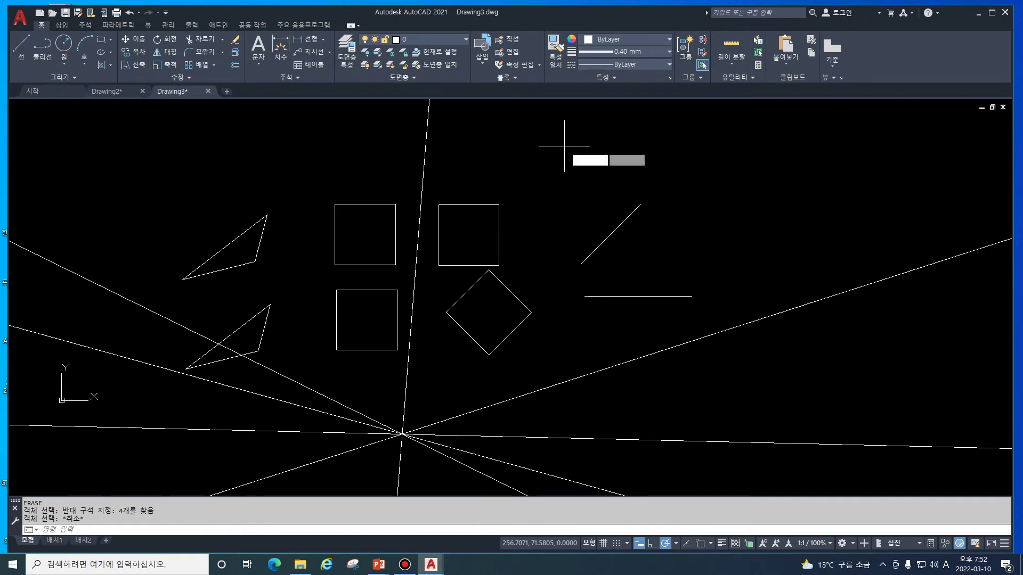
pyautogui.click(565, 147)
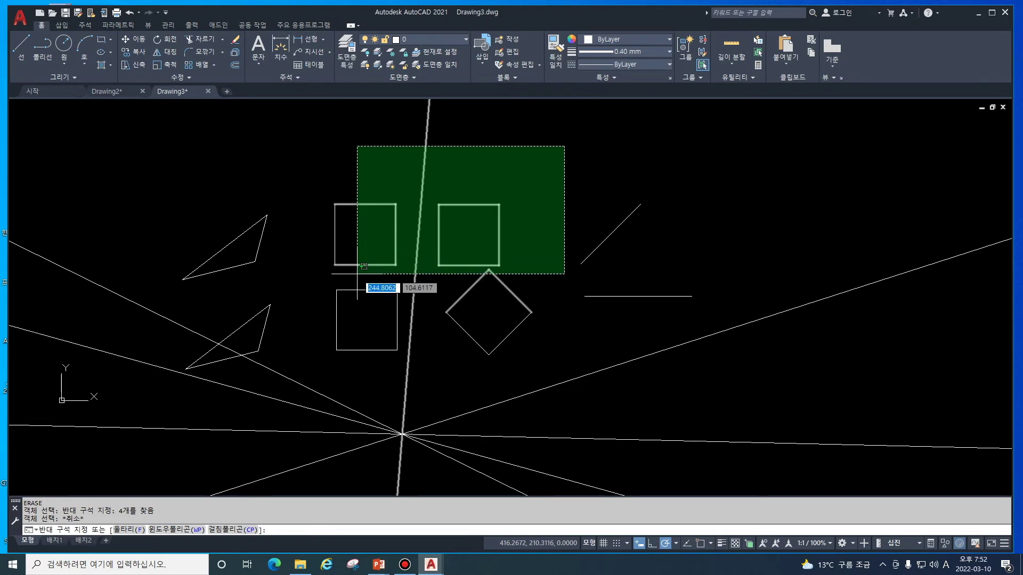
pyautogui.click(364, 266)
pyautogui.press('Escape')
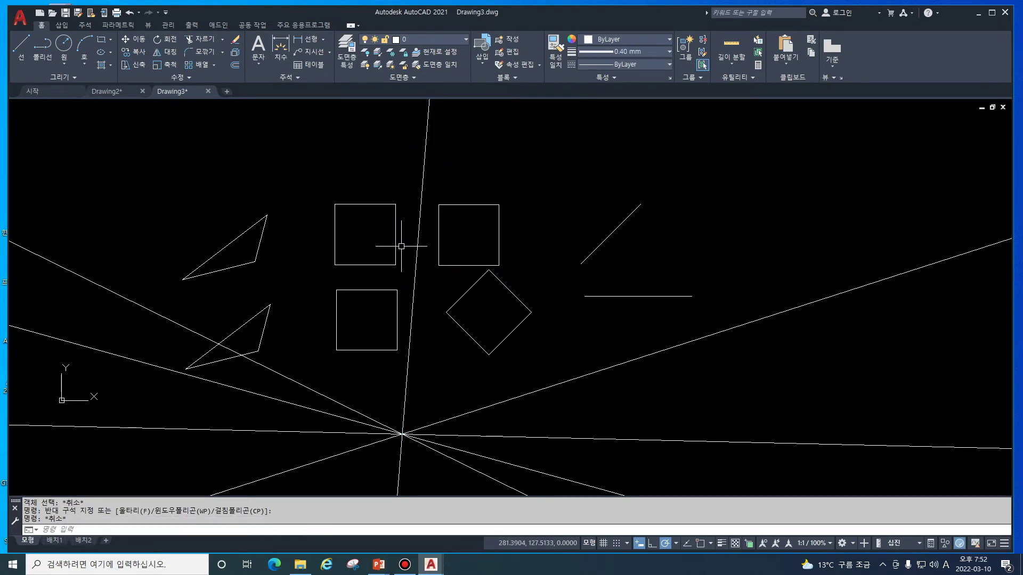
pyautogui.write('e')
pyautogui.press('Return')
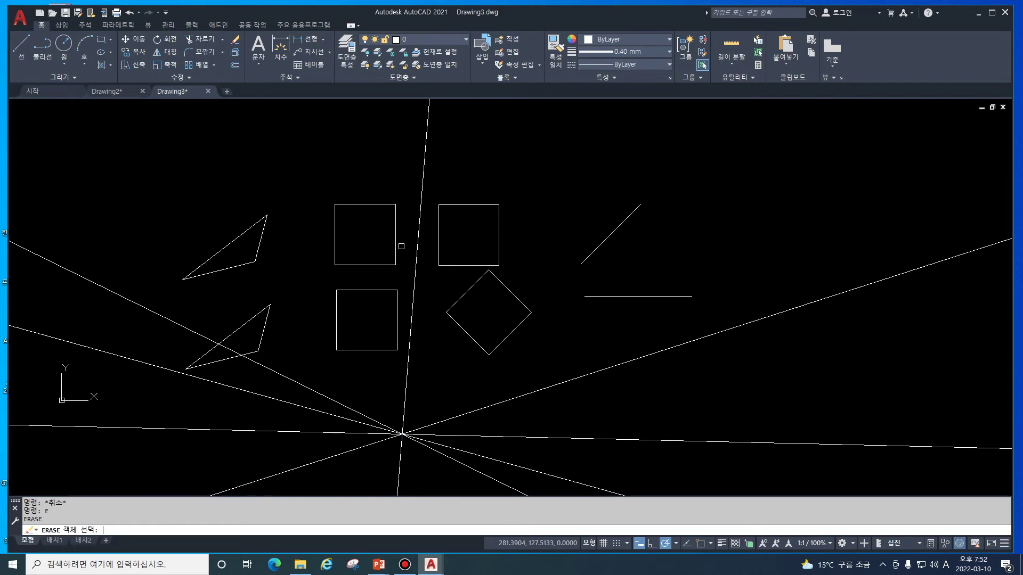
pyautogui.click(537, 171)
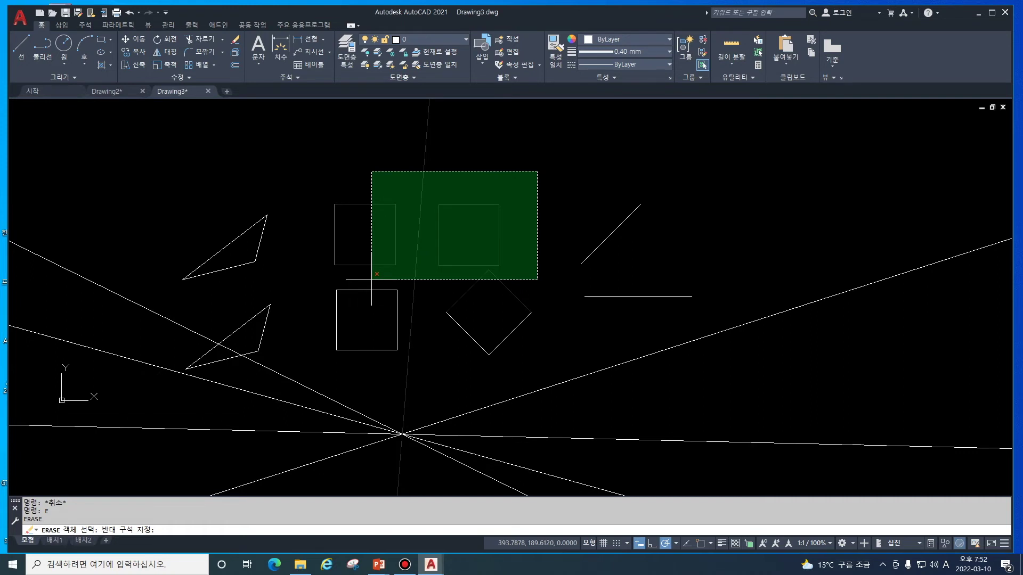
pyautogui.click(372, 279)
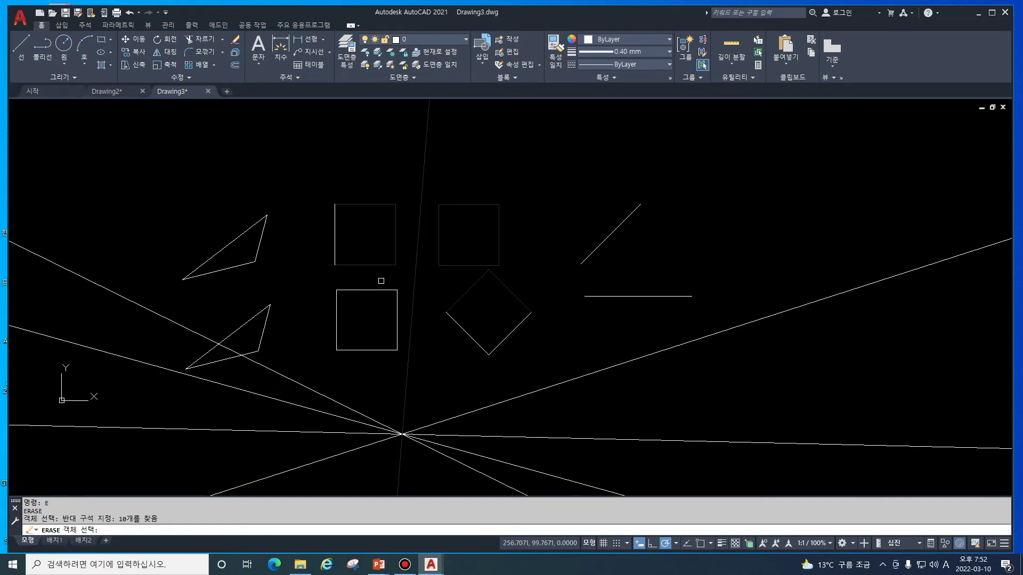
pyautogui.press('Escape')
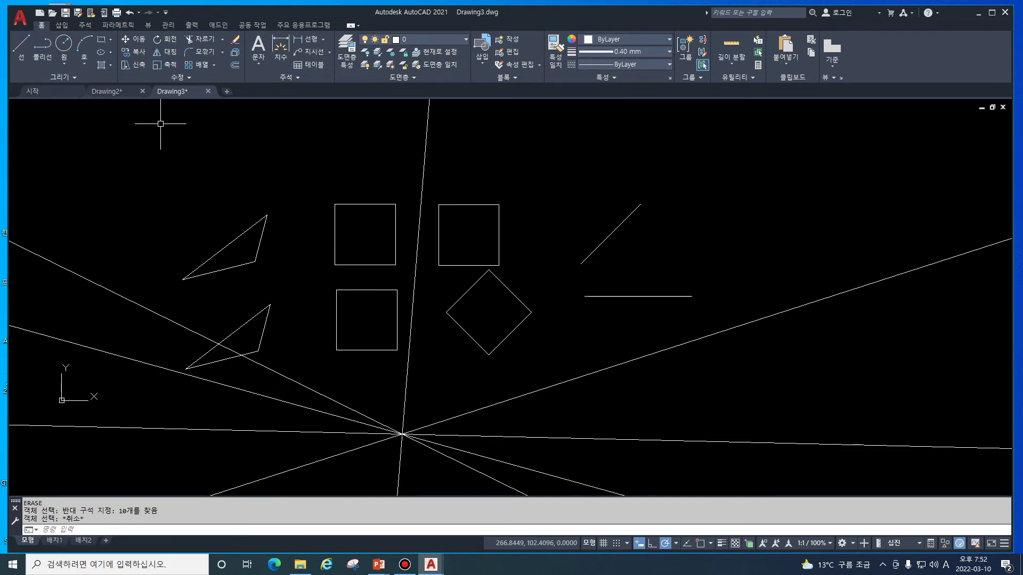
pyautogui.click(161, 124)
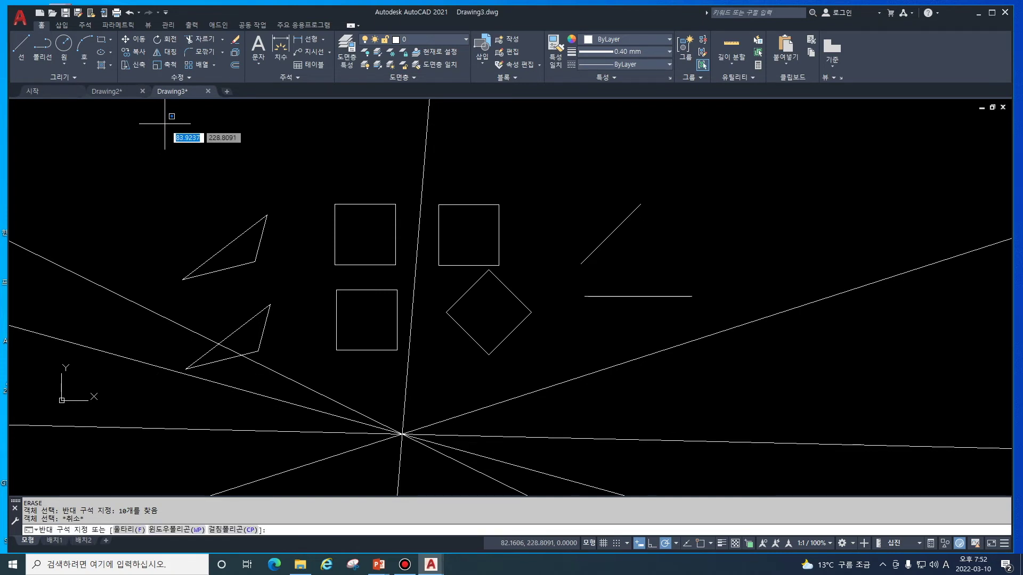
pyautogui.click(371, 281)
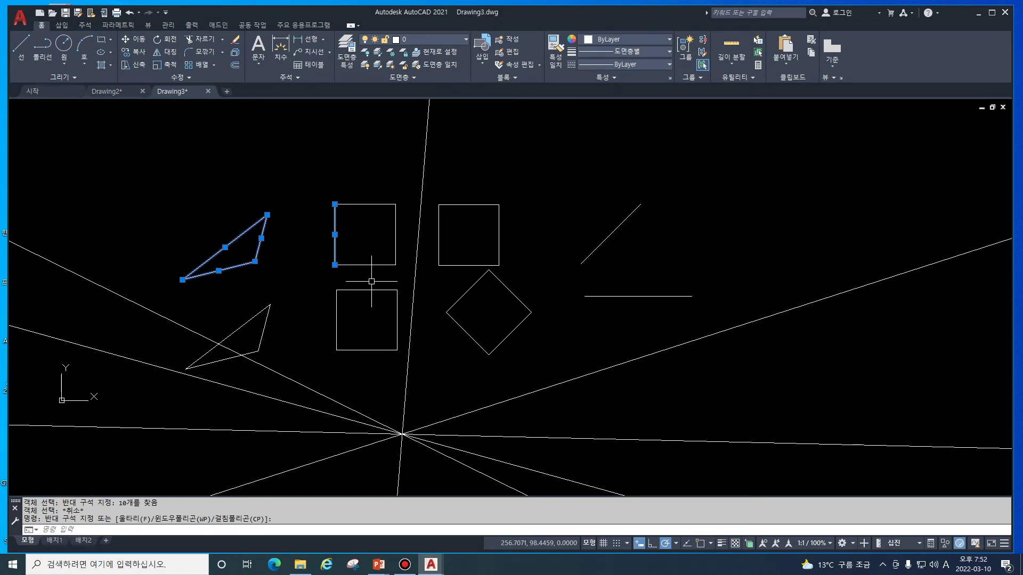
pyautogui.press('Escape')
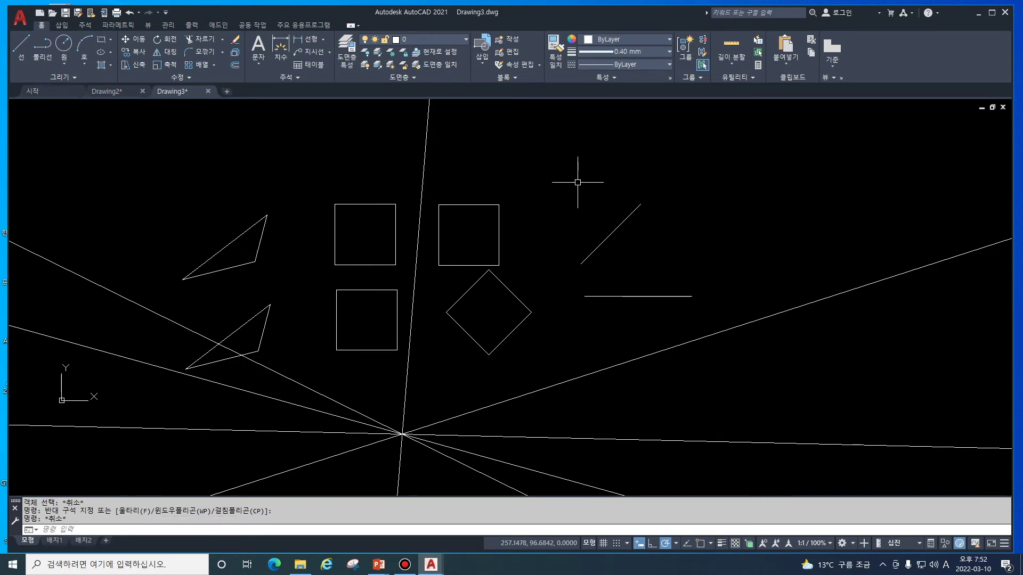
pyautogui.click(587, 140)
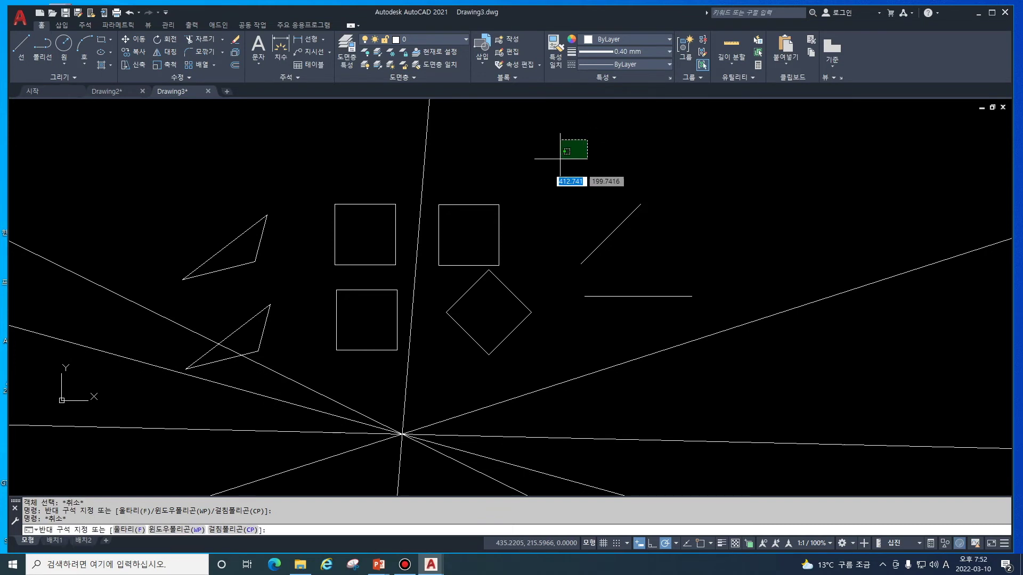
pyautogui.click(375, 304)
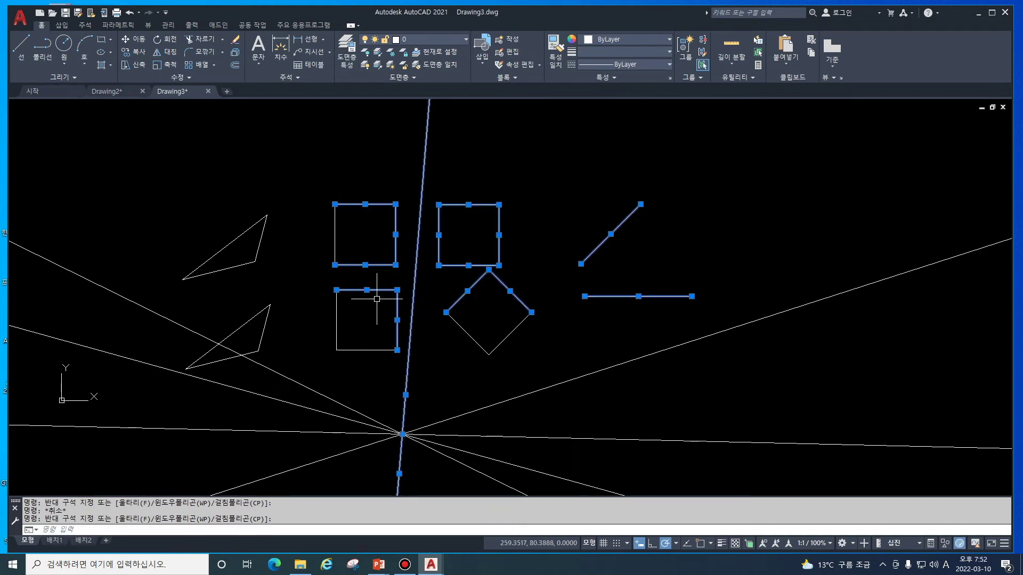
pyautogui.press('Escape')
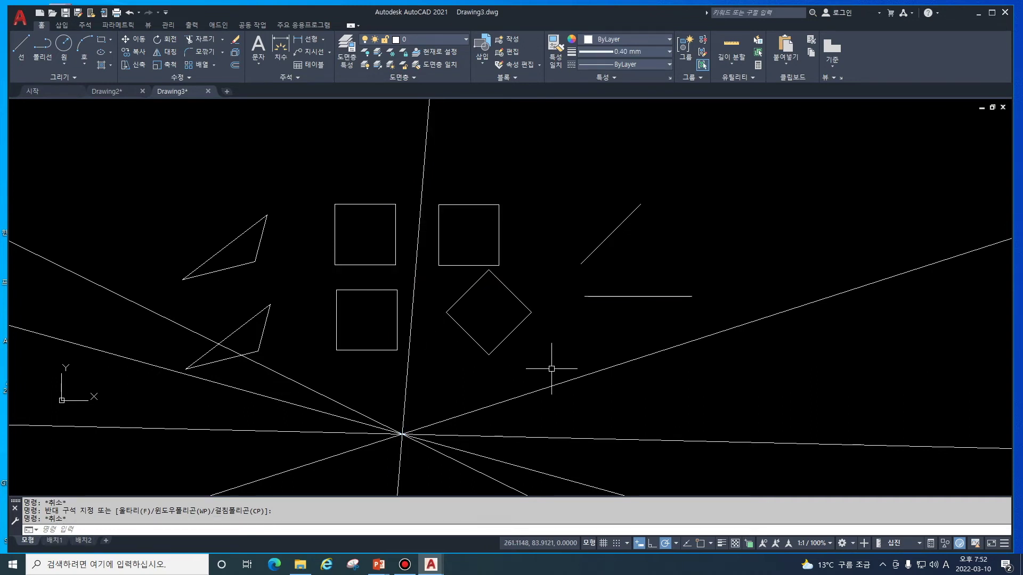
pyautogui.click(552, 369)
pyautogui.click(469, 184)
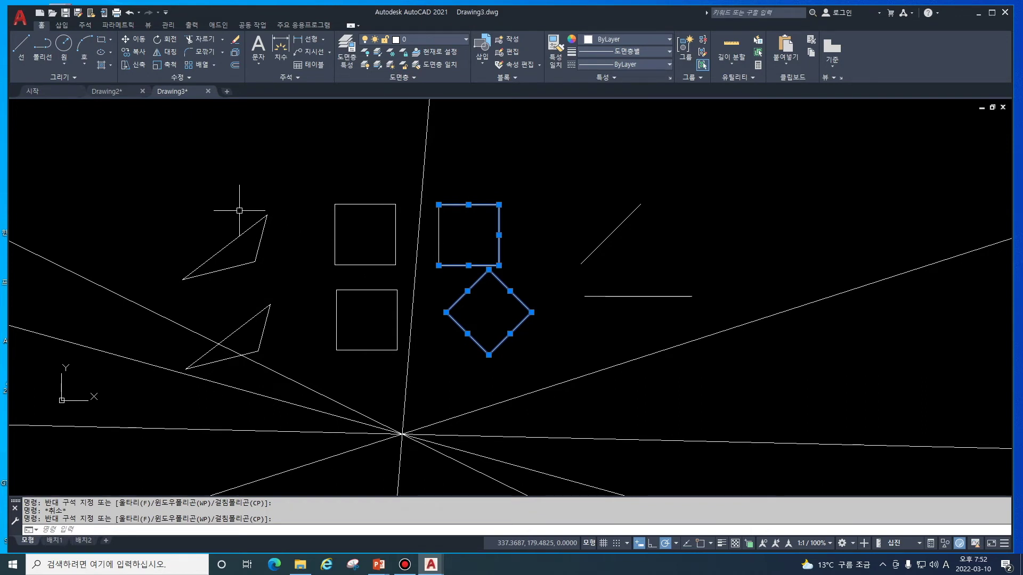
pyautogui.press('Escape')
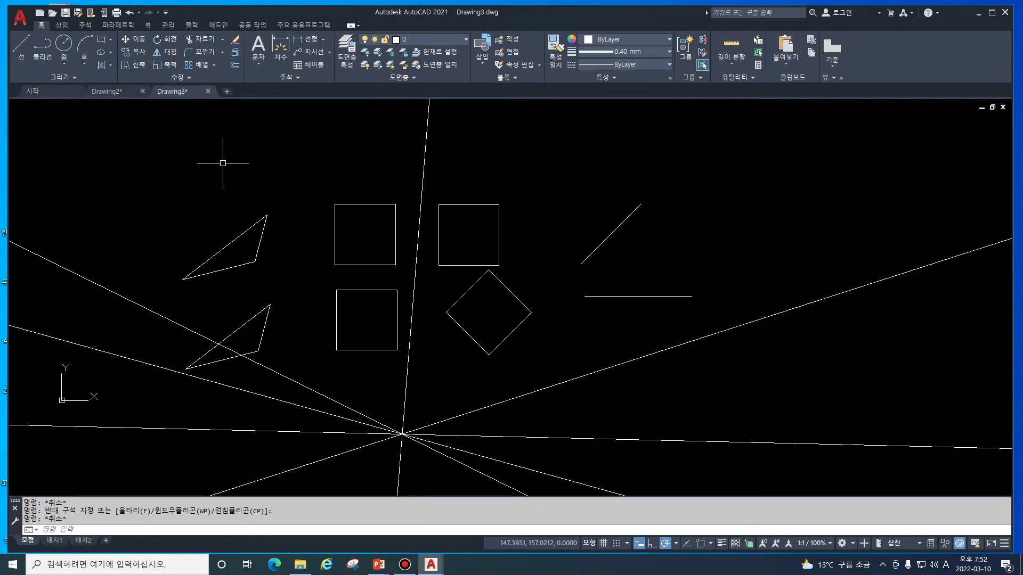
pyautogui.click(177, 127)
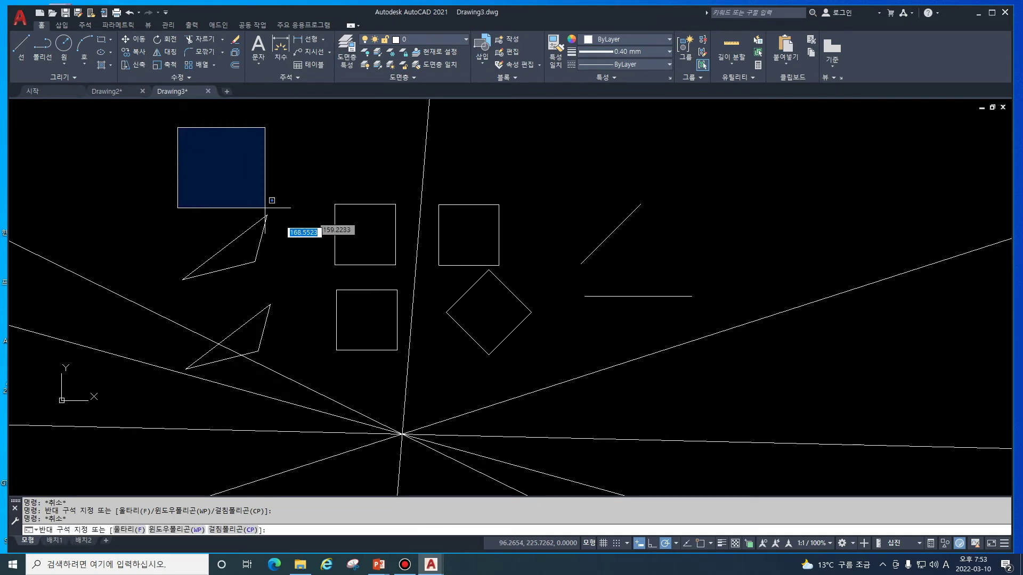
pyautogui.click(354, 318)
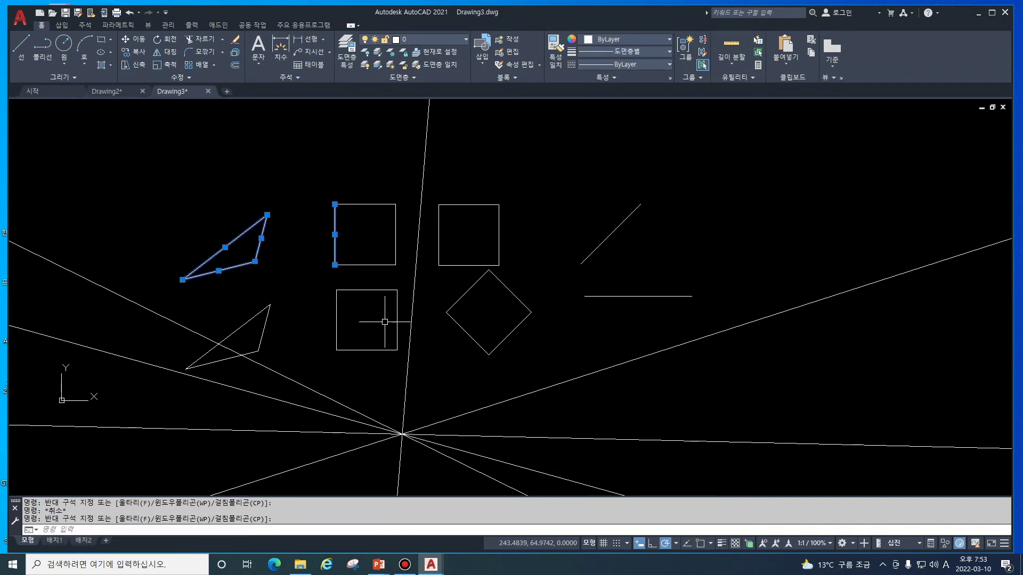
pyautogui.press('Escape')
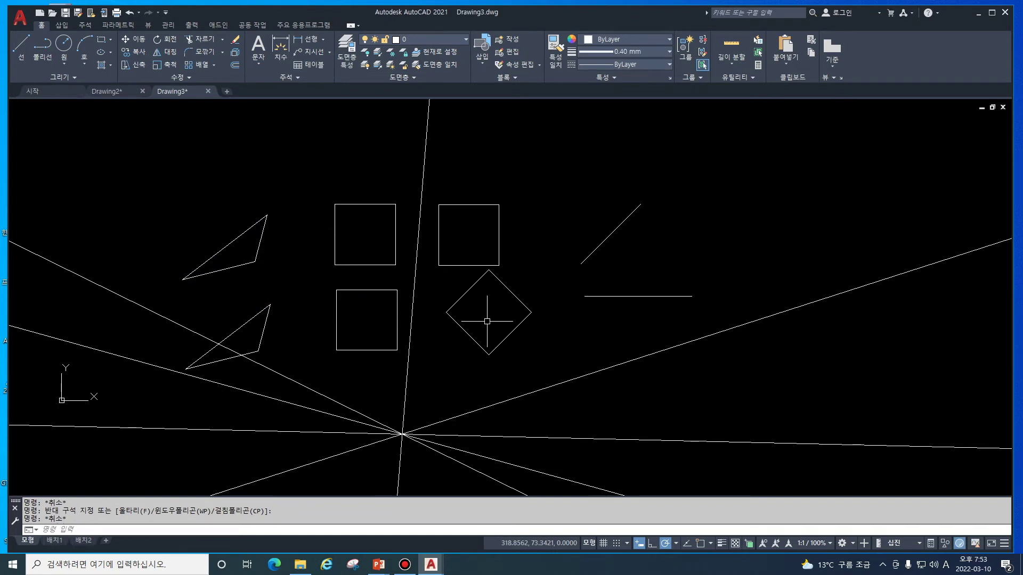
pyautogui.click(516, 371)
pyautogui.click(371, 165)
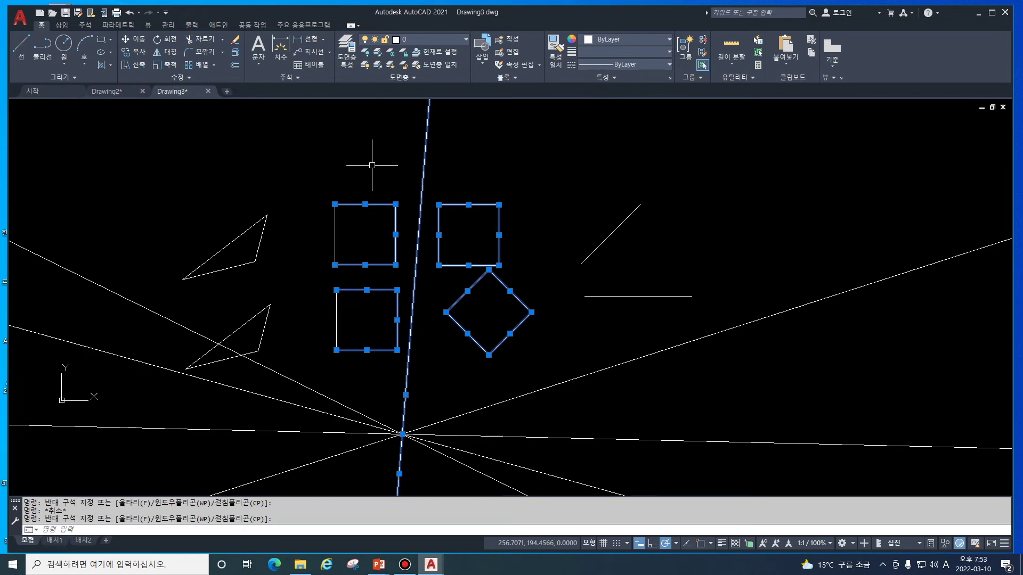
pyautogui.click(526, 134)
pyautogui.click(349, 353)
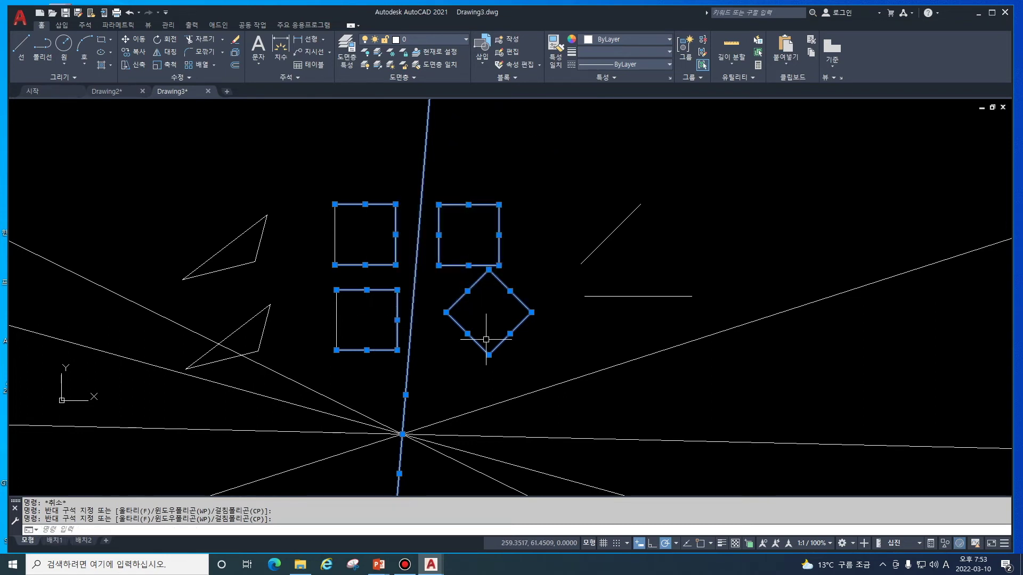
pyautogui.click(517, 359)
pyautogui.click(364, 144)
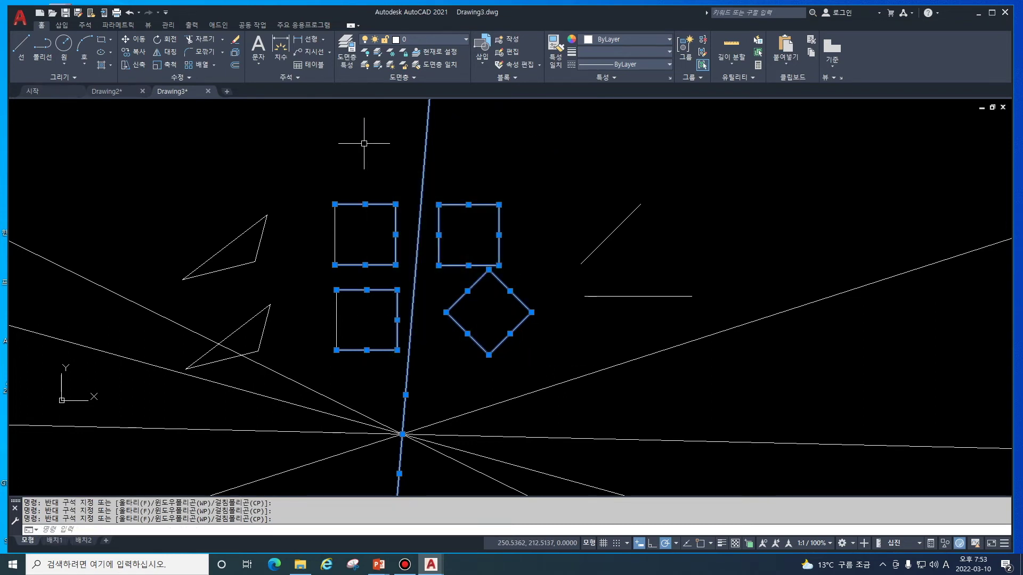
pyautogui.press('Escape')
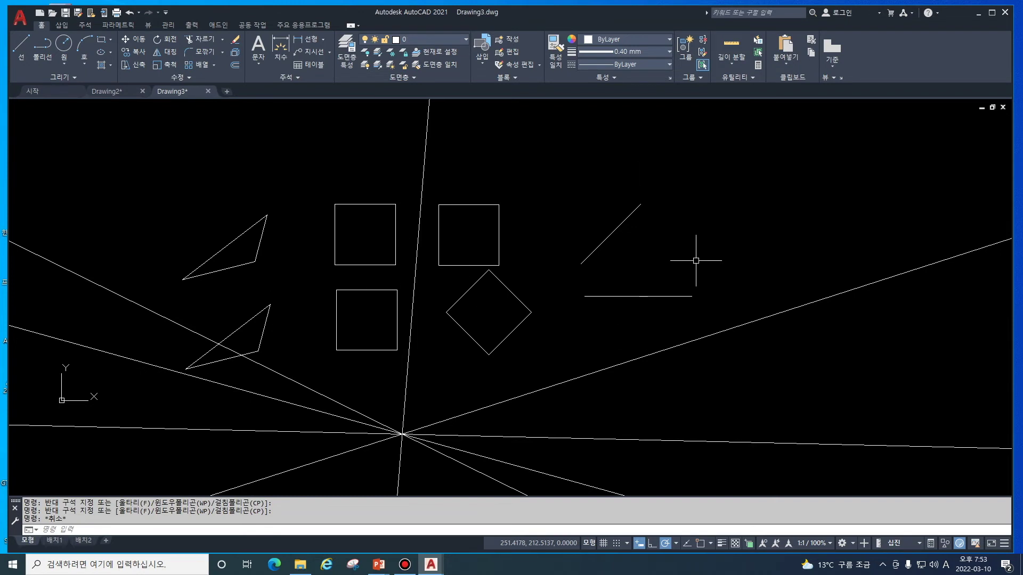
pyautogui.hotkey('alt', 'Tab')
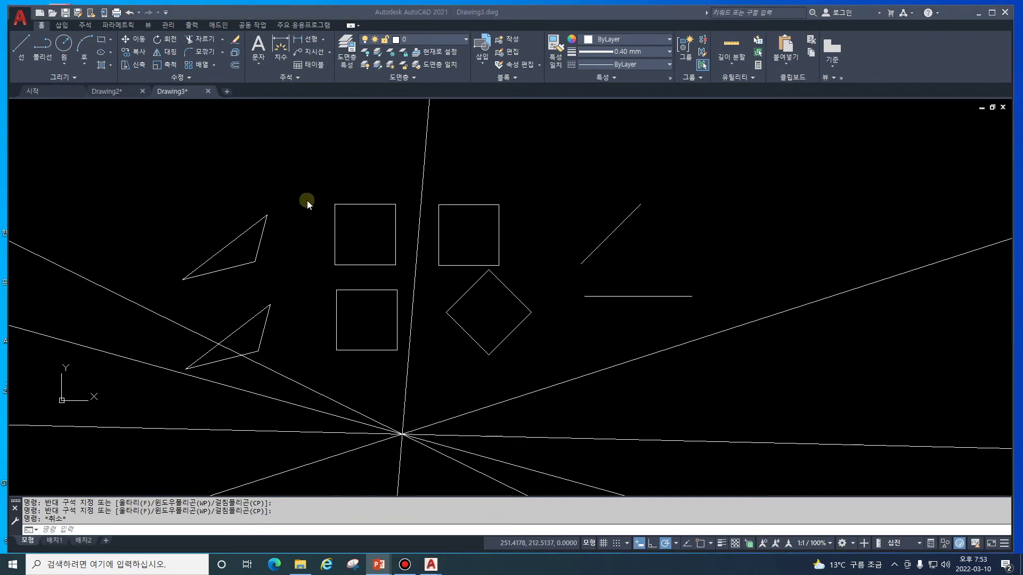
pyautogui.write('op')
pyautogui.press('Return')
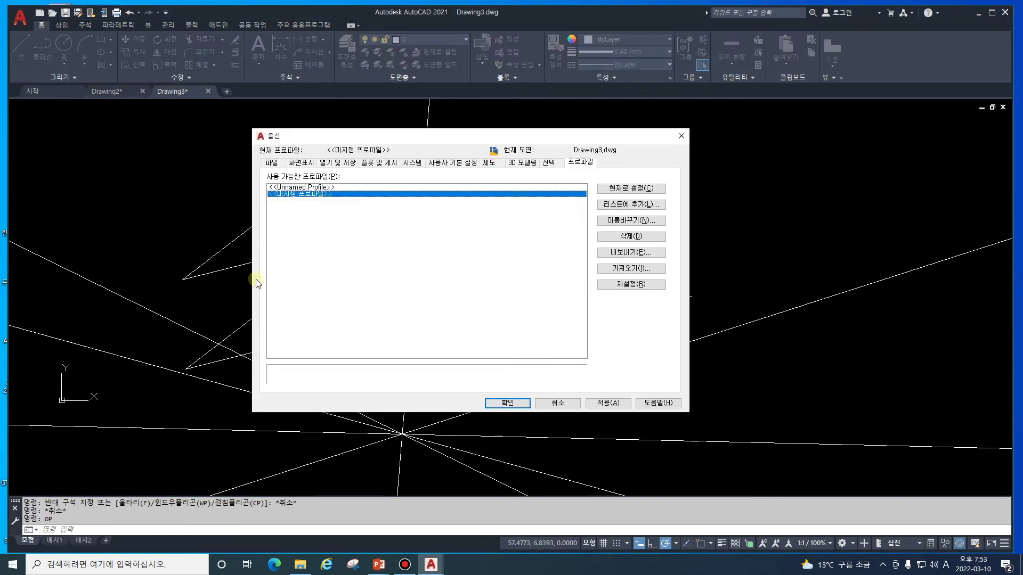
pyautogui.click(548, 163)
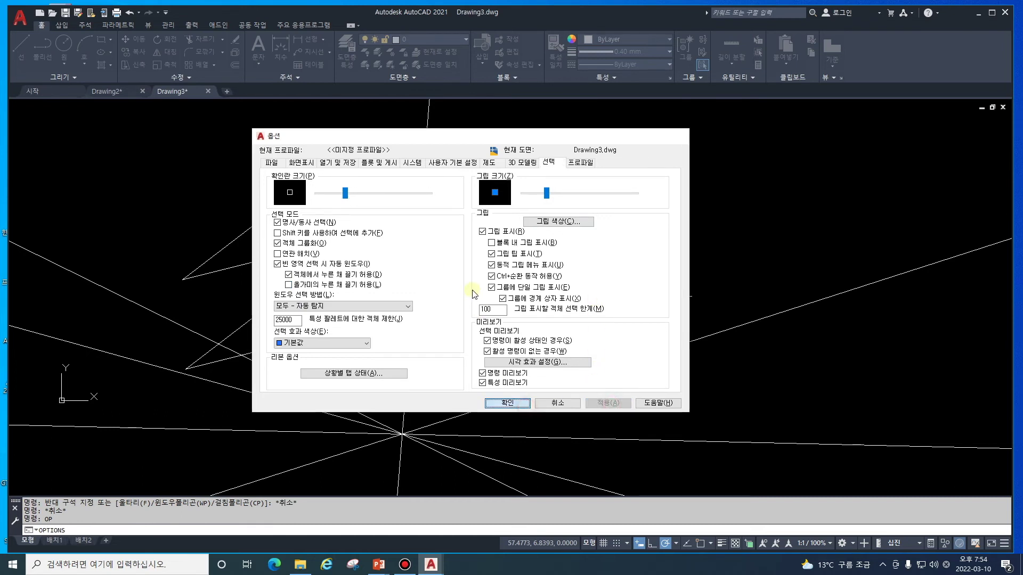
pyautogui.click(507, 402)
pyautogui.click(230, 177)
pyautogui.press('Escape')
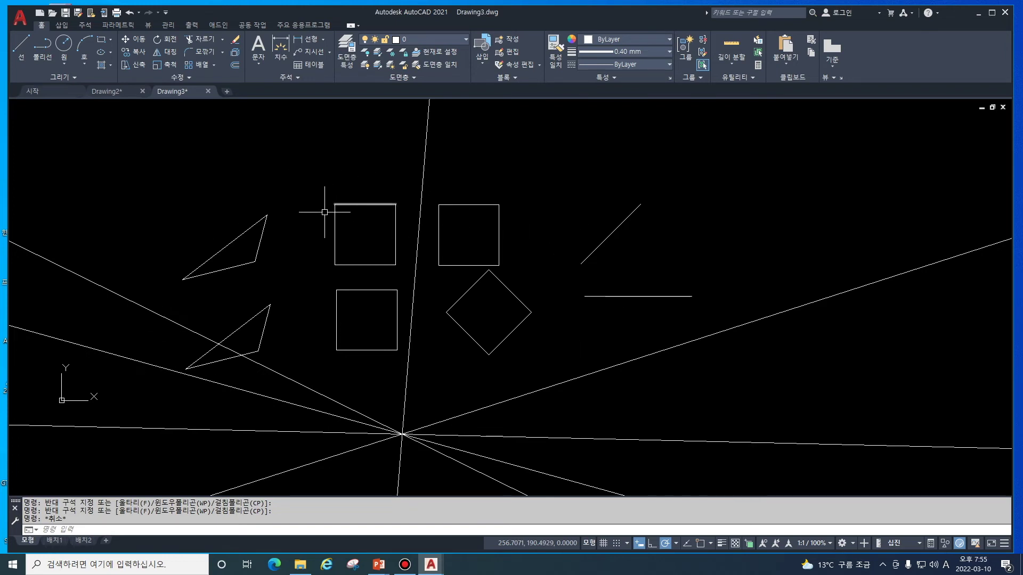
# Try ERASE with a window selection and a crossing selection, cancelling each without deleting anything
pyautogui.write('e')
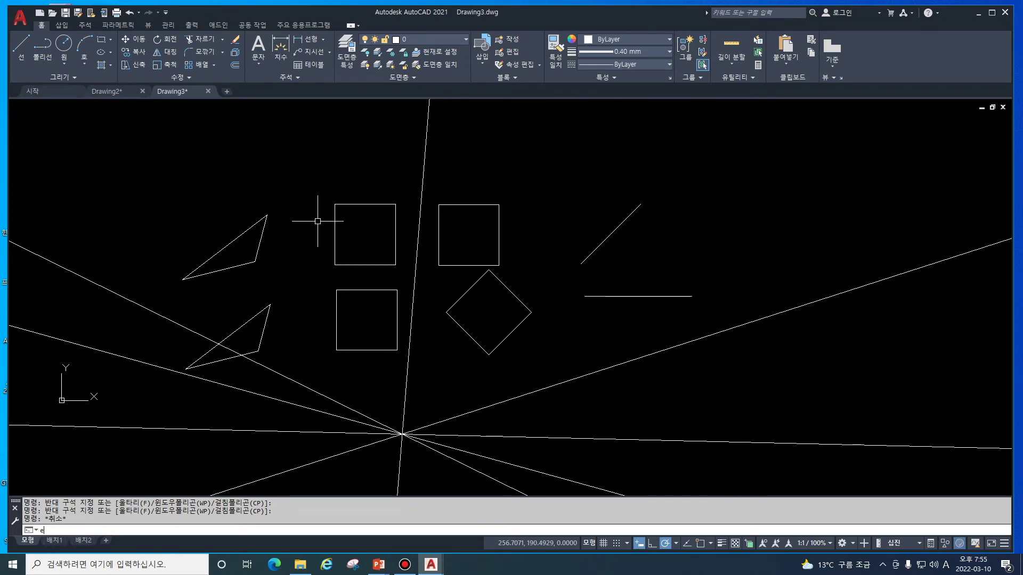
pyautogui.press('Return')
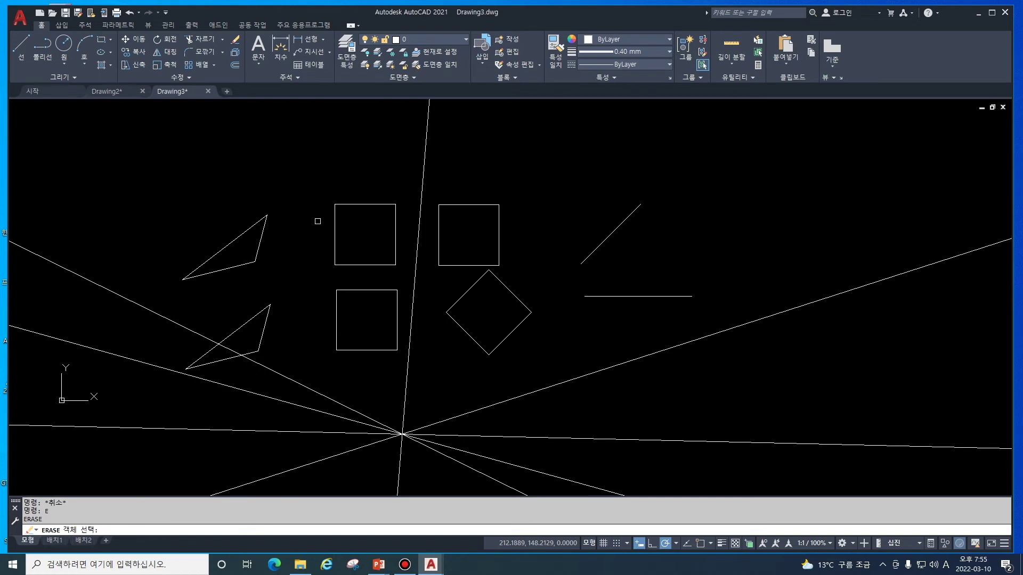
pyautogui.click(277, 143)
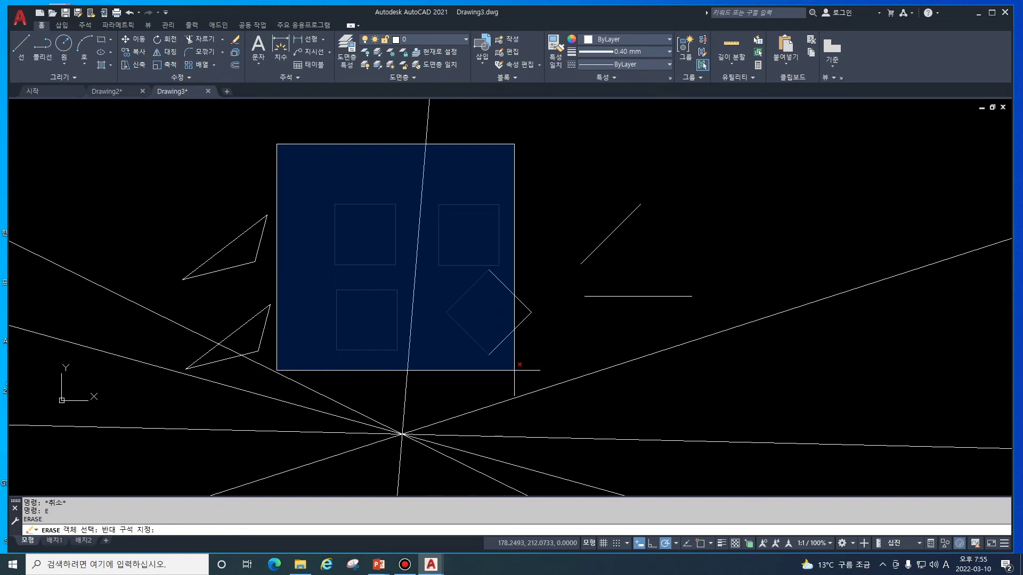
pyautogui.click(515, 370)
pyautogui.press('Escape')
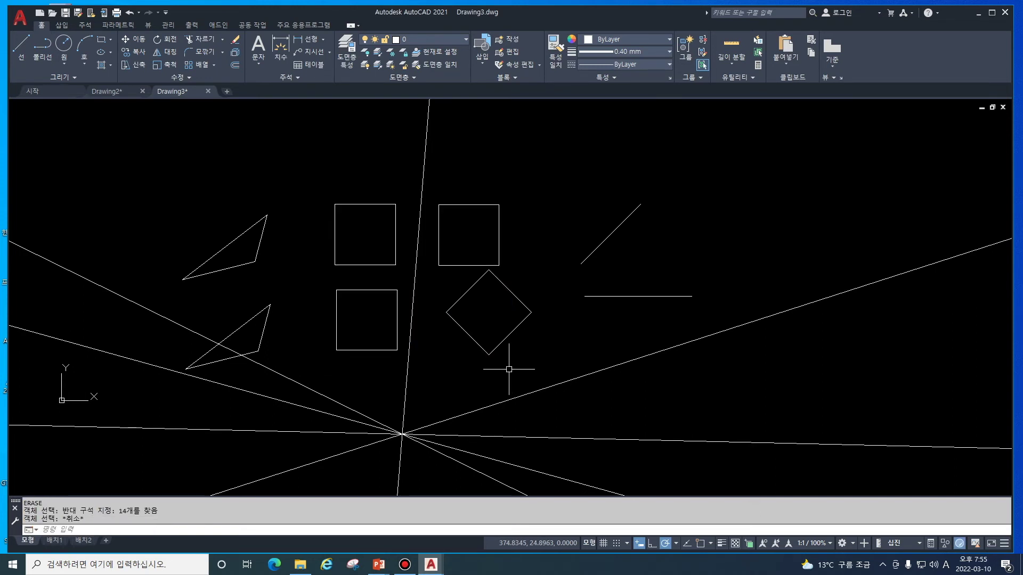
pyautogui.write('e')
pyautogui.press('Return')
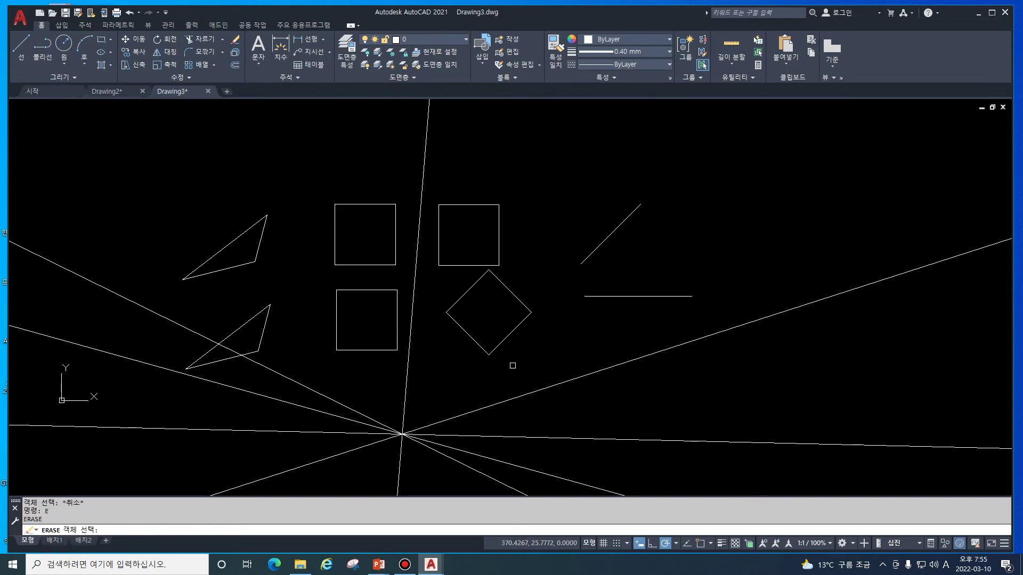
pyautogui.click(466, 168)
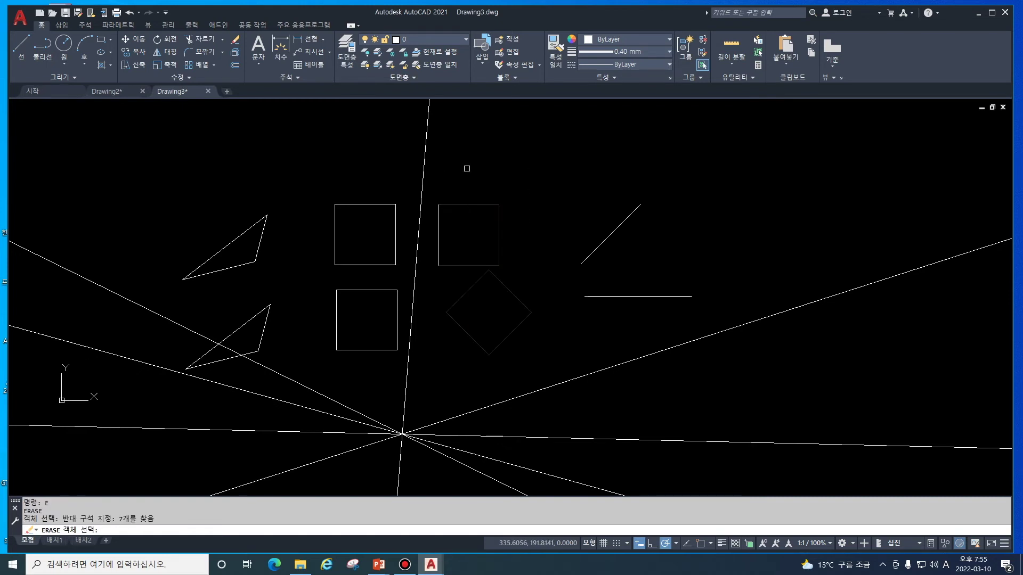
pyautogui.press('Escape')
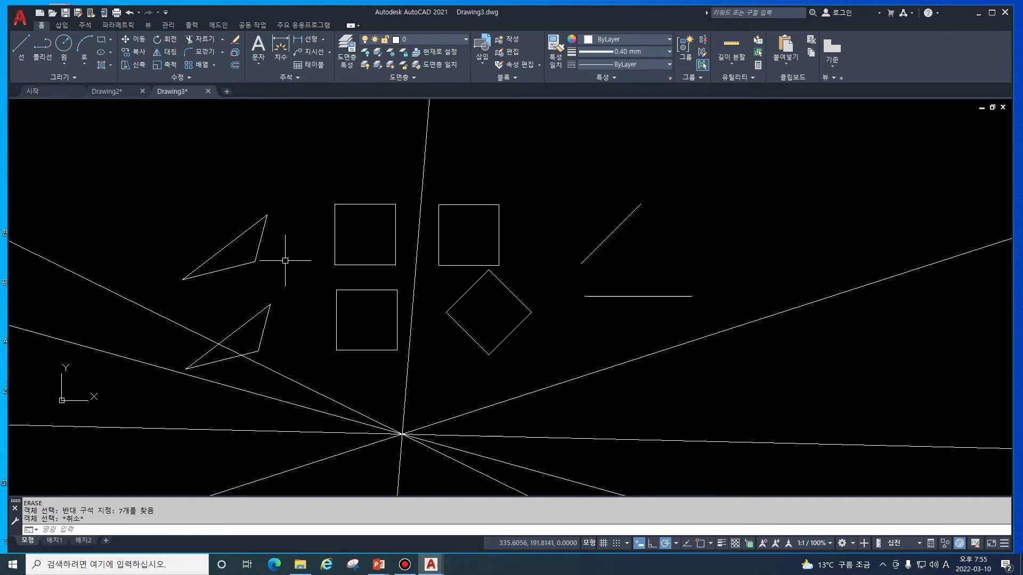
# Erase all 33 objects using ERASE with the ALL option
pyautogui.write('e')
pyautogui.press('Return')
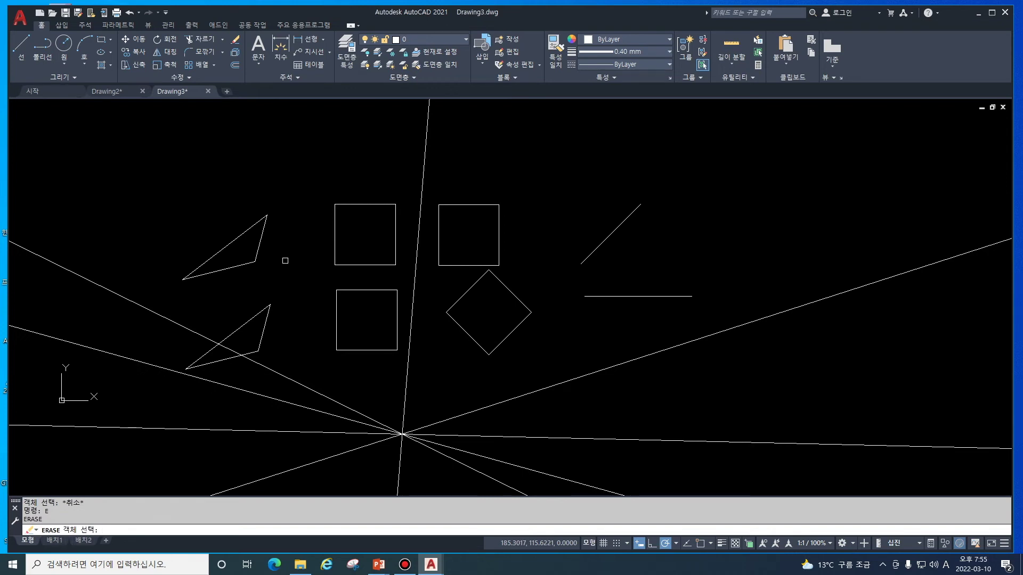
pyautogui.write('all')
pyautogui.press('Return')
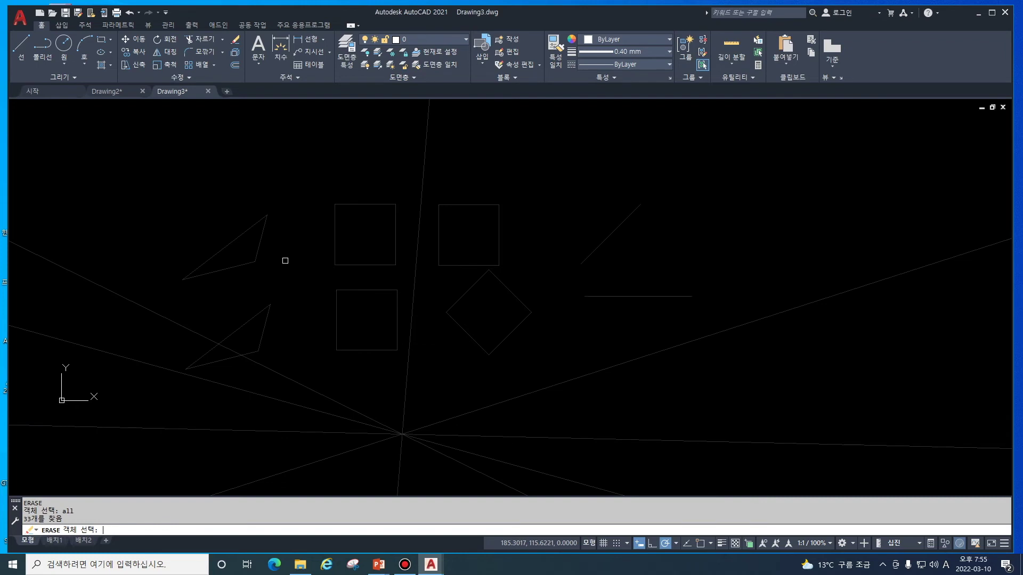
pyautogui.press('Return')
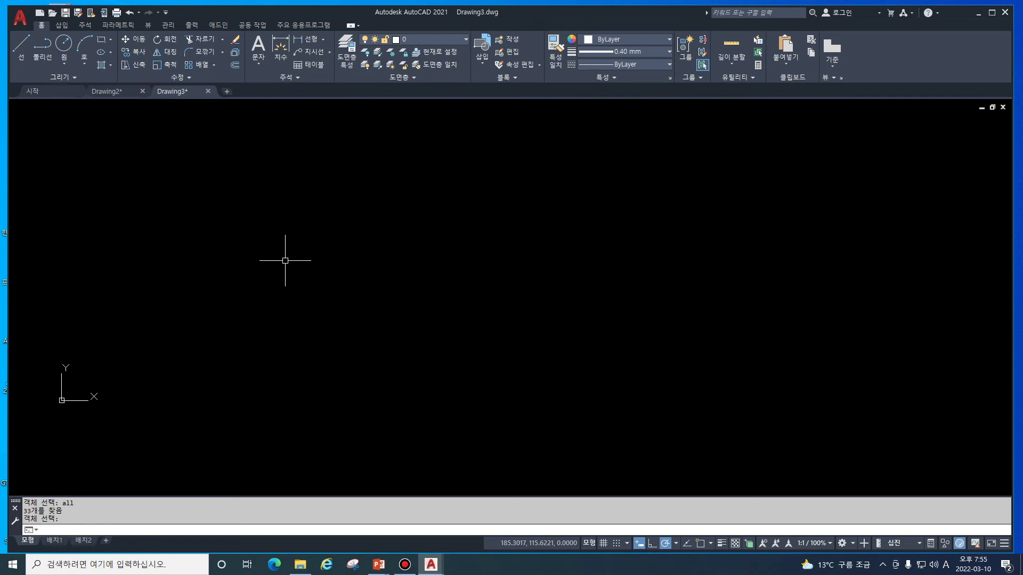
# Undo the erase to restore all objects, then delete and restore the upper diagonal line
pyautogui.hotkey('ctrl', 'z')
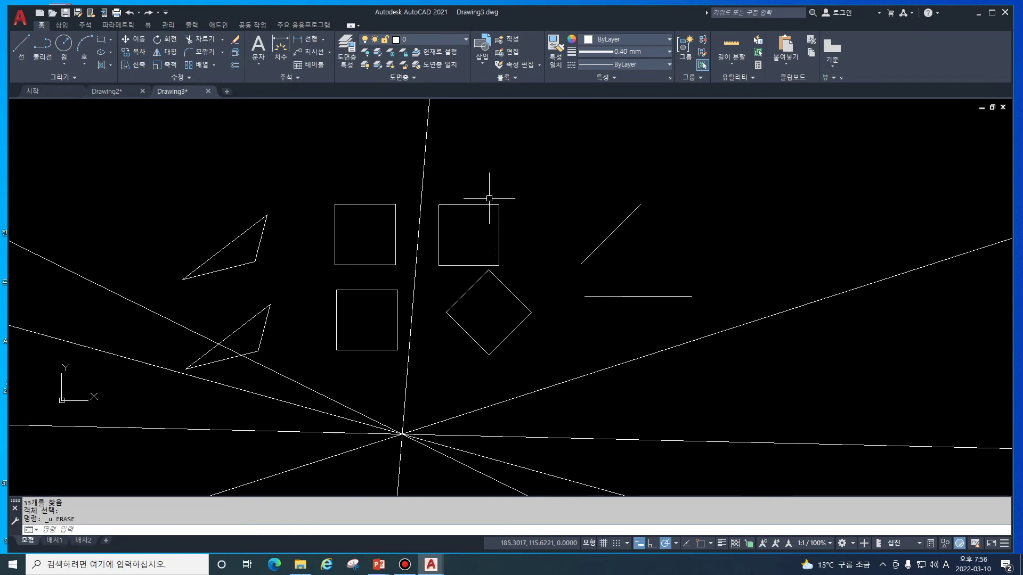
pyautogui.click(618, 222)
pyautogui.press('Delete')
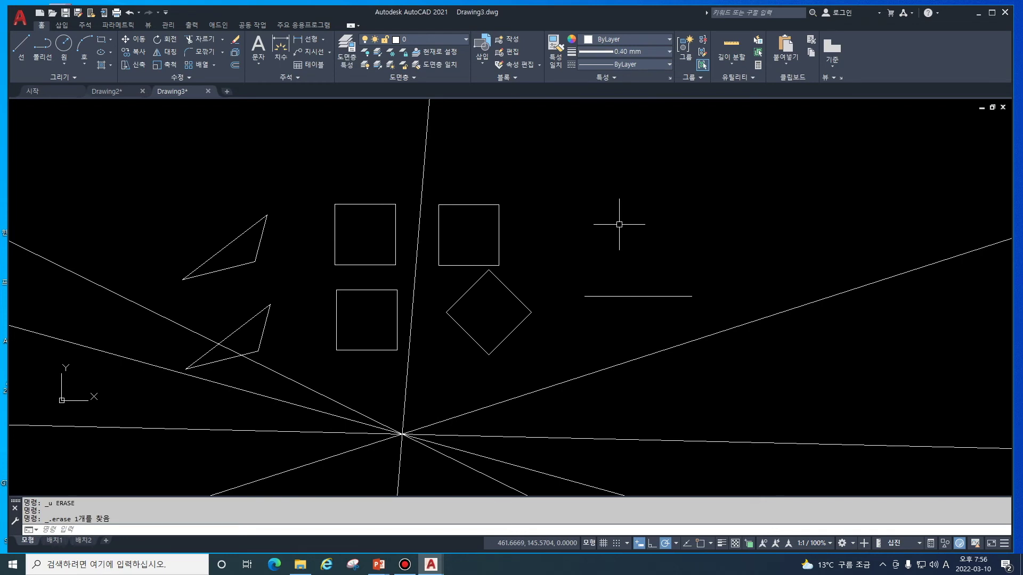
pyautogui.hotkey('ctrl', 'z')
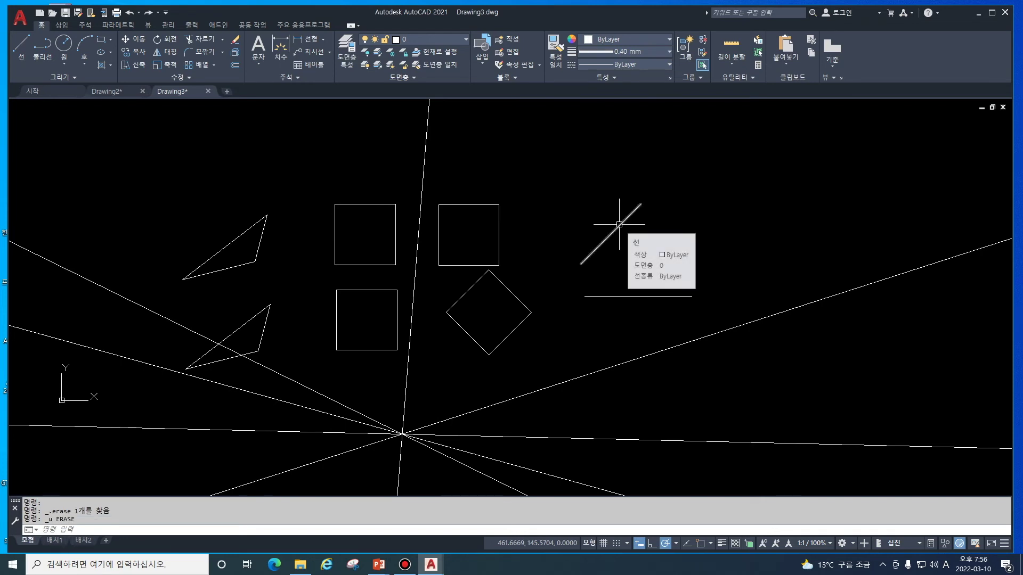
# Erase the eight right-hand objects inside a selection window
pyautogui.write('e')
pyautogui.press('Return')
pyautogui.click(372, 184)
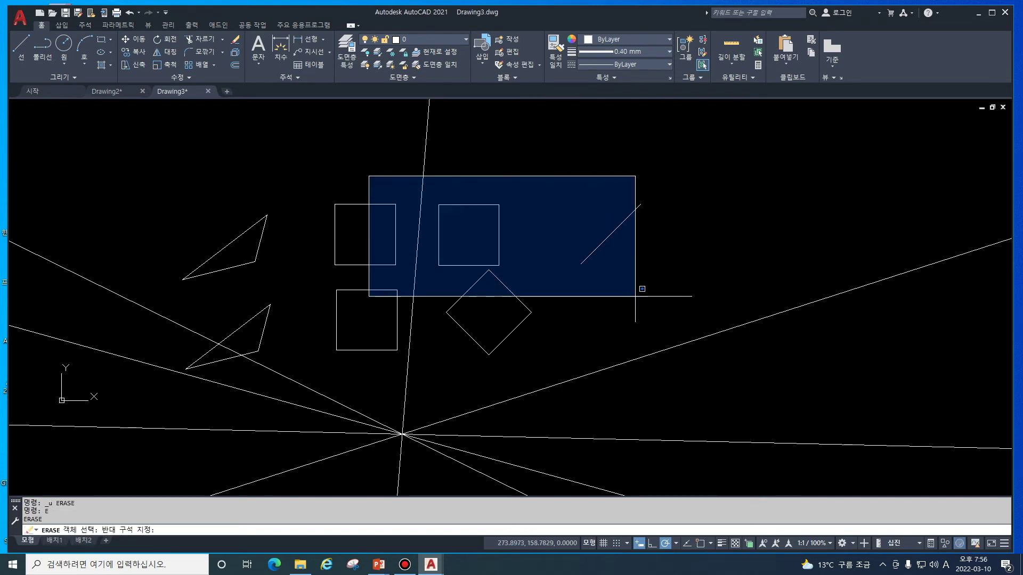
pyautogui.click(666, 349)
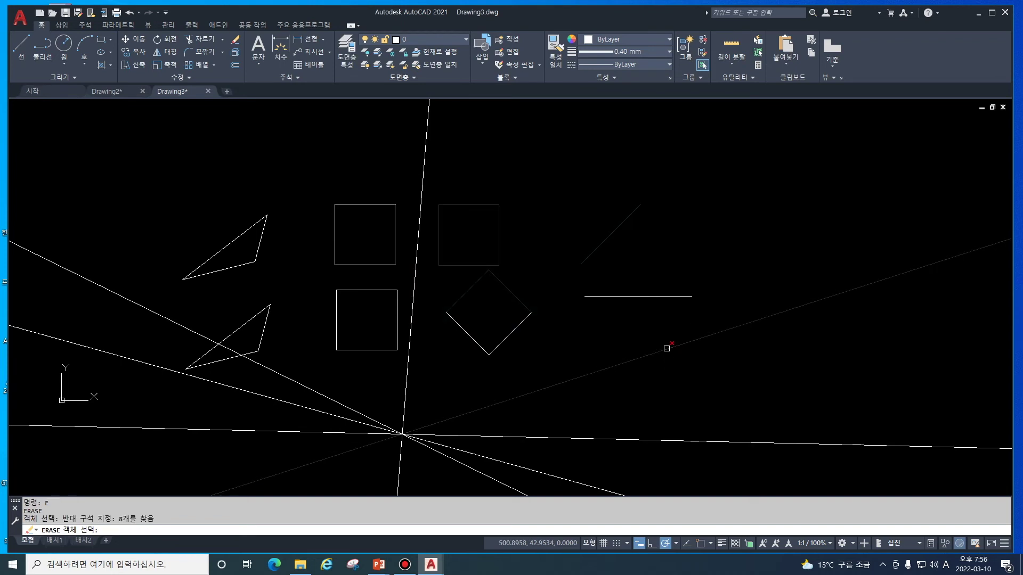
pyautogui.press('Return')
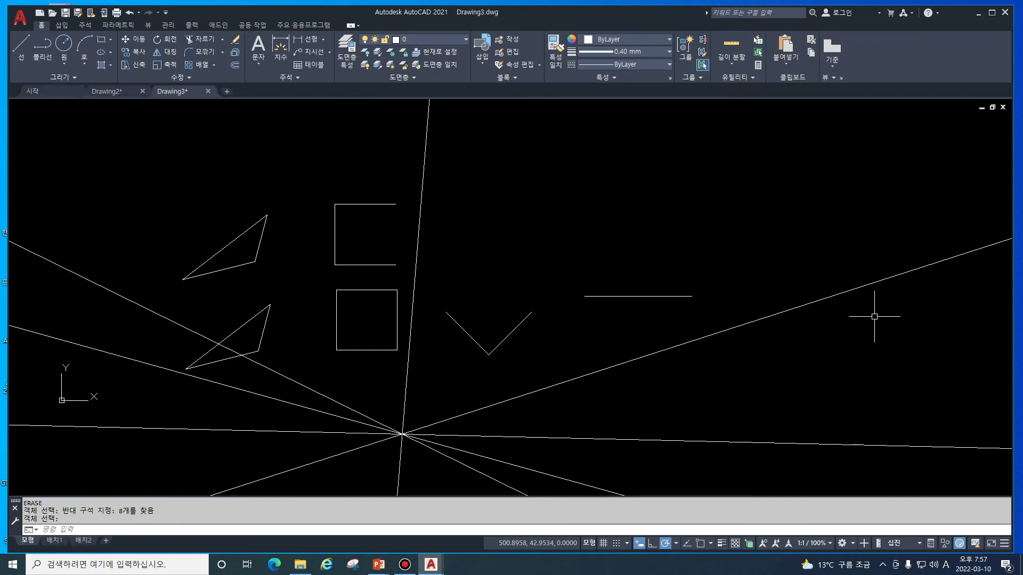
pyautogui.hotkey('alt', 'Tab')
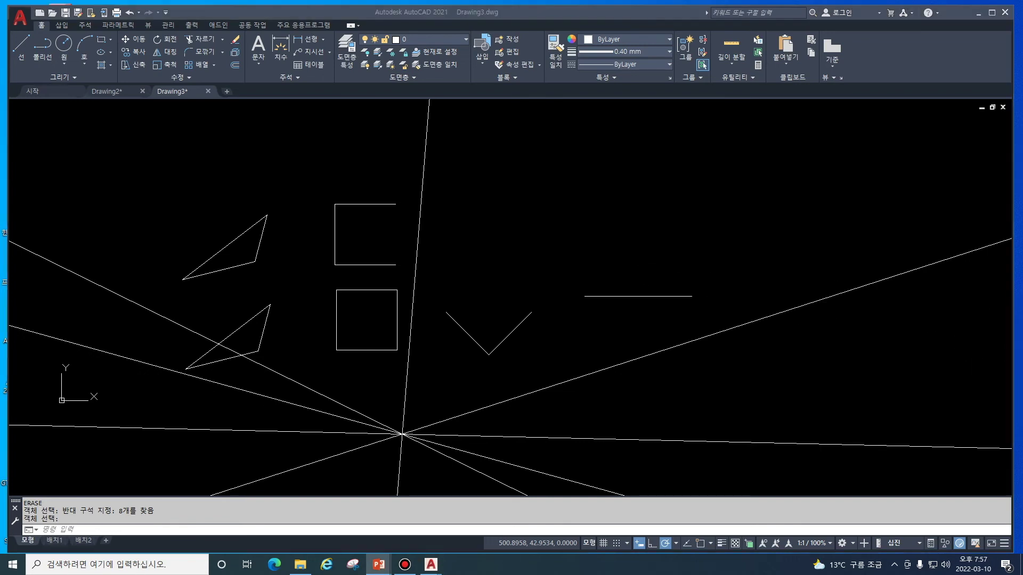
pyautogui.click(496, 235)
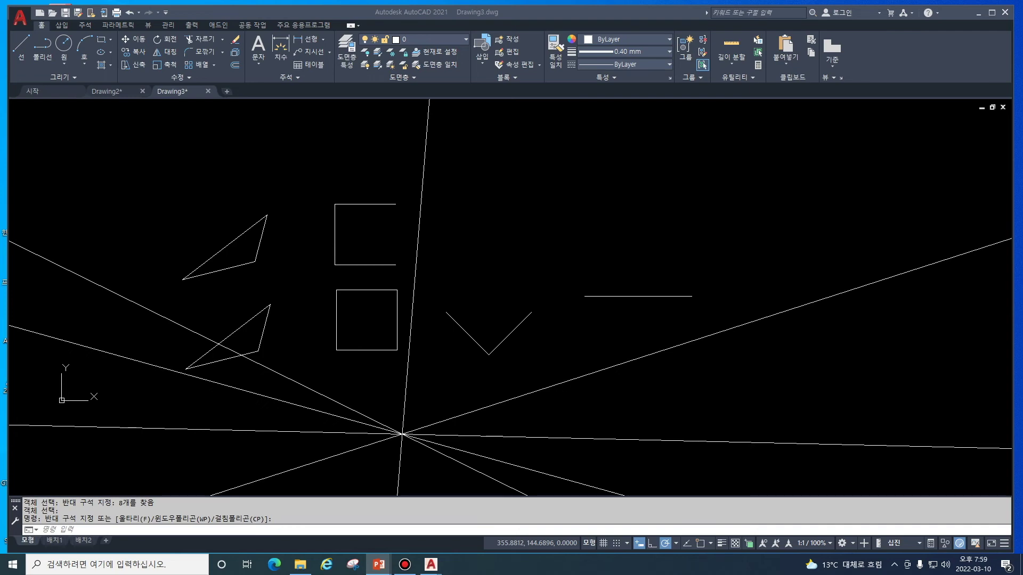
# Pan and wheel-zoom around the drawing, then ZOOM All to show the whole drawing area
pyautogui.moveTo(511, 348); pyautogui.dragTo(510, 352, button='middle')
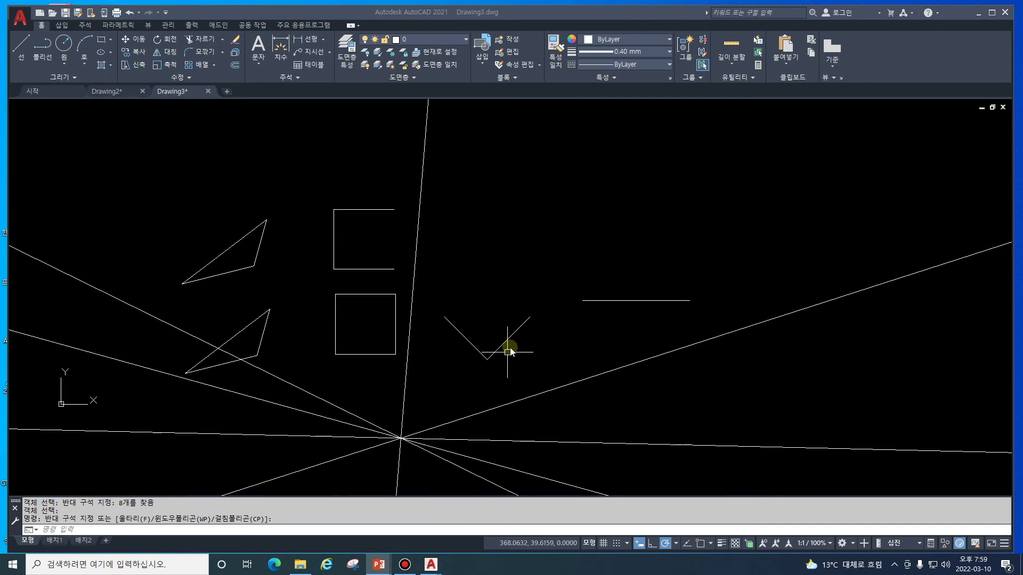
pyautogui.scroll(2, 523, 342)
pyautogui.scroll(-4, 526, 341)
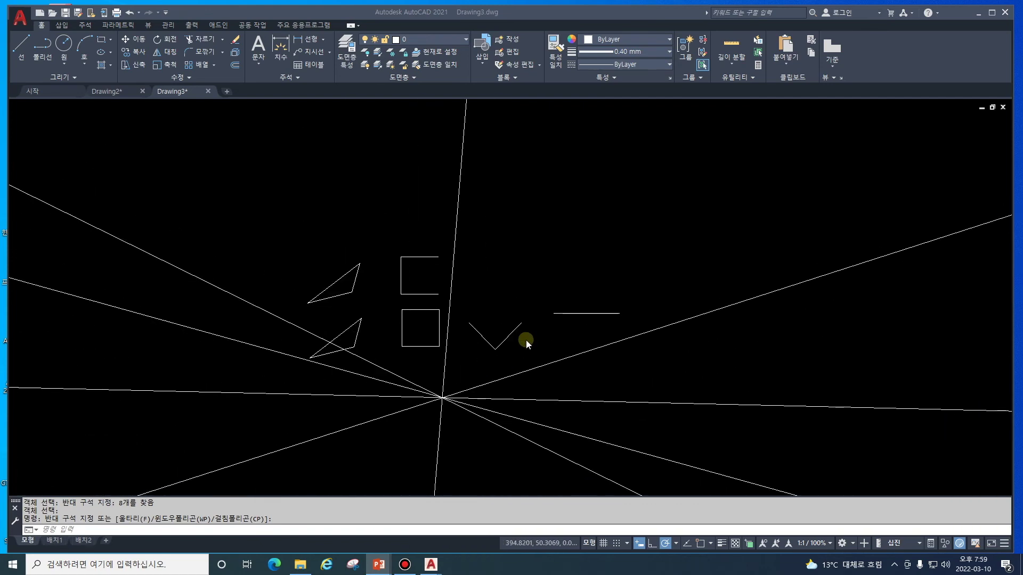
pyautogui.scroll(4, 526, 340)
pyautogui.scroll(-4, 528, 339)
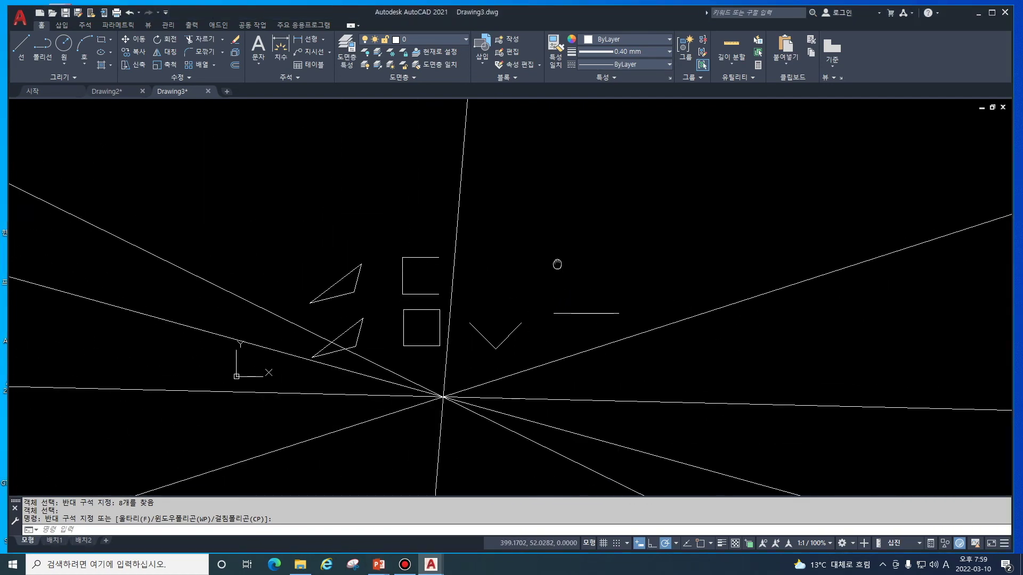
pyautogui.moveTo(556, 265); pyautogui.dragTo(580, 199, button='middle')
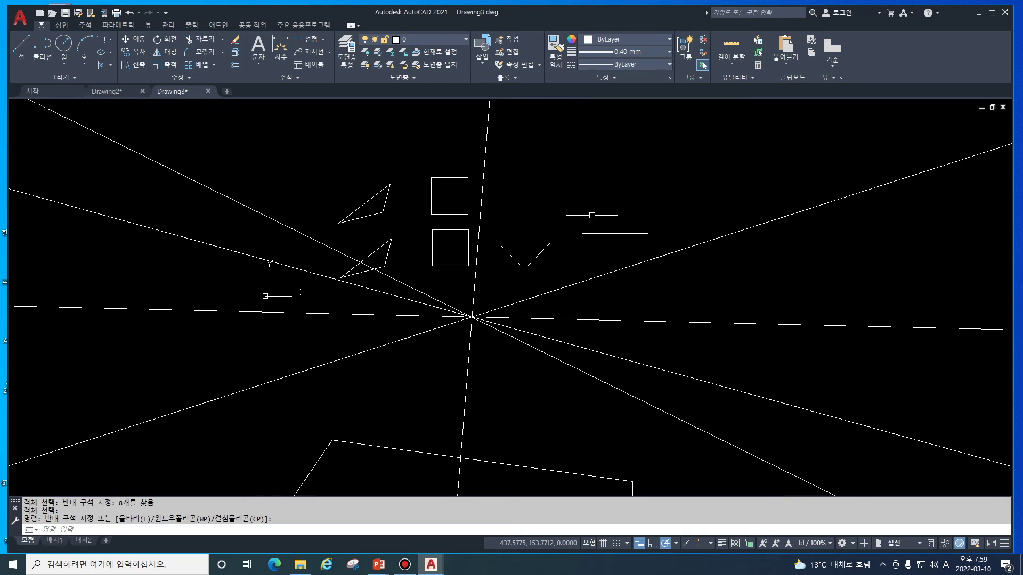
pyautogui.write('z')
pyautogui.press('Return')
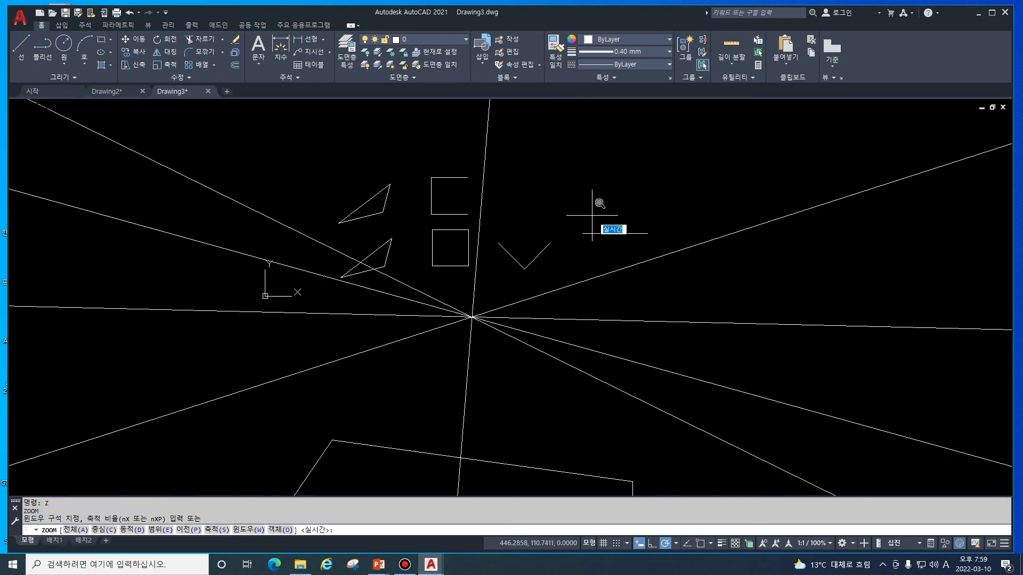
pyautogui.write('a')
pyautogui.press('Return')
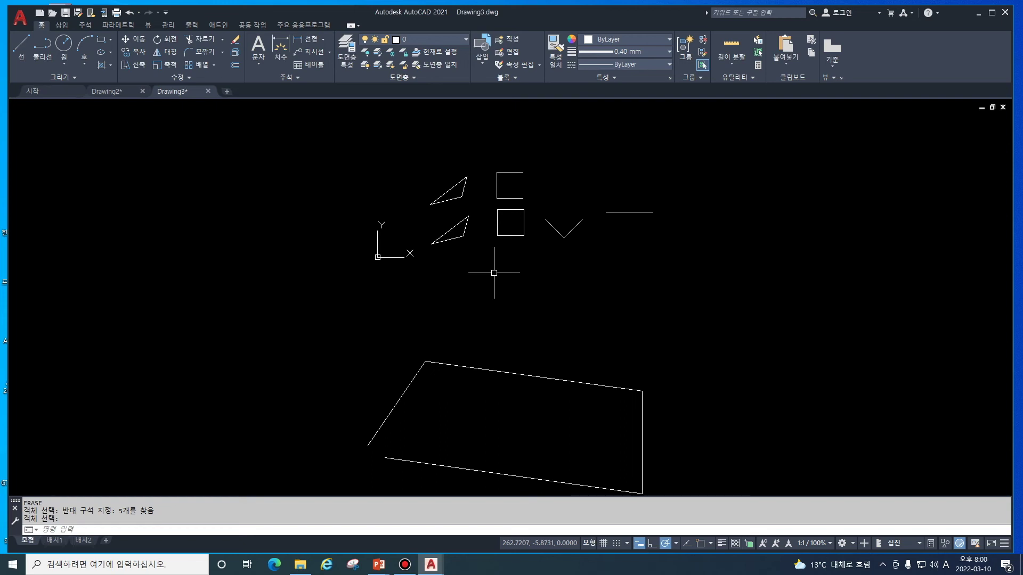
# Zoom to the extents of all drawn objects
pyautogui.write('z')
pyautogui.press('Return')
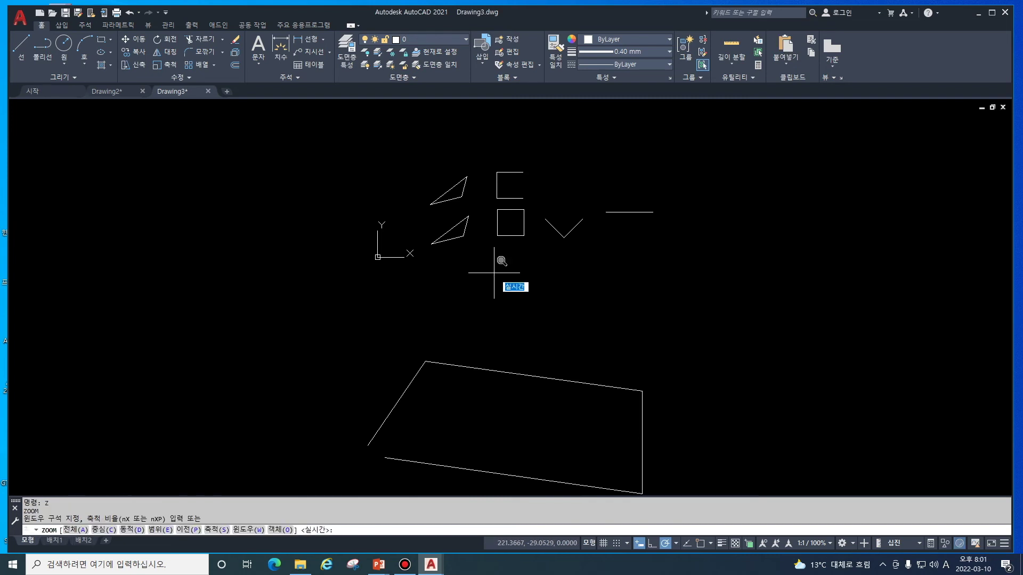
pyautogui.write('e')
pyautogui.press('Return')
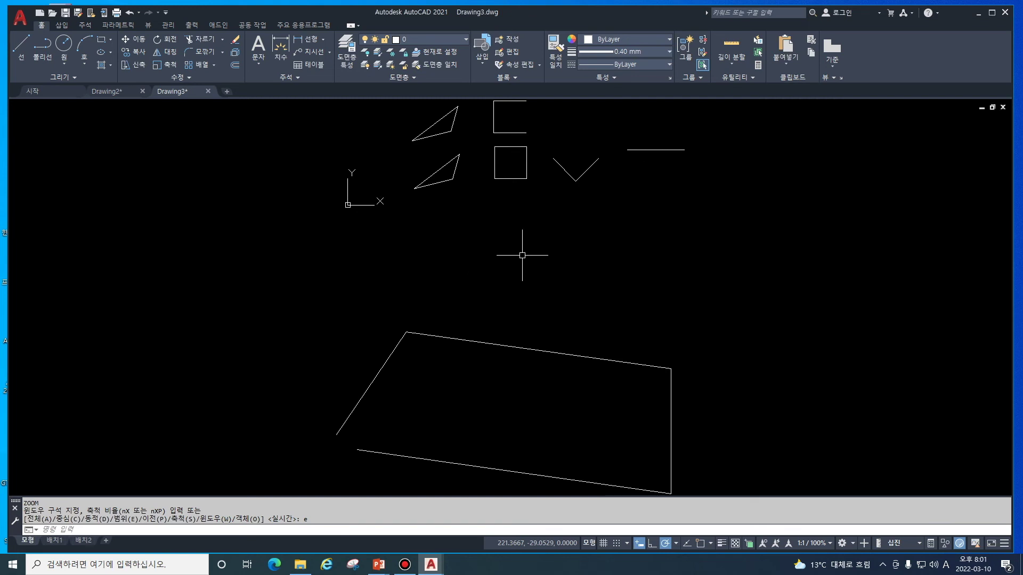
# Draw a small rectangle below-left of the large four-sided outline
pyautogui.scroll(-4, 456, 320)
pyautogui.moveTo(469, 330); pyautogui.dragTo(519, 221, button='middle')
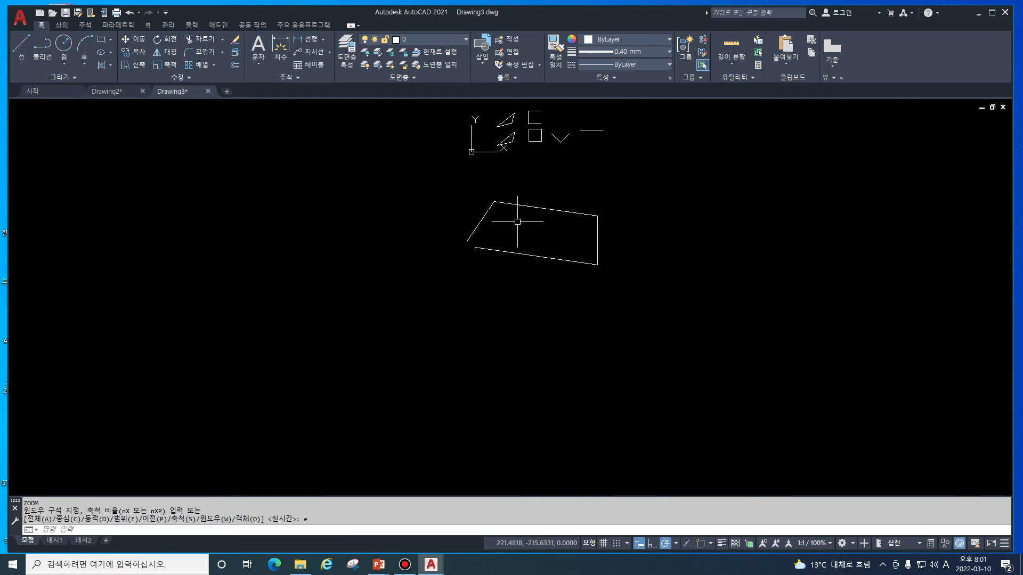
pyautogui.moveTo(567, 166); pyautogui.dragTo(671, 205, button='middle')
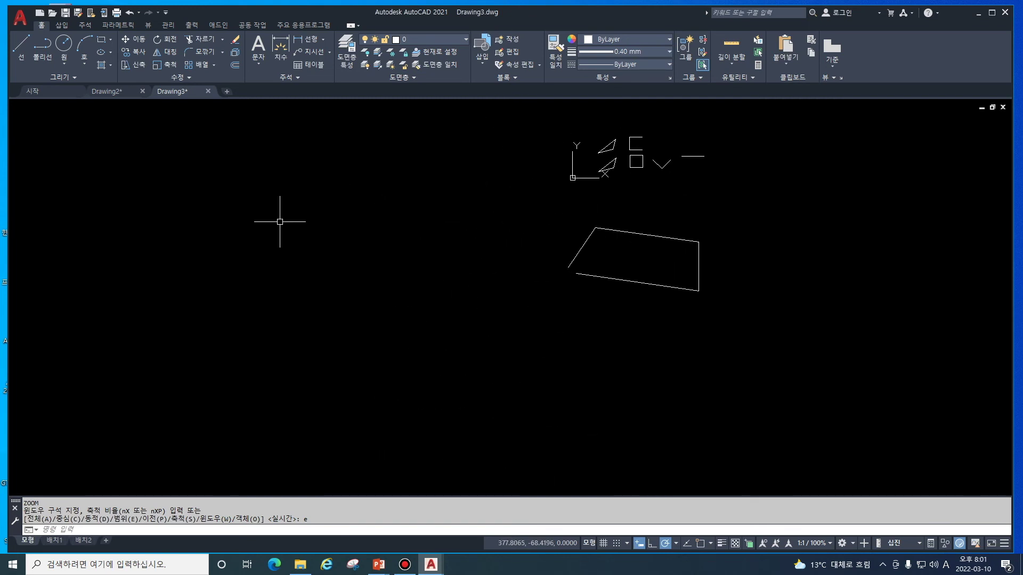
pyautogui.click(106, 41)
pyautogui.click(395, 331)
pyautogui.click(420, 345)
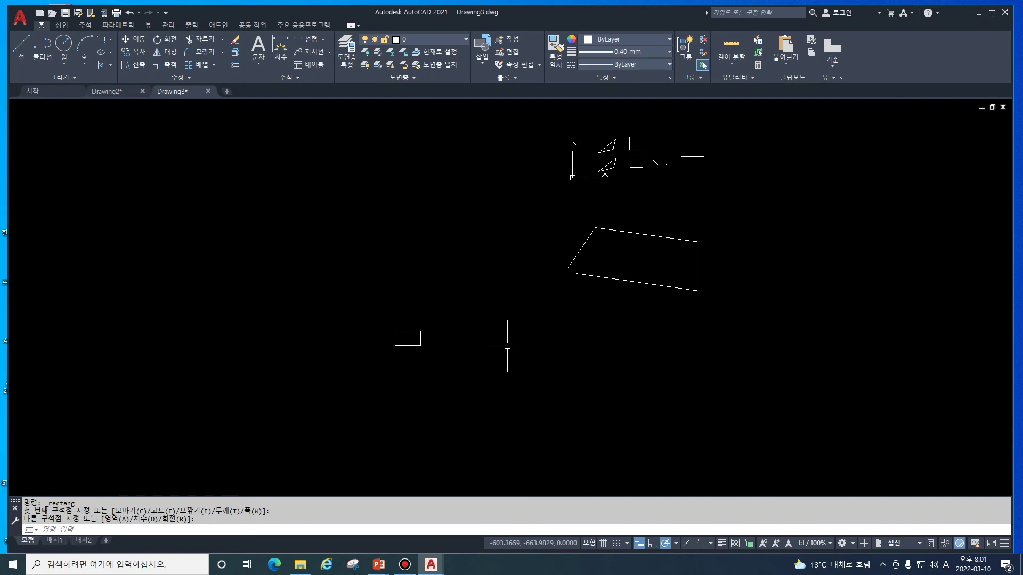
# Cancel the unfinished rectangle and ZOOM All to show the whole drawing area
pyautogui.press('Escape')
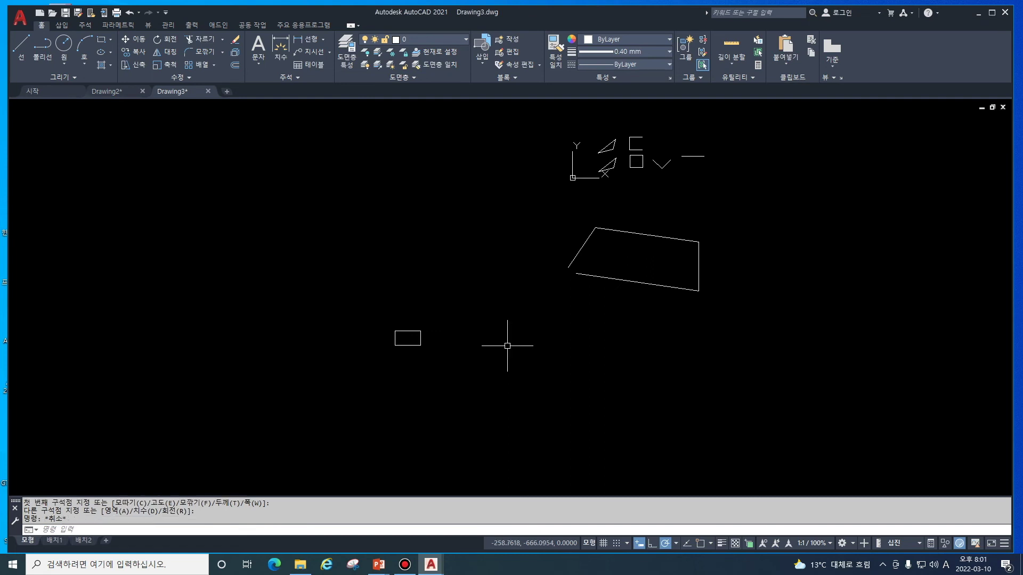
pyautogui.write('z')
pyautogui.press('Return')
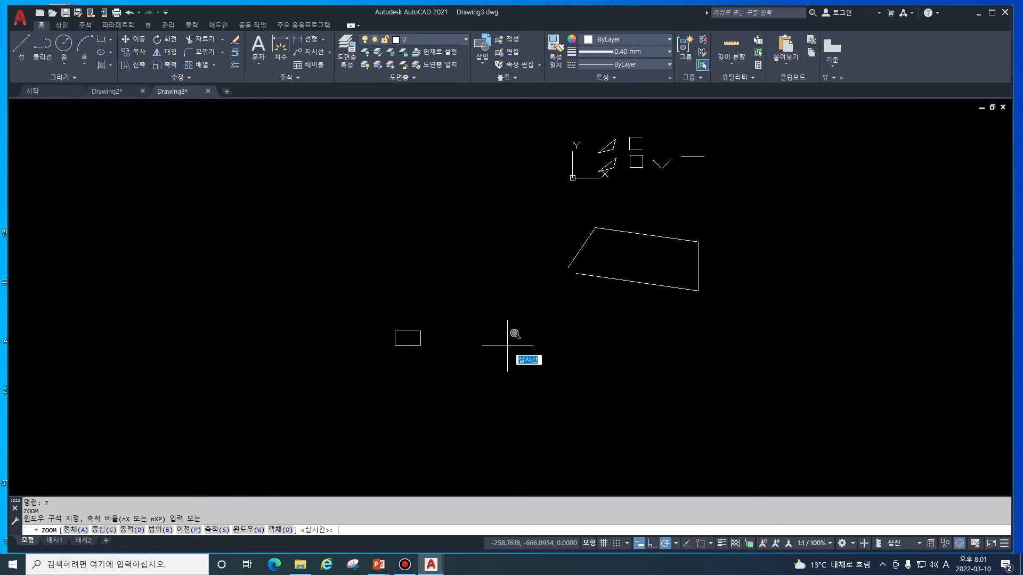
pyautogui.write('a')
pyautogui.press('Return')
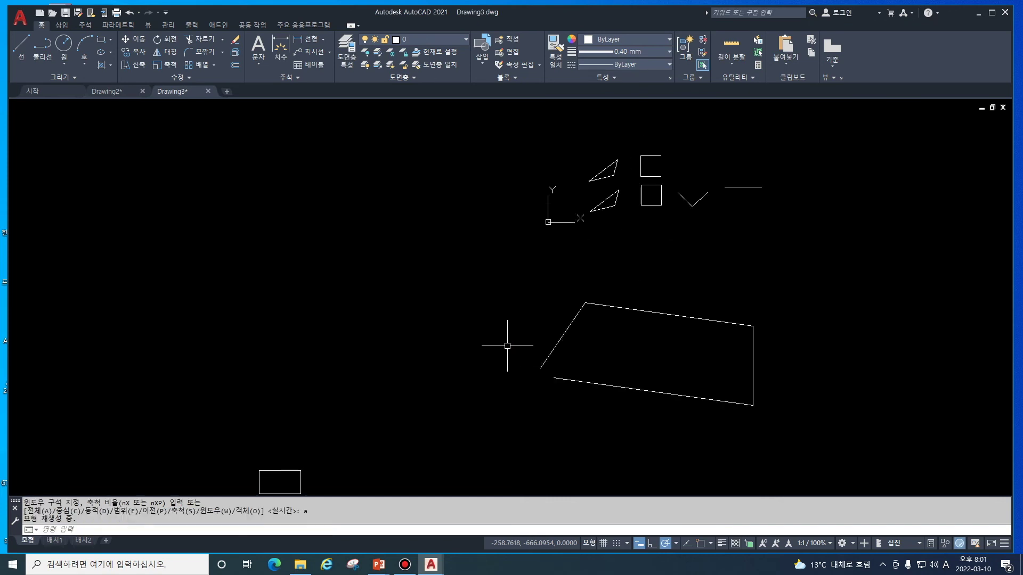
# Zoom to the extents of all objects and pan the drawing left and down
pyautogui.write('z')
pyautogui.press('Return')
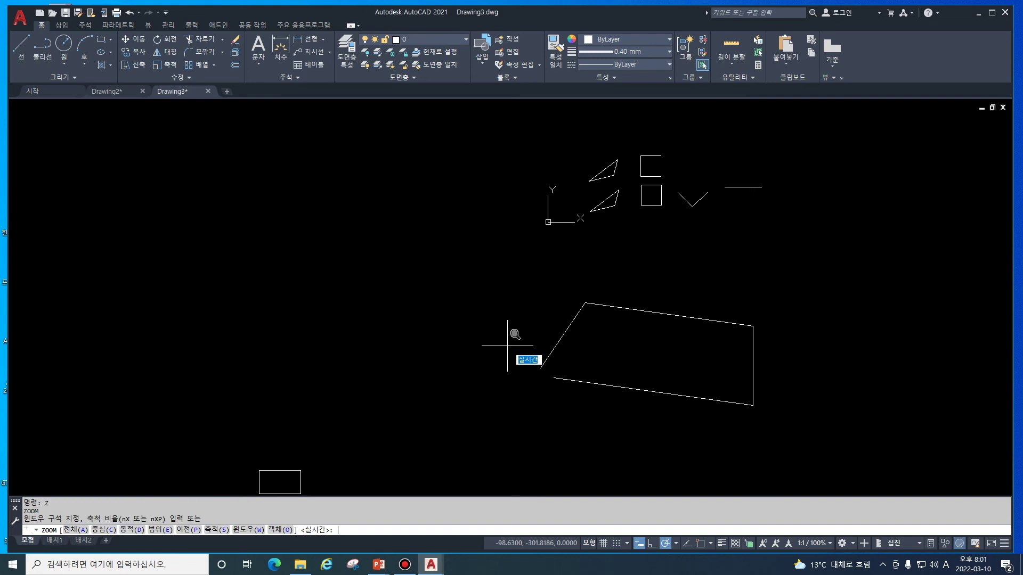
pyautogui.moveTo(508, 344); pyautogui.dragTo(515, 335)
pyautogui.write('e')
pyautogui.press('Return')
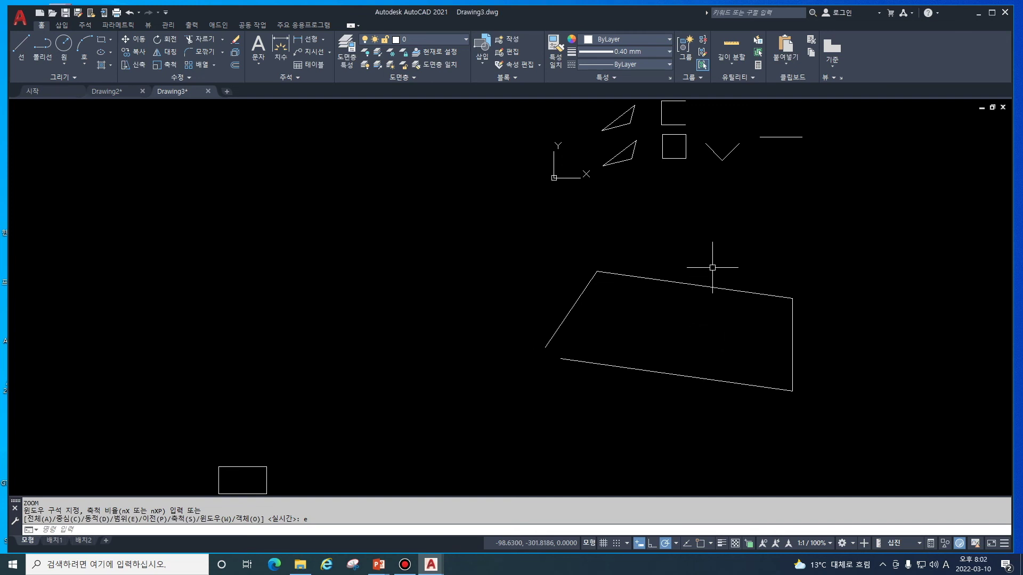
pyautogui.moveTo(696, 219); pyautogui.dragTo(480, 325, button='middle')
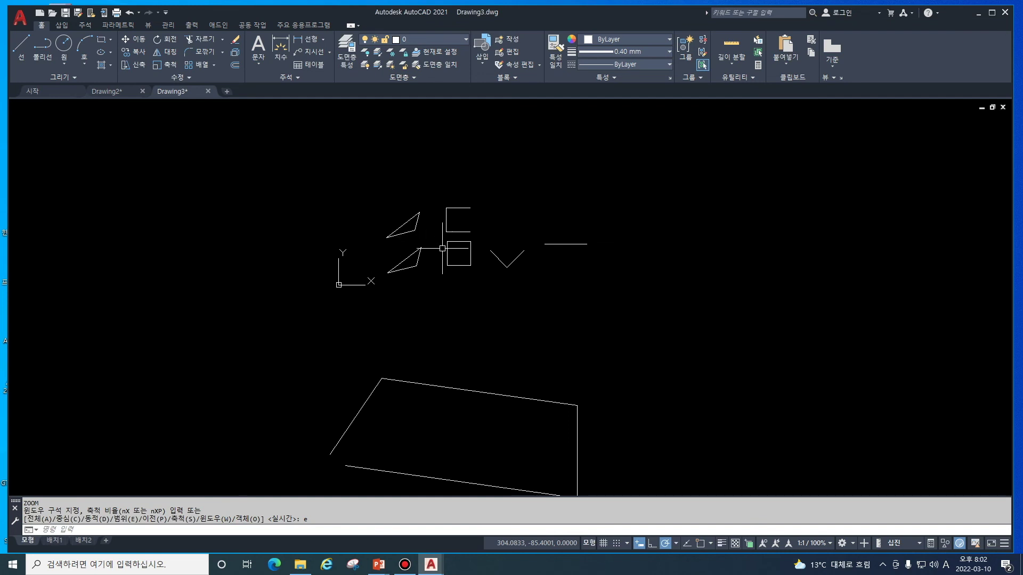
pyautogui.write('z')
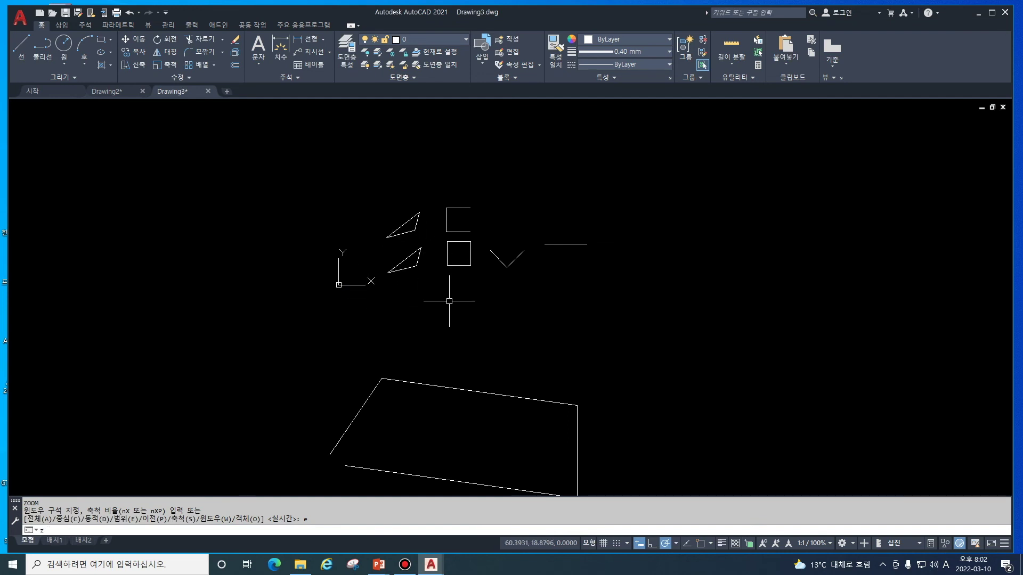
pyautogui.press('Return')
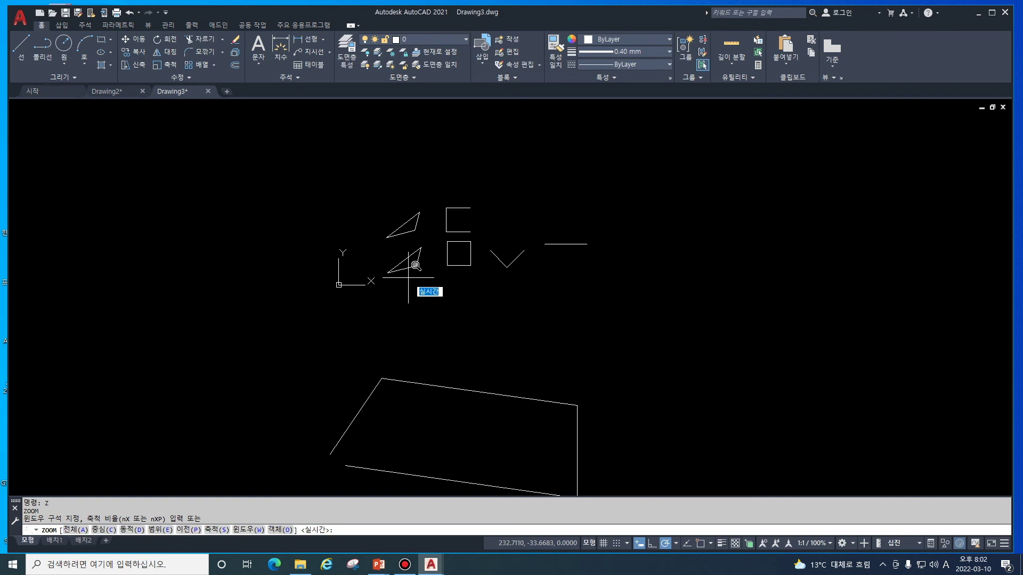
pyautogui.click(378, 244)
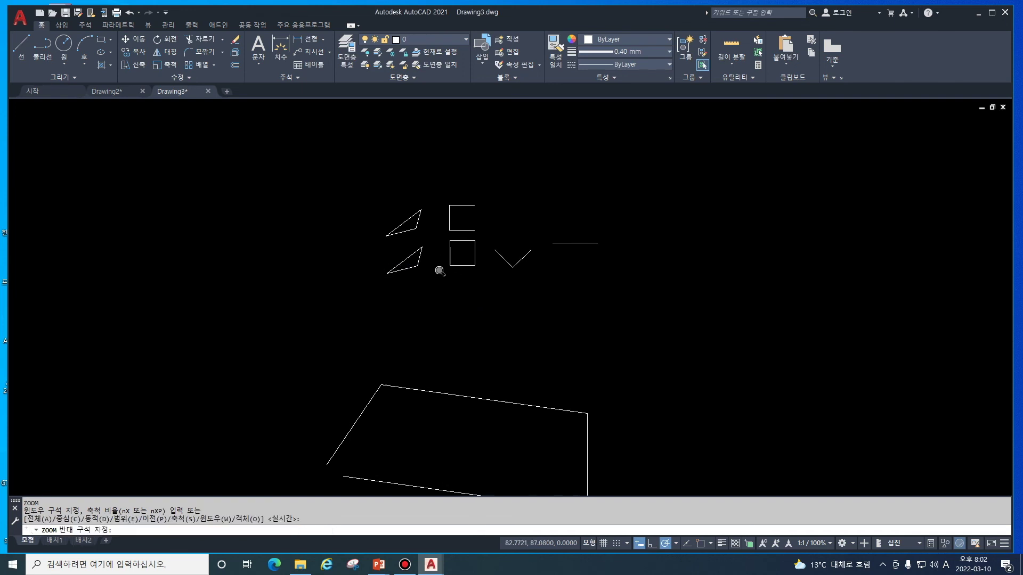
pyautogui.click(432, 283)
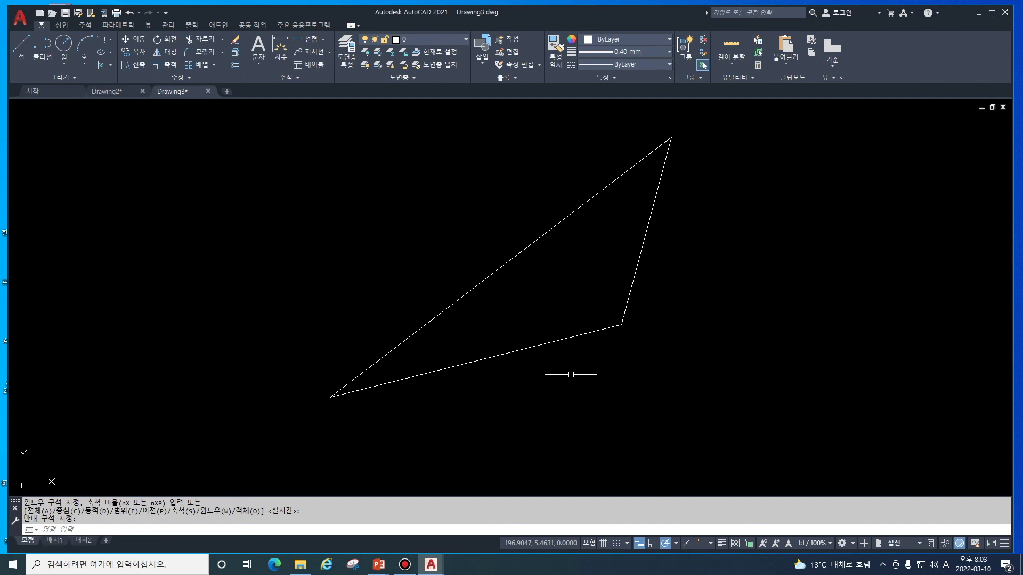
pyautogui.write('z')
pyautogui.press('Return')
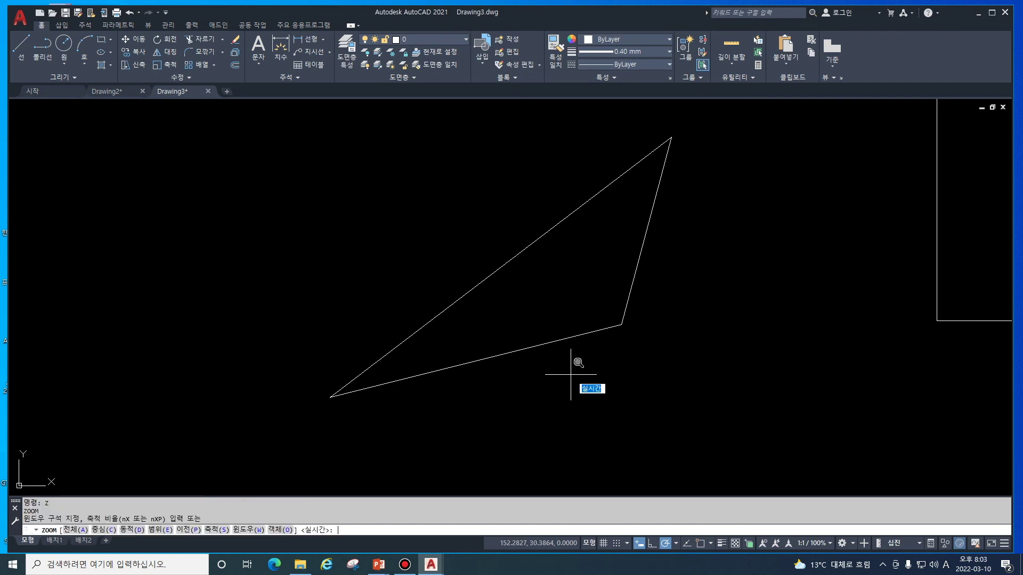
pyautogui.write('p')
pyautogui.press('Return')
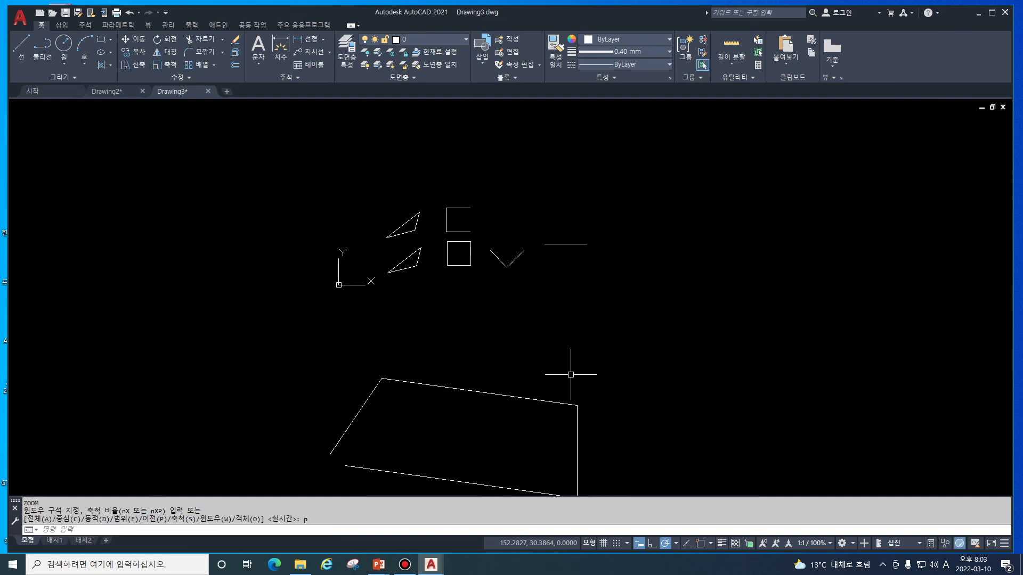
pyautogui.write('z')
pyautogui.press('Return')
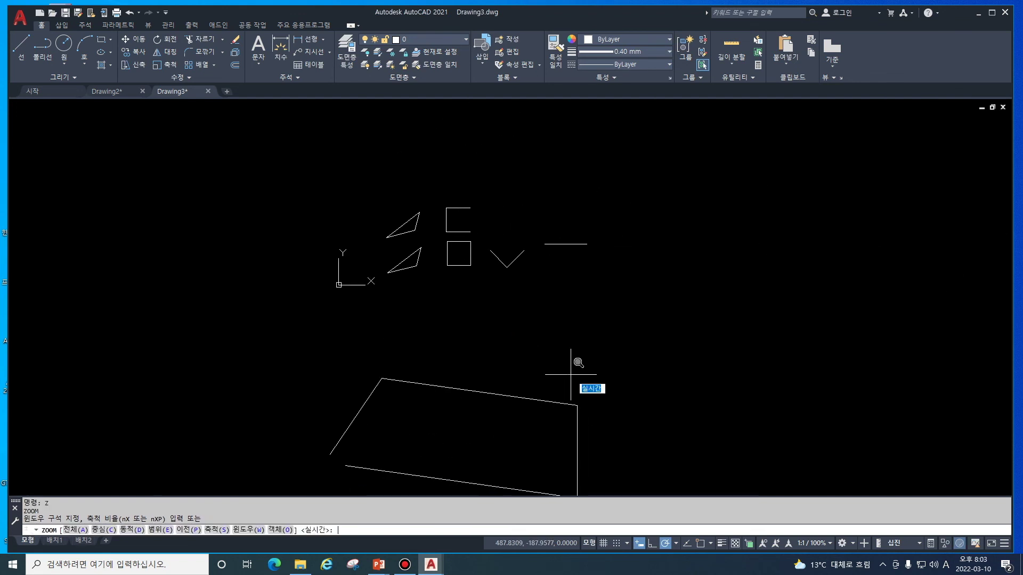
pyautogui.click(442, 238)
pyautogui.click(475, 270)
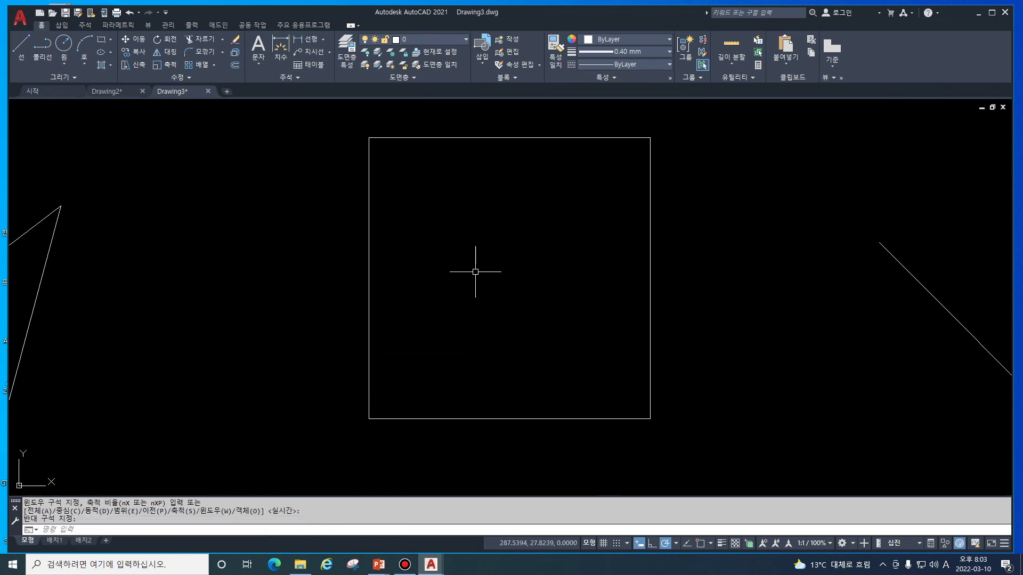
pyautogui.write('z')
pyautogui.press('Return')
pyautogui.scroll(-4, 479, 269)
pyautogui.scroll(-6, 483, 261)
pyautogui.write('p')
pyautogui.press('Return')
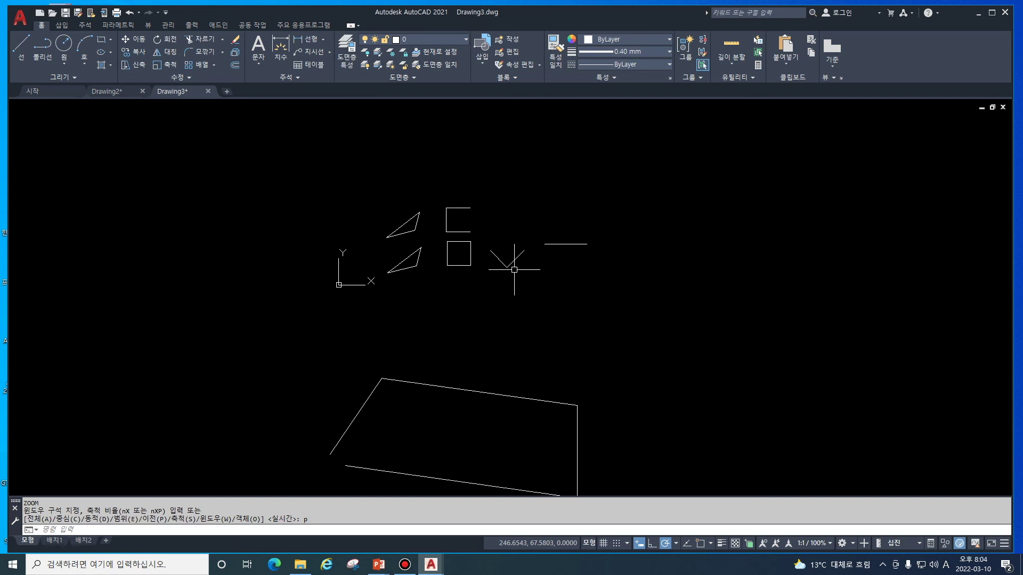
pyautogui.write('z')
pyautogui.press('Return')
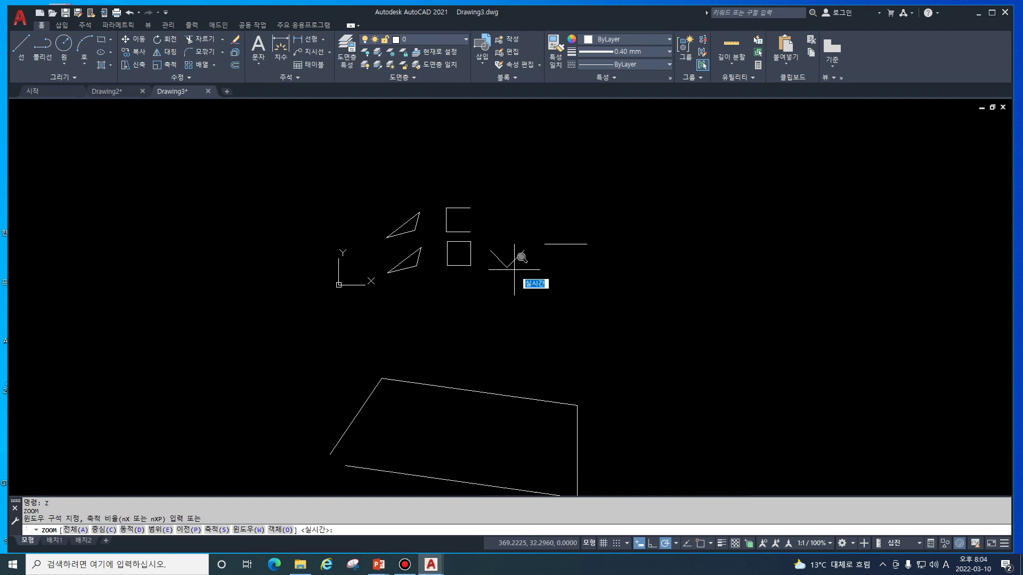
pyautogui.write('s')
pyautogui.press('Return')
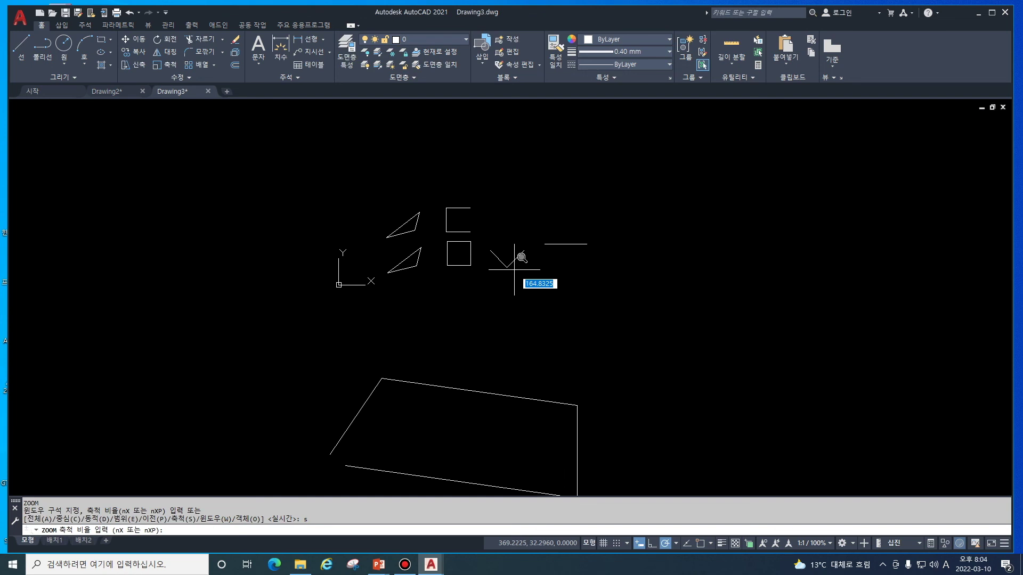
pyautogui.write('2')
pyautogui.press('Return')
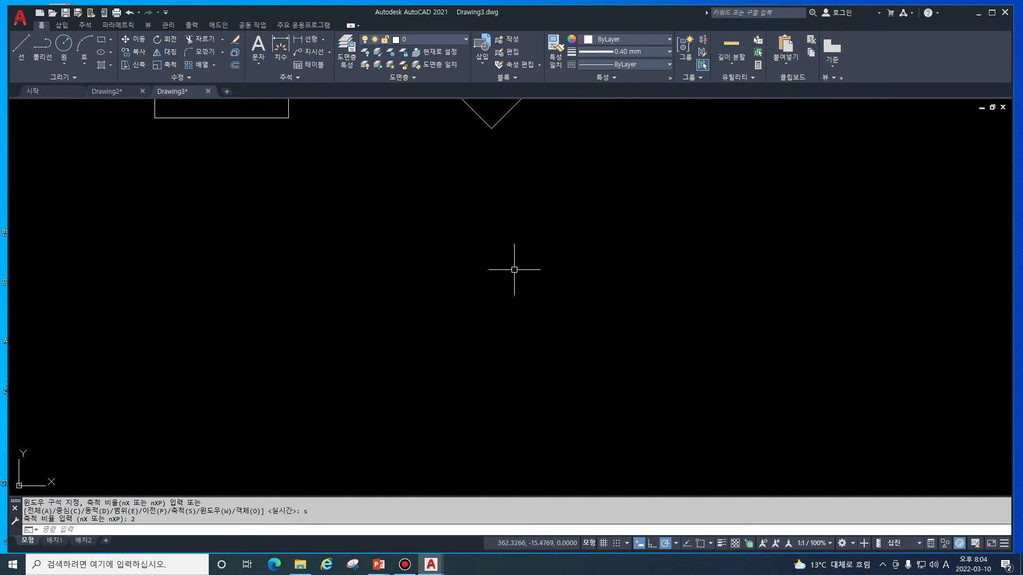
pyautogui.write('z')
pyautogui.press('Return')
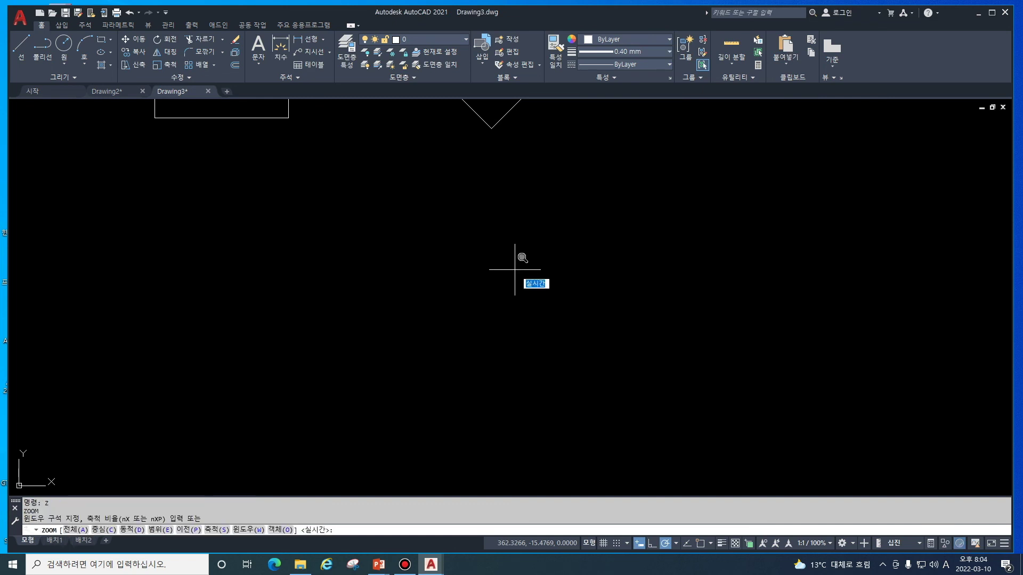
pyautogui.write('s')
pyautogui.press('Return')
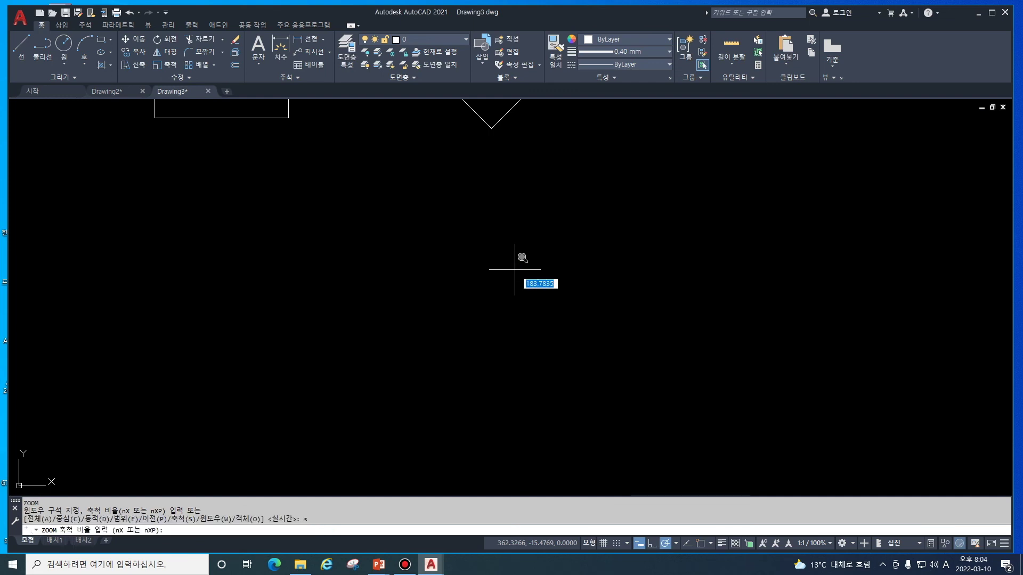
pyautogui.write('0.5')
pyautogui.press('Return')
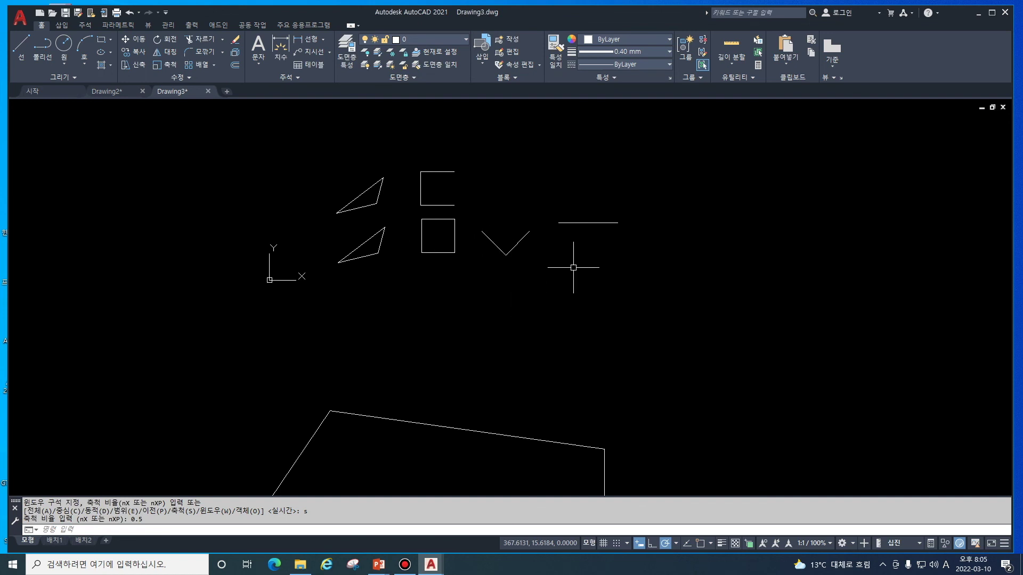
pyautogui.scroll(2, 560, 321)
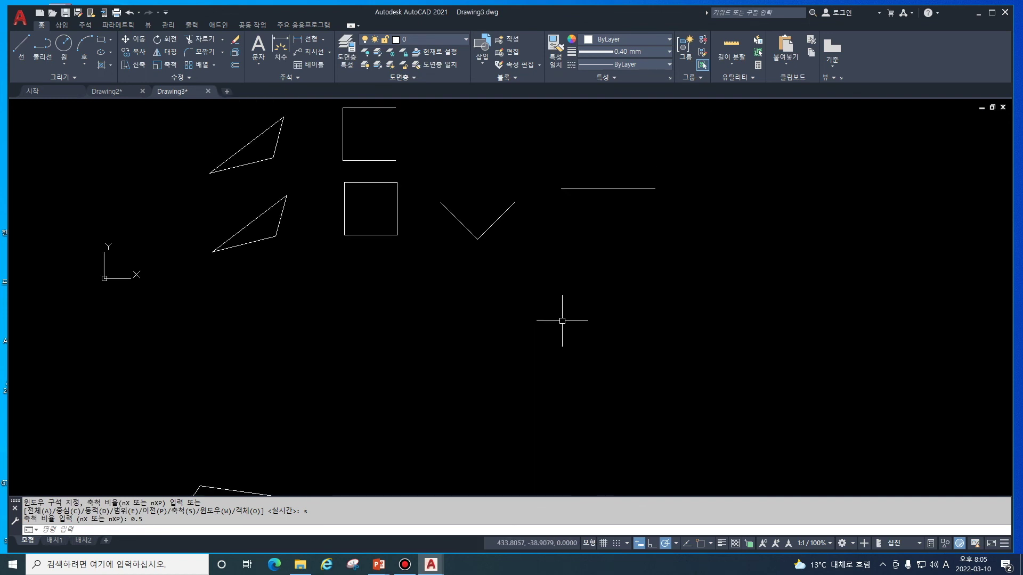
pyautogui.scroll(-2, 562, 321)
pyautogui.scroll(4, 581, 274)
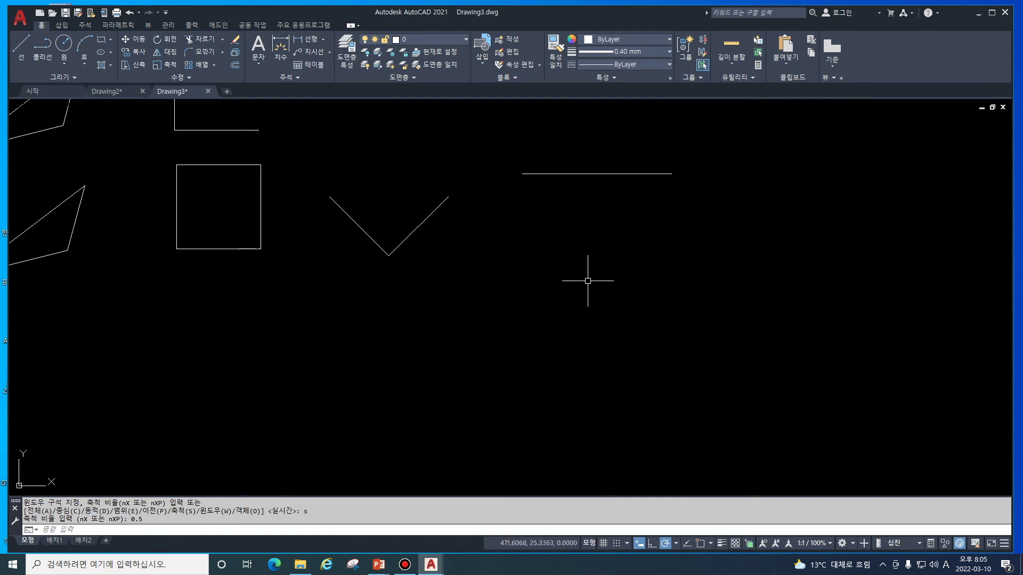
pyautogui.scroll(-2, 591, 277)
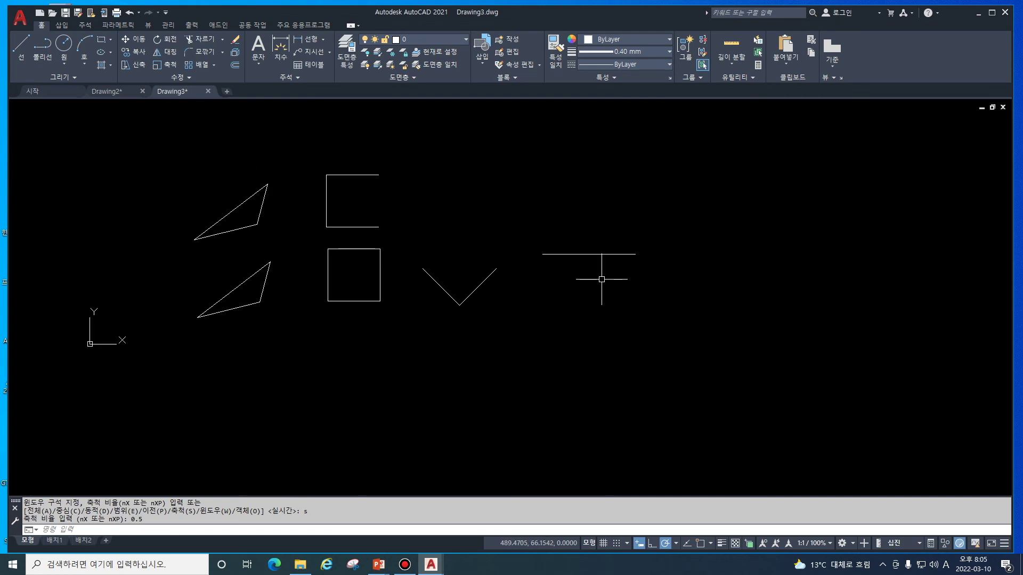
pyautogui.scroll(5, 602, 279)
pyautogui.scroll(-5, 601, 279)
pyautogui.scroll(-2, 602, 280)
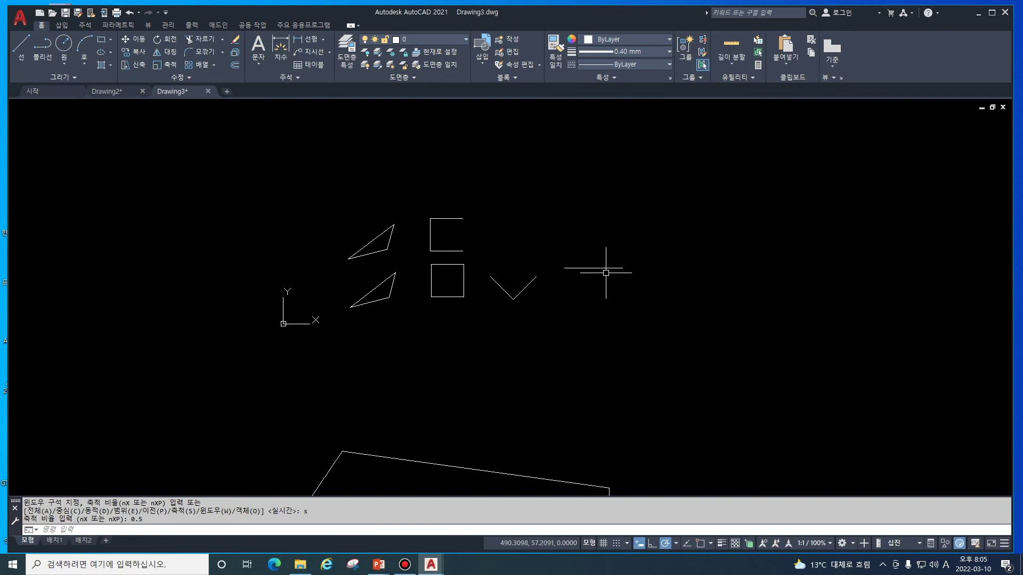
pyautogui.moveTo(563, 321)
pyautogui.mouseDown(button='middle')
pyautogui.moveTo(509, 267)
pyautogui.moveTo(580, 338)
pyautogui.moveTo(658, 303)
pyautogui.mouseUp(button='middle')
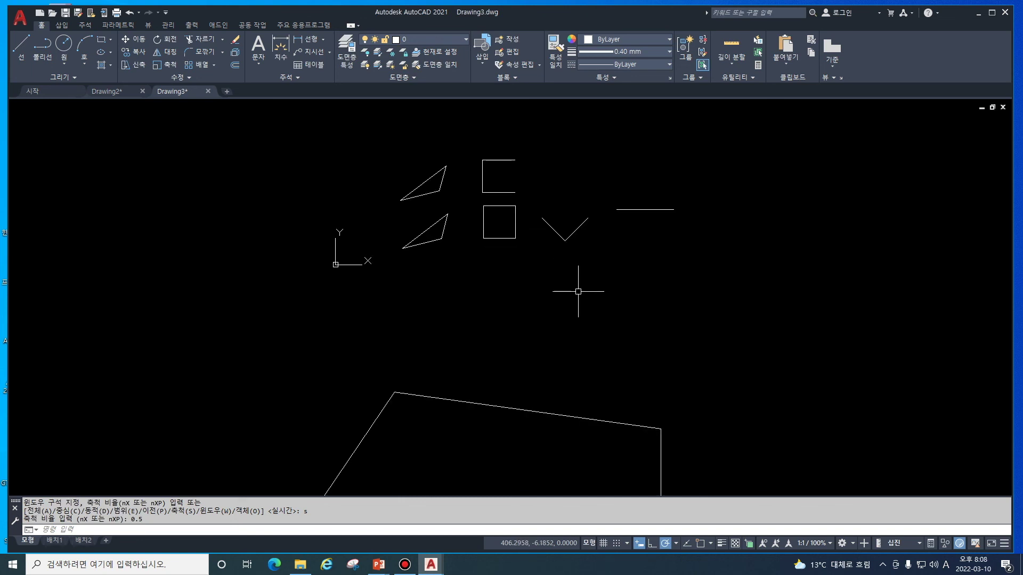
pyautogui.scroll(-2, 578, 292)
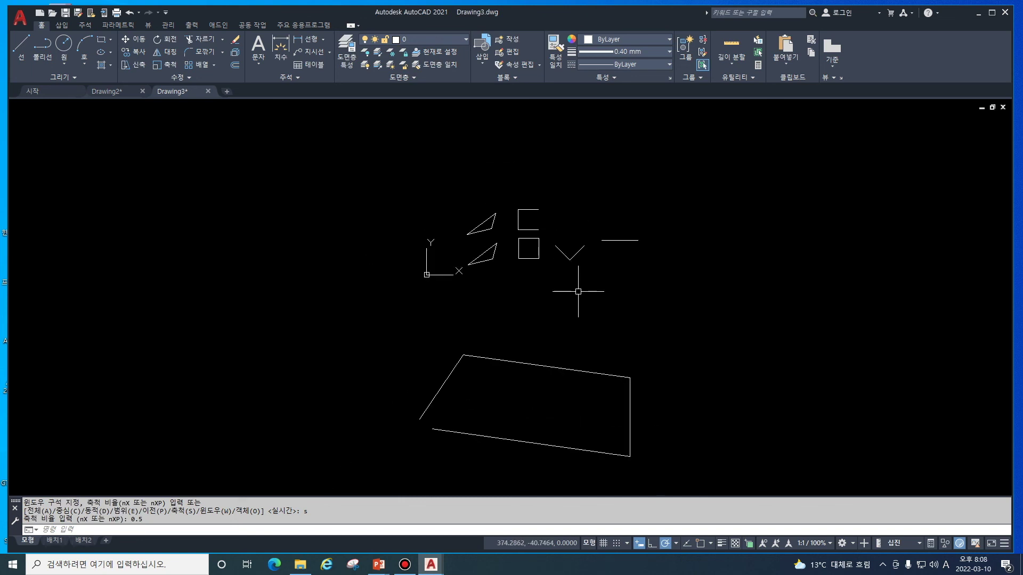
pyautogui.scroll(2, 578, 292)
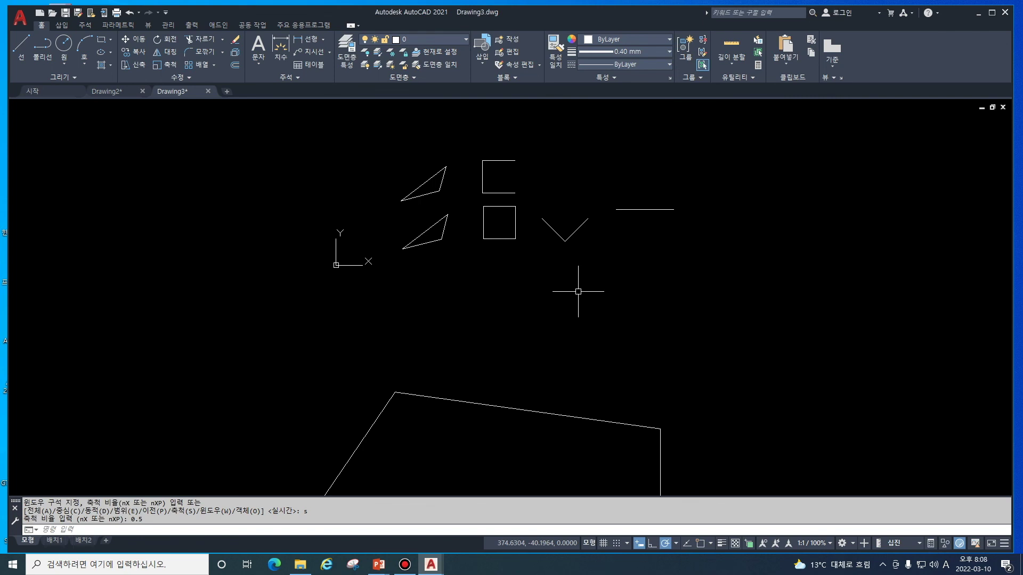
# Erase all 21 objects using ERASE with the ALL option
pyautogui.write('e')
pyautogui.press('Return')
pyautogui.write('a')
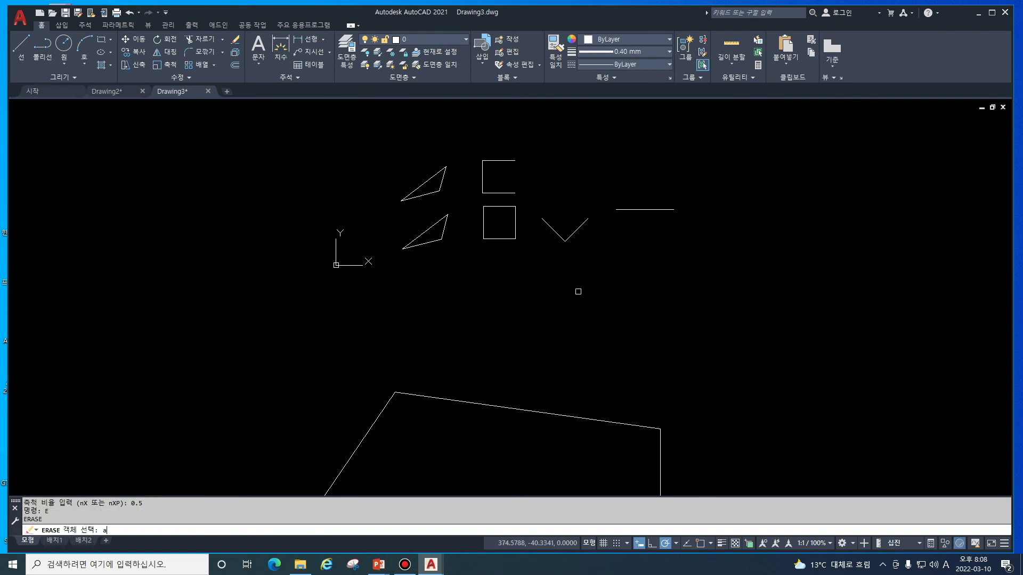
pyautogui.write('ll')
pyautogui.press('Return')
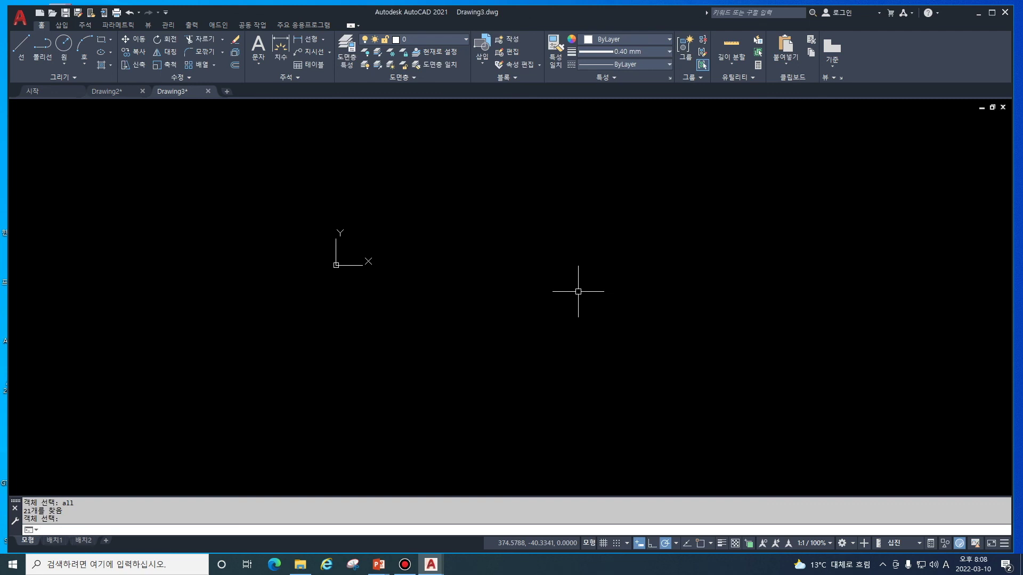
pyautogui.press('Return')
# Run ZOOM All to confirm the drawing area is empty
pyautogui.write('z')
pyautogui.press('Return')
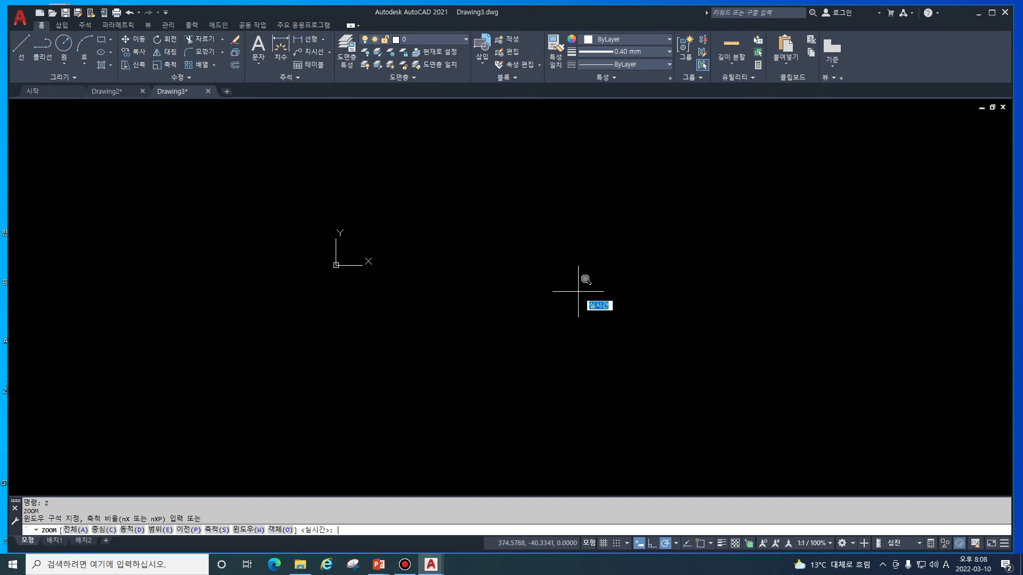
pyautogui.write('a')
pyautogui.press('Return')
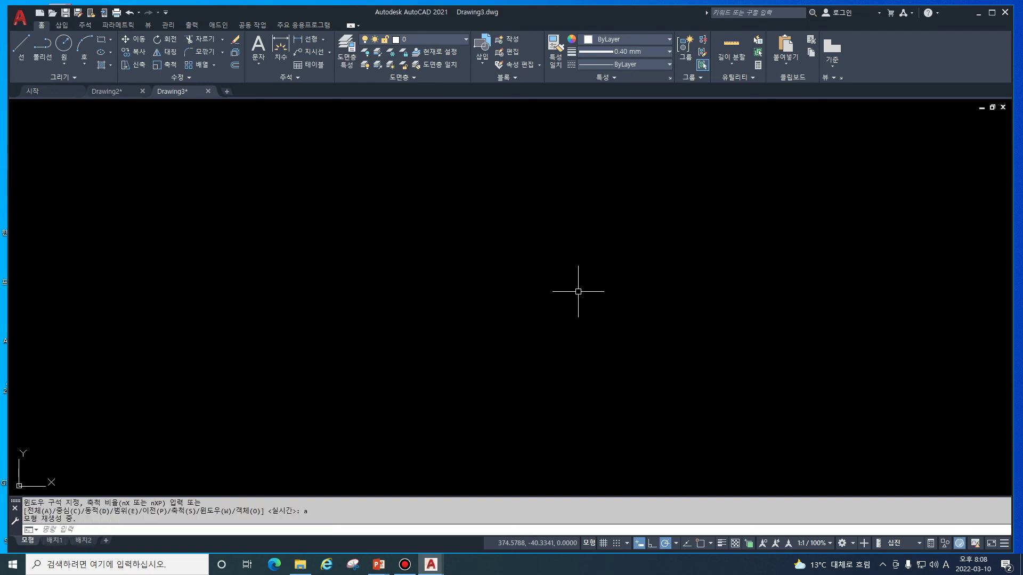